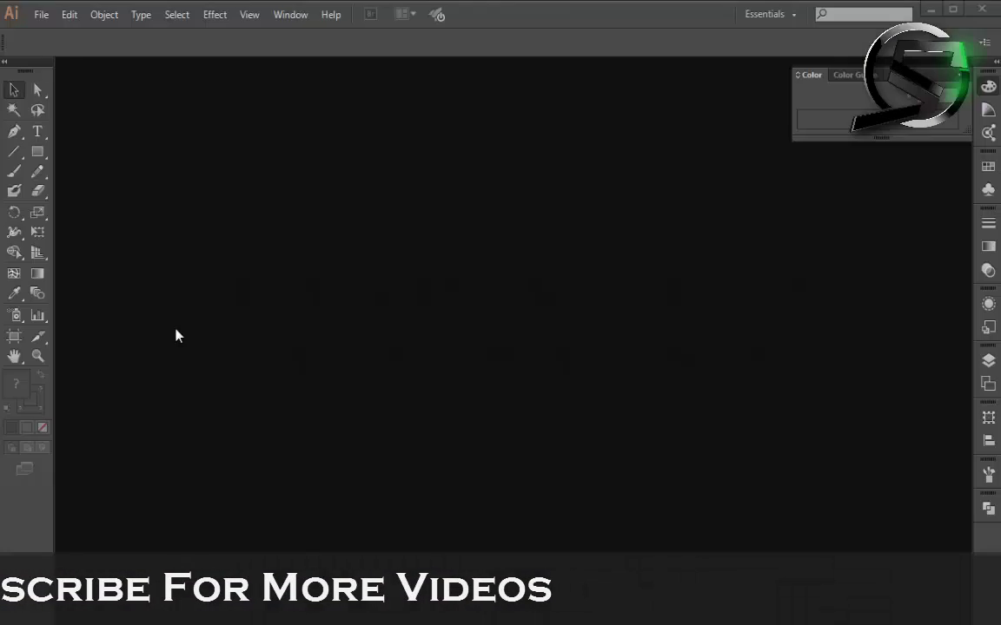
Step: Create a new A4 document in millimetres named '3D logo'
left_click(41, 14)
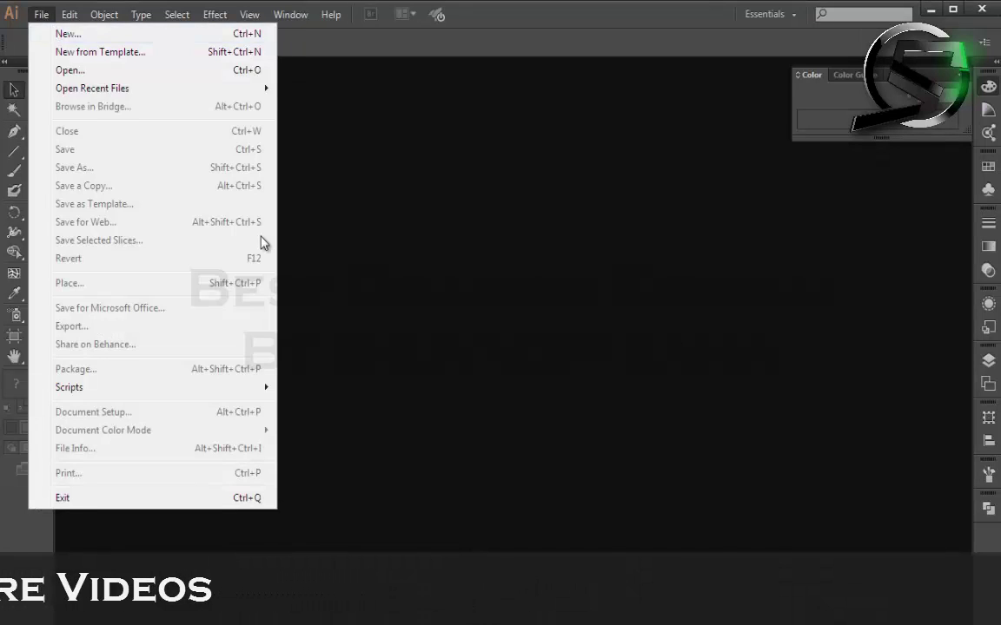
key("ctrl+n")
type("3D logo")
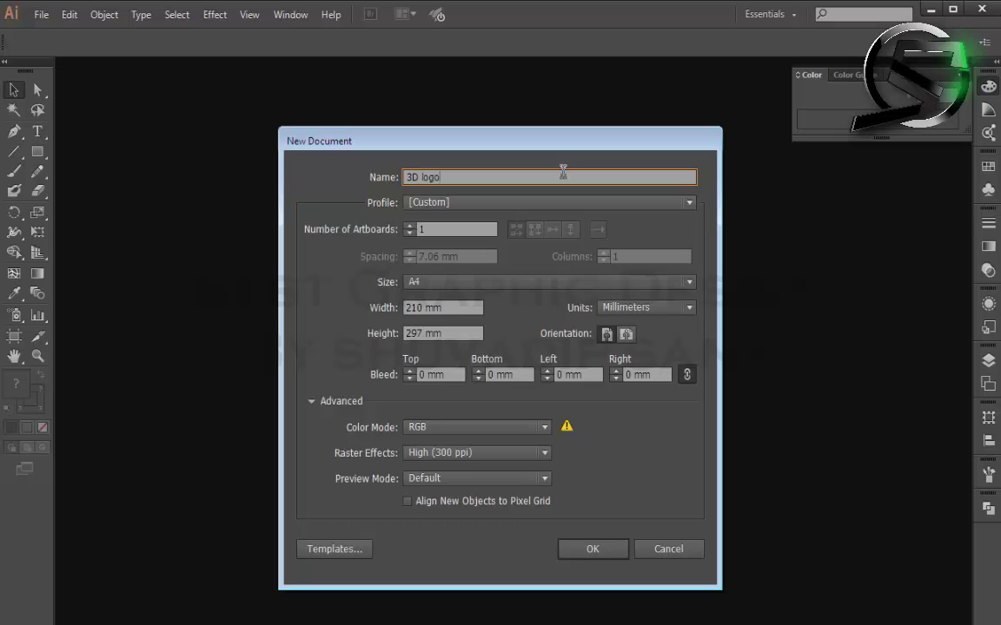
left_click(583, 560)
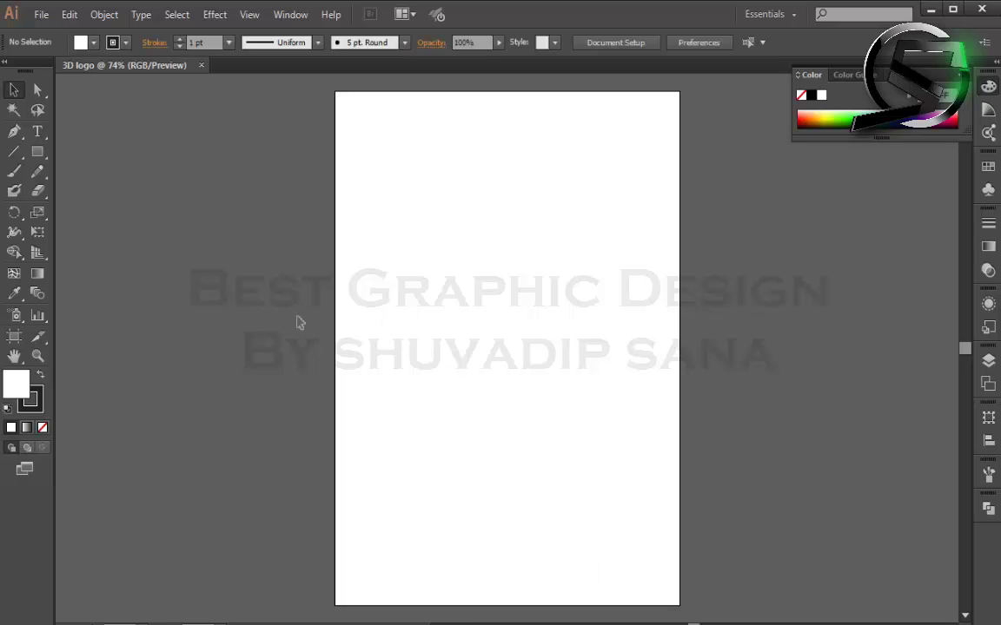
Step: Type '3D' on the artboard, scale it up across the page, and widen the 3 slightly
left_click(37, 132)
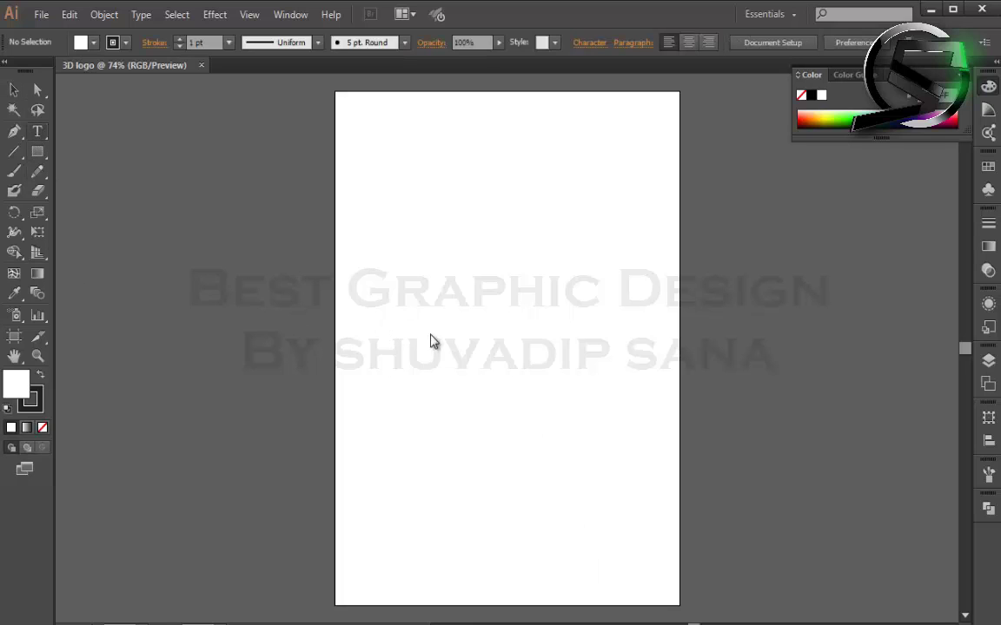
left_click(469, 361)
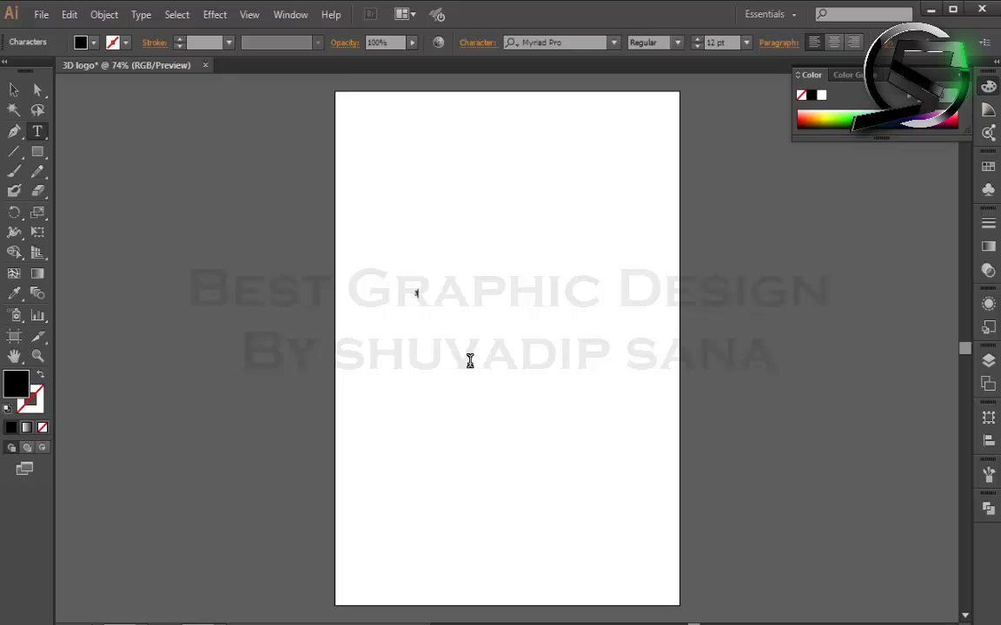
type("3D")
left_click(13, 89)
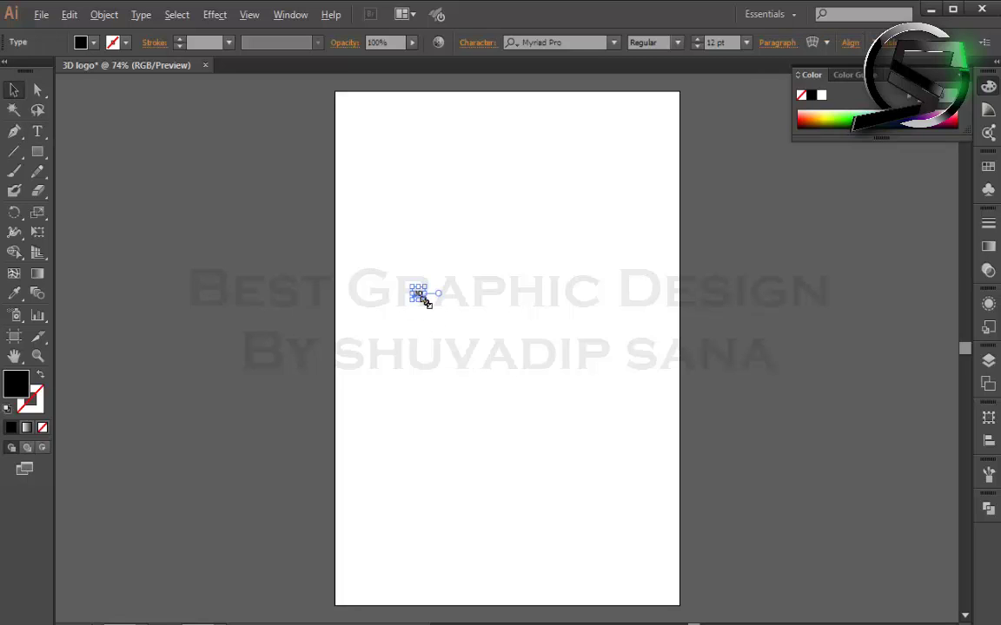
left_click_drag(426, 301, 487, 361)
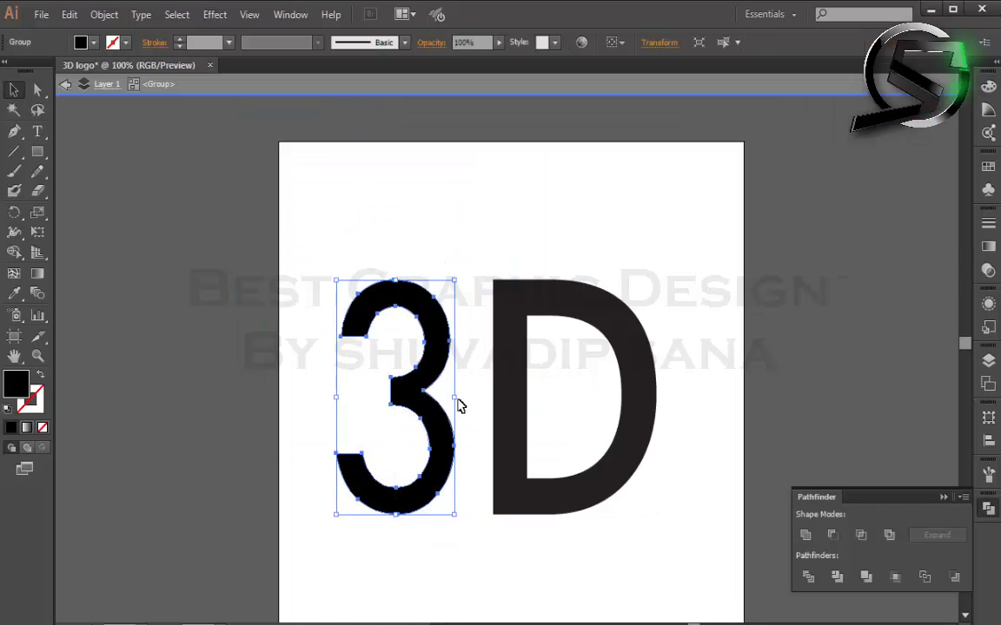
left_click_drag(457, 399, 468, 396)
left_click(680, 235)
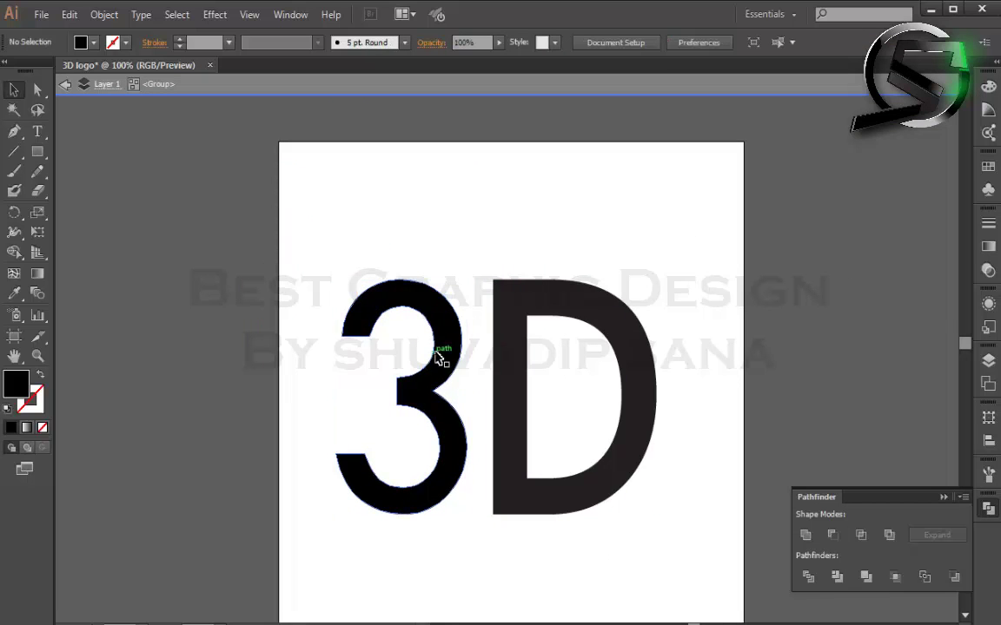
left_click(451, 348)
scroll(205, 42, "up", 2)
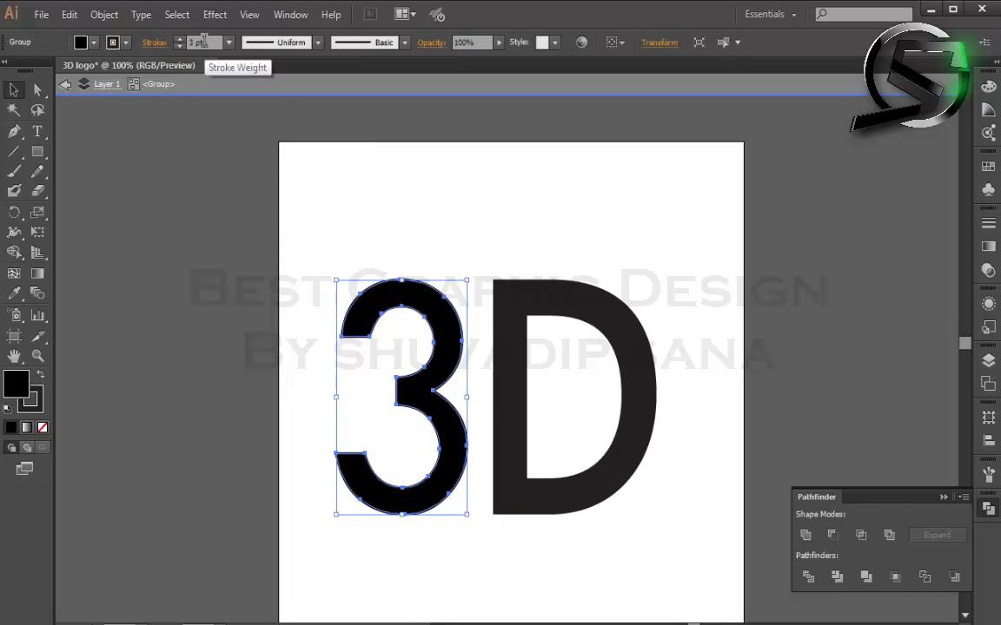
type("10")
Step: Give the 3 a 10 pt stroke, expand it, and unite it into one shape
left_click(105, 14)
left_click(128, 192)
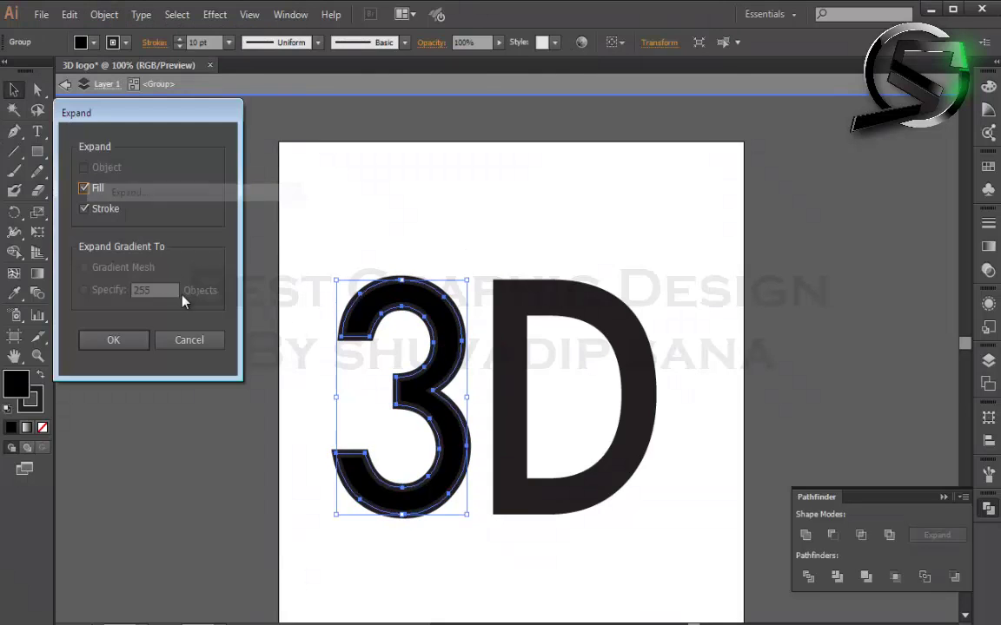
left_click(119, 343)
left_click(805, 535)
left_click(701, 172)
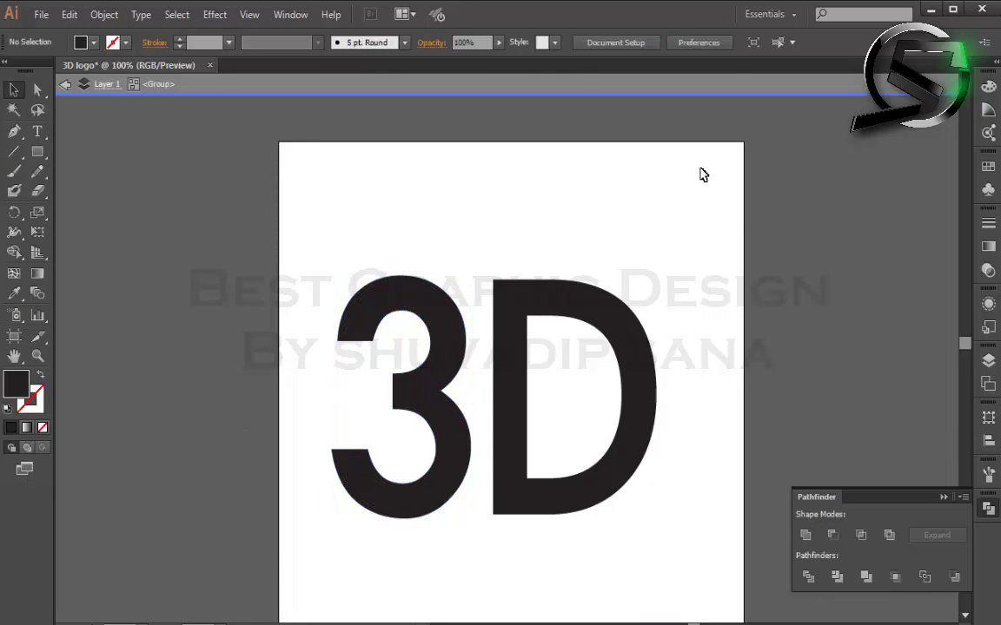
double_click(581, 331)
left_click_drag(233, 265, 503, 496)
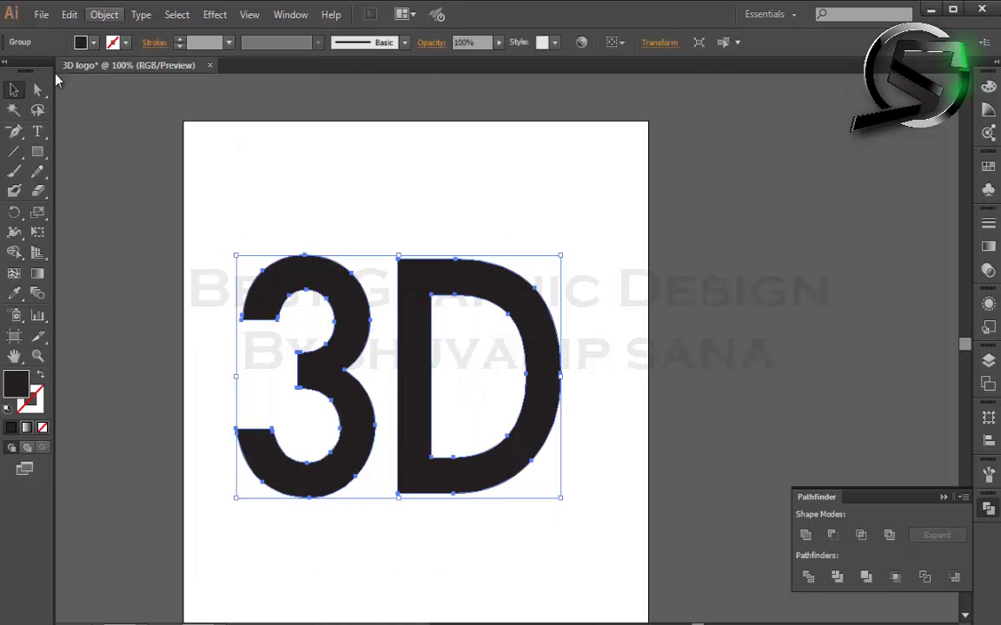
Step: Fill the 3D letters with dark grey #5F5D60
double_click(15, 382)
left_click_drag(588, 323, 585, 364)
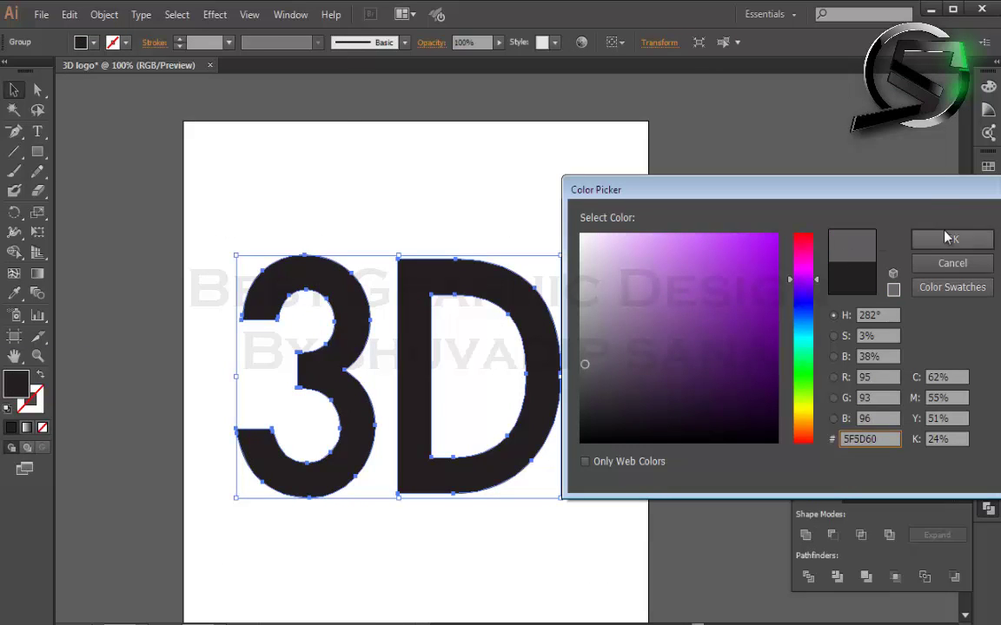
left_click(947, 238)
Step: Apply a previewed 3D Extrude & Bevel rotated X 22°, Y -32°, Z 39°
left_click(215, 14)
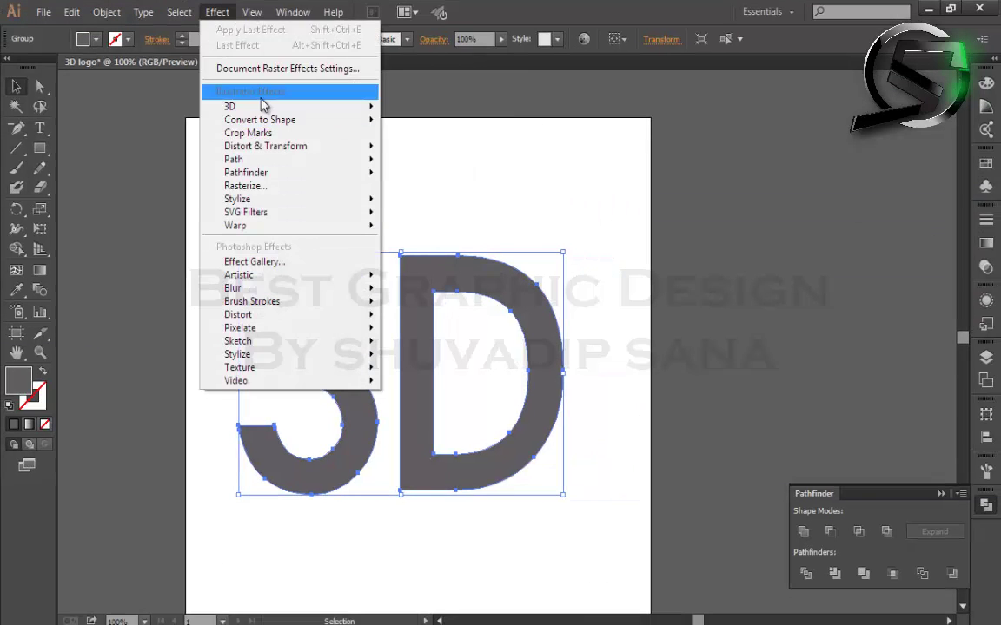
left_click(461, 108)
left_click(631, 414)
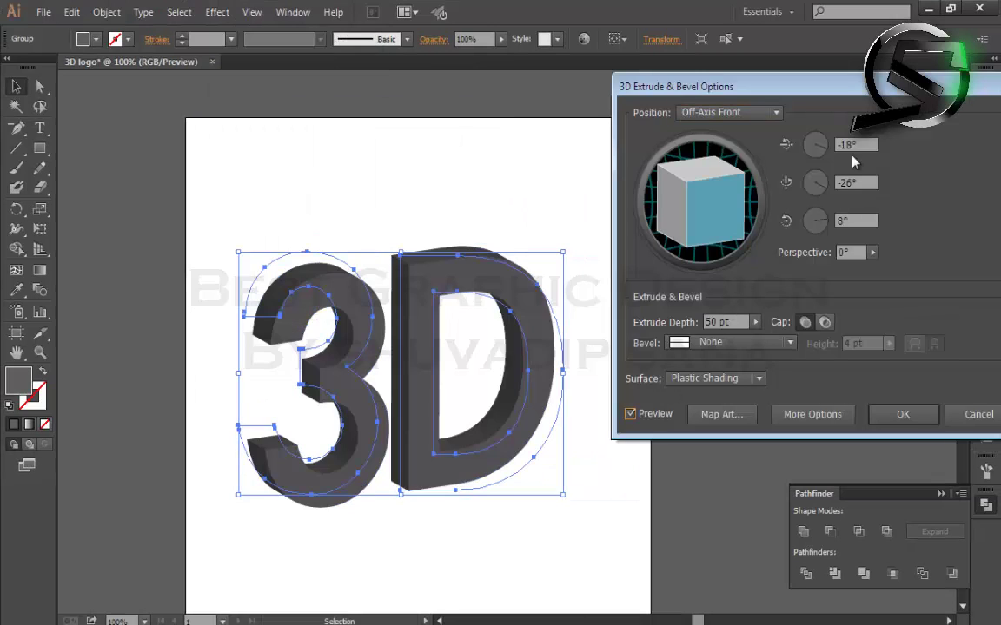
left_click(847, 145)
type("22")
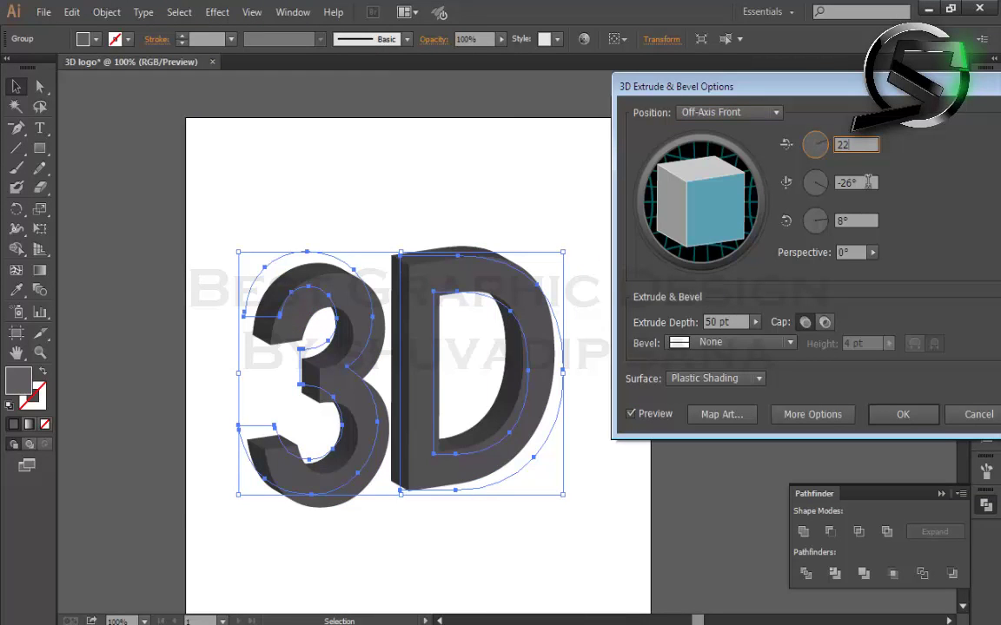
left_click(868, 183)
type("32")
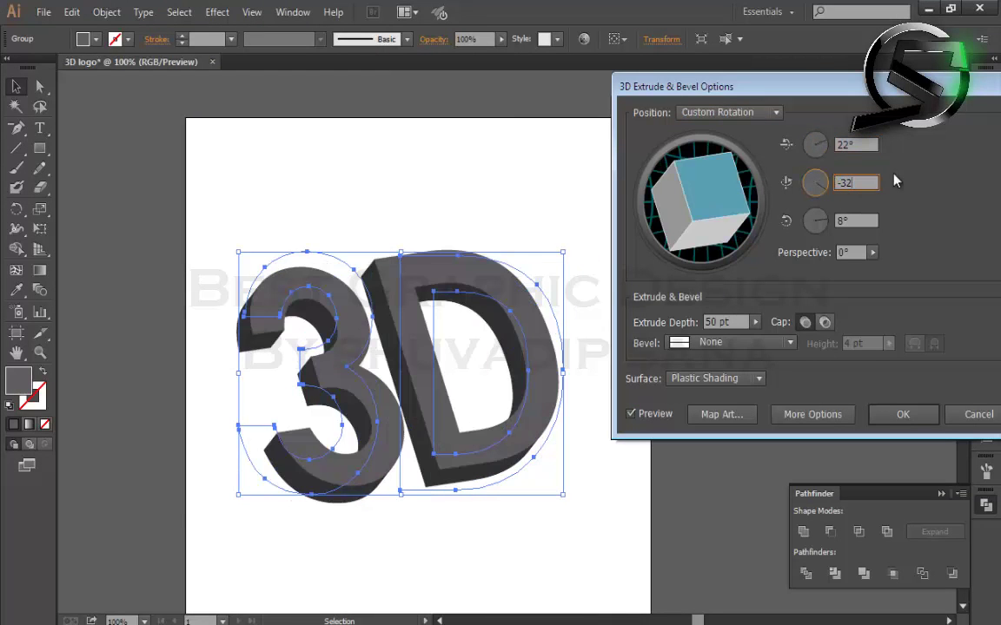
key("Tab")
type("64")
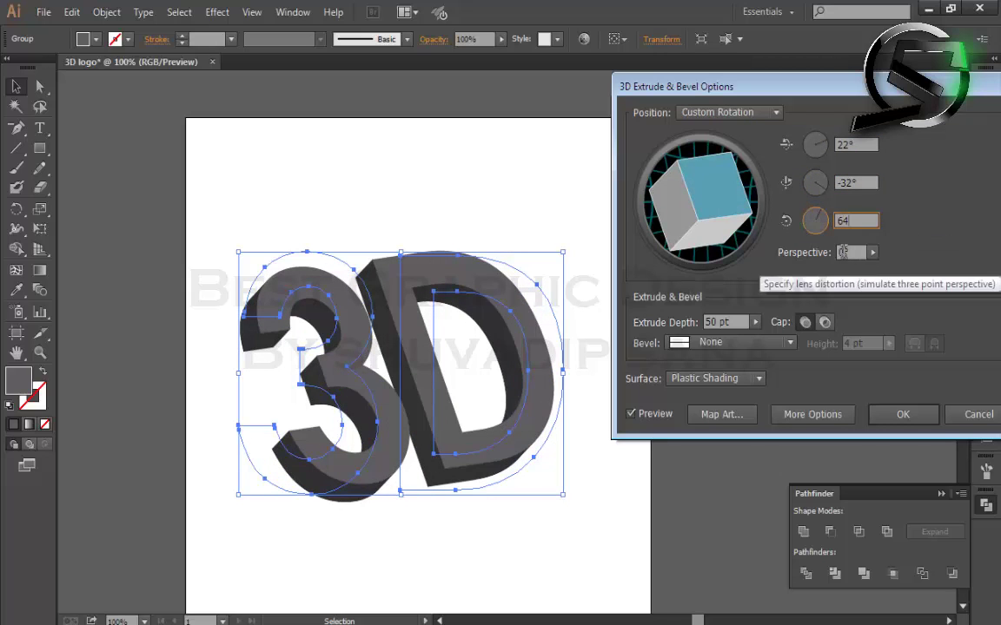
key("Tab")
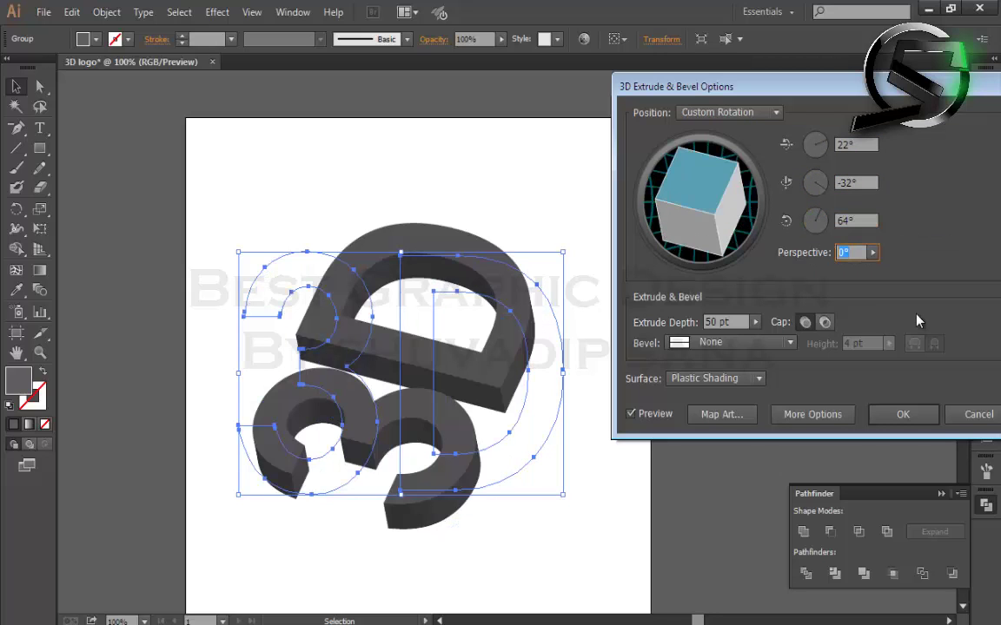
left_click(817, 221)
type("9")
key("Tab")
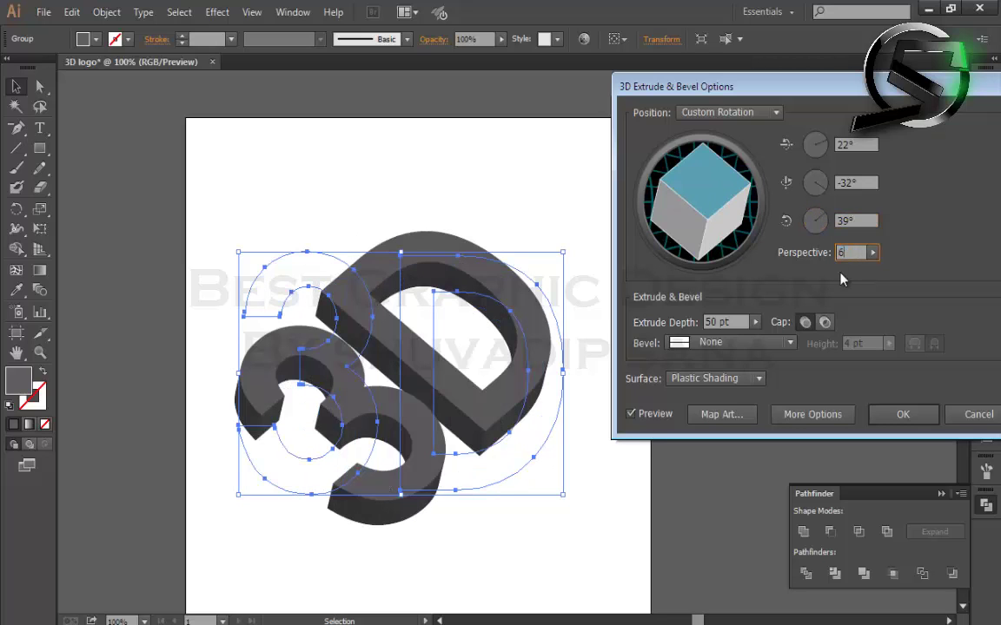
Step: Set 64° perspective, 70 pt depth, no bevel, light moved left, and apply the extrusion
key("Tab")
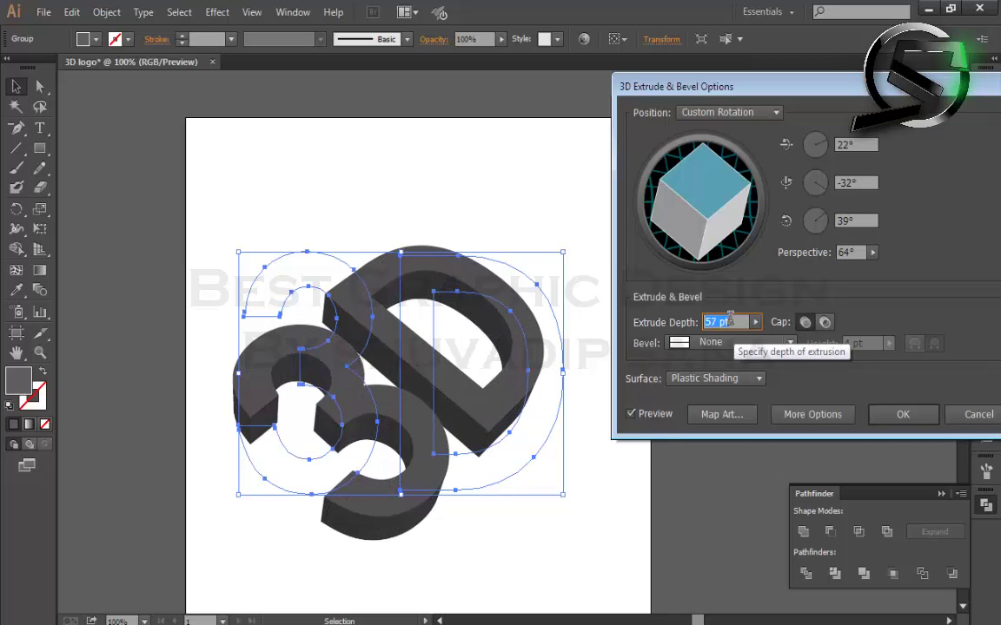
key("Up")
key("Up")
key("Up")
key("Down")
key("Down")
key("Down")
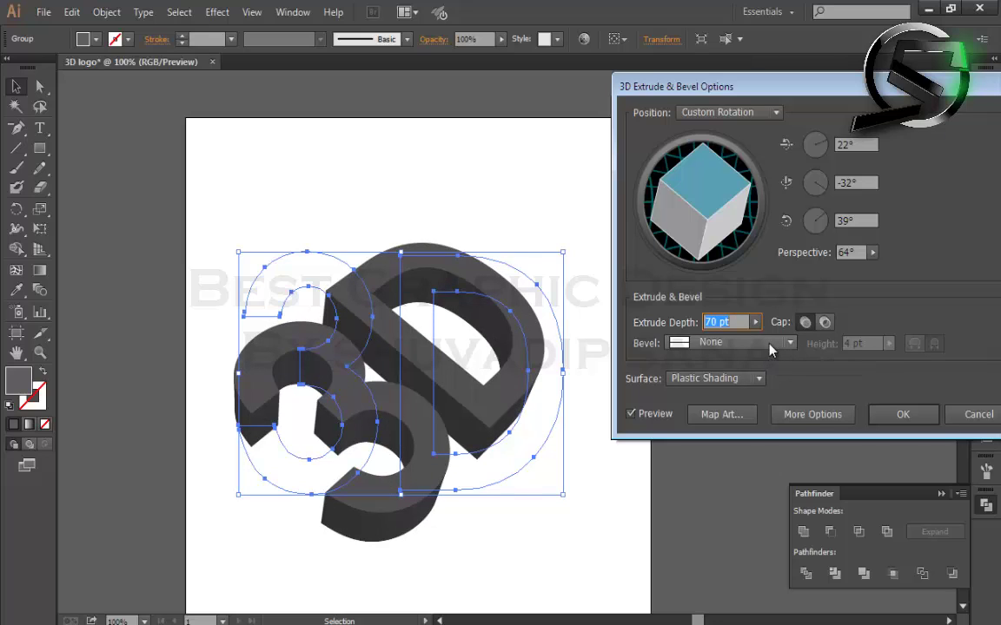
left_click(757, 346)
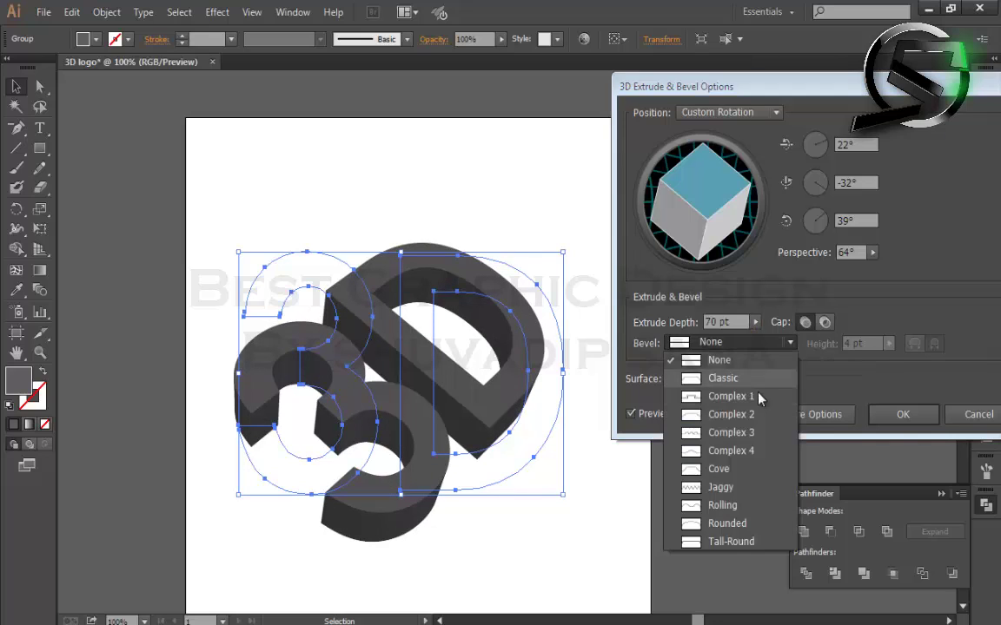
left_click(754, 356)
left_click(821, 415)
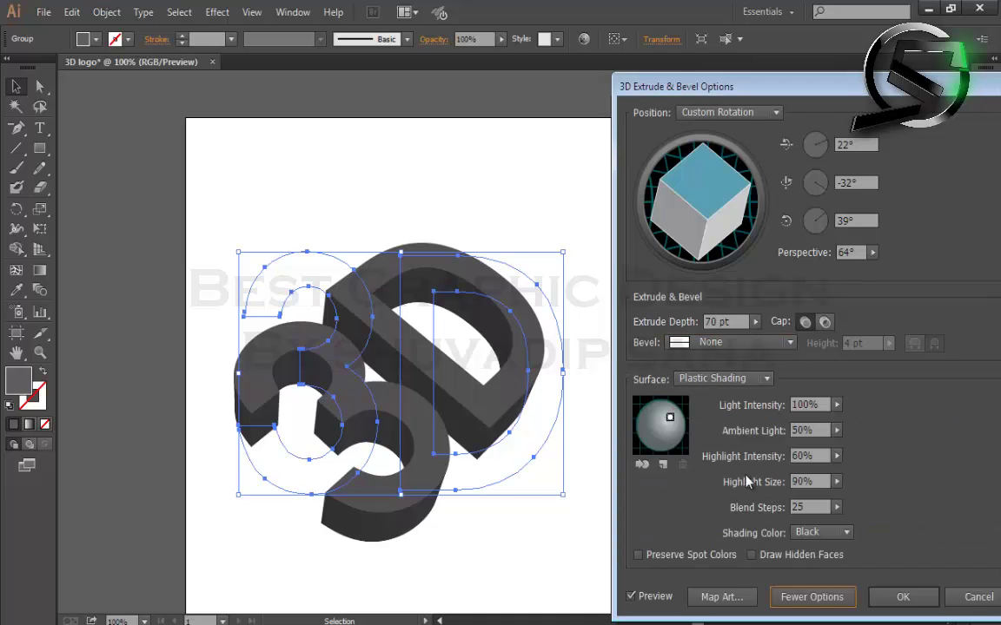
mouse_move(674, 423)
left_mouse_down()
mouse_move(658, 423)
mouse_move(669, 413)
left_mouse_up()
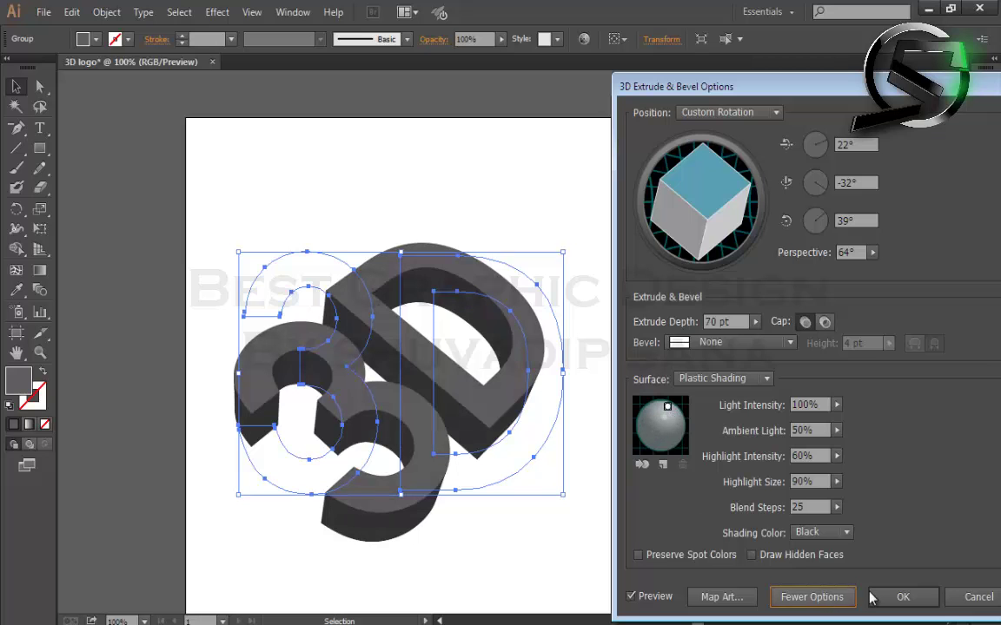
left_click(902, 597)
left_click(617, 351)
key("ctrl+minus")
Step: Move the 3D logo down and to the right and widen it slightly
scroll(476, 300, "down", 3)
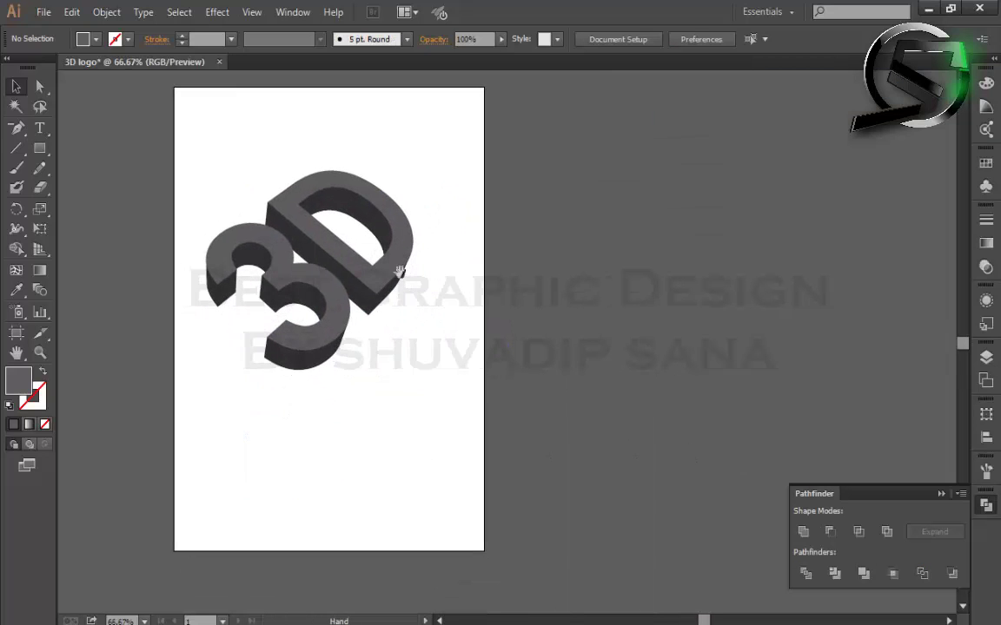
mouse_move(398, 270)
left_mouse_down()
mouse_move(422, 289)
mouse_move(373, 295)
left_mouse_up()
key("ctrl+plus")
scroll(391, 301, "left", 3)
left_click(536, 520)
key("ctrl+minus")
key("ctrl+plus")
key("ctrl+plus")
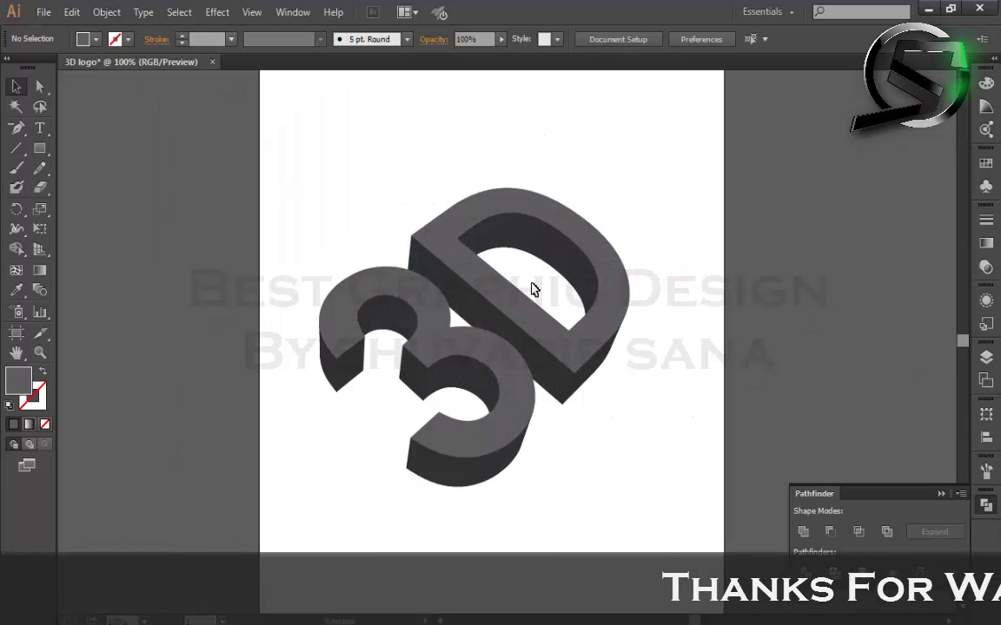
left_click(536, 285)
left_click_drag(649, 320, 666, 318)
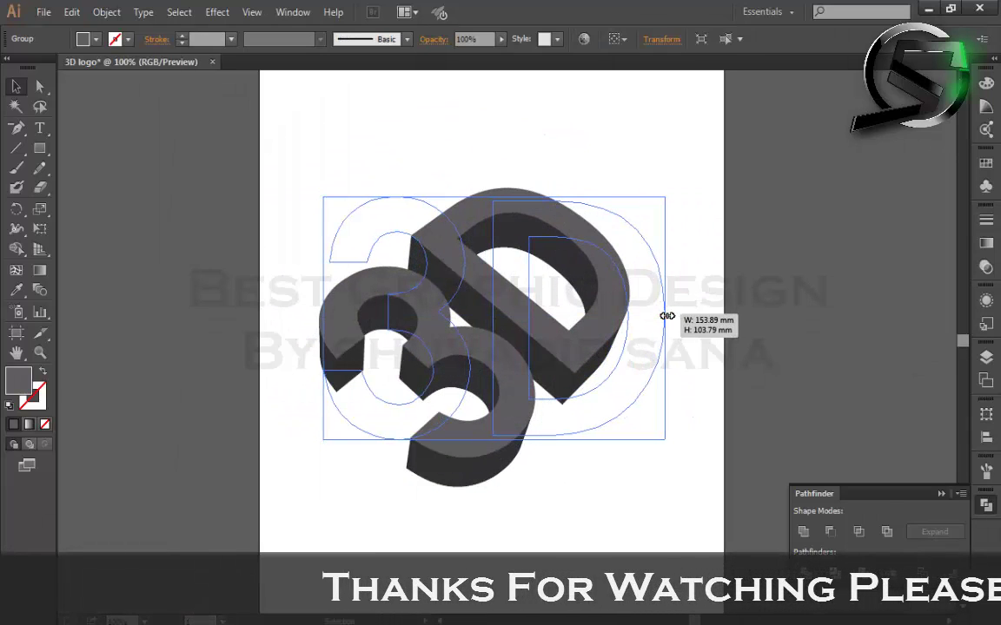
Step: Reselect the whole logo and fill it with mid-grey #8B8B8C
left_click(106, 12)
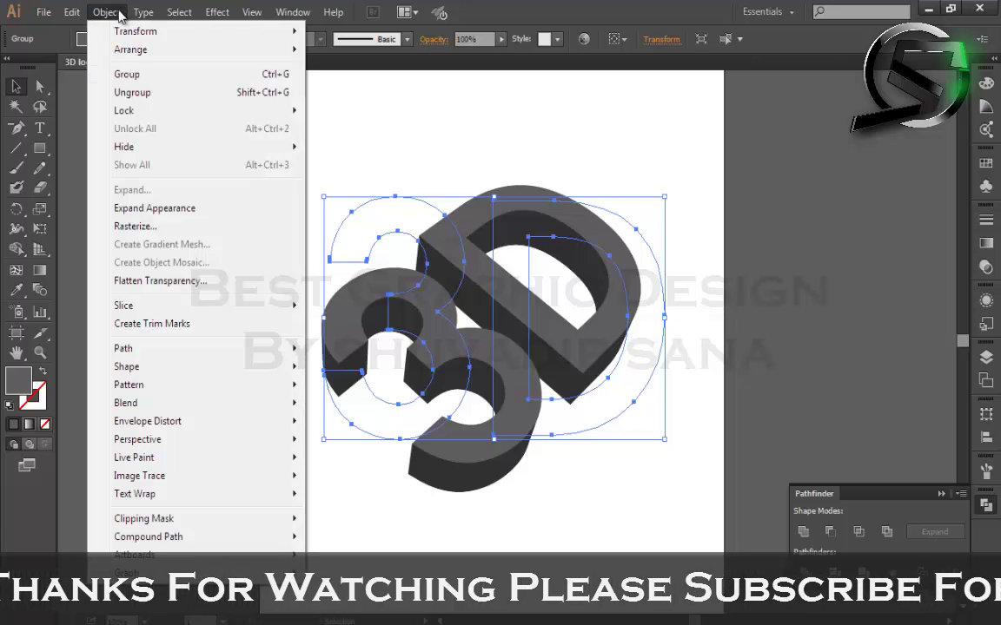
left_click(156, 208)
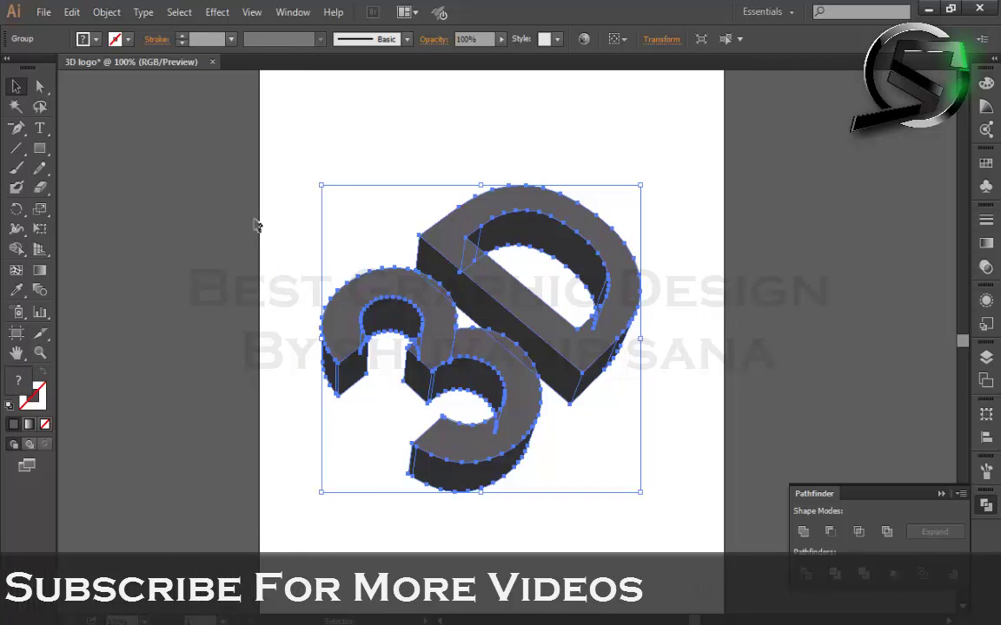
left_click(106, 12)
key("Escape")
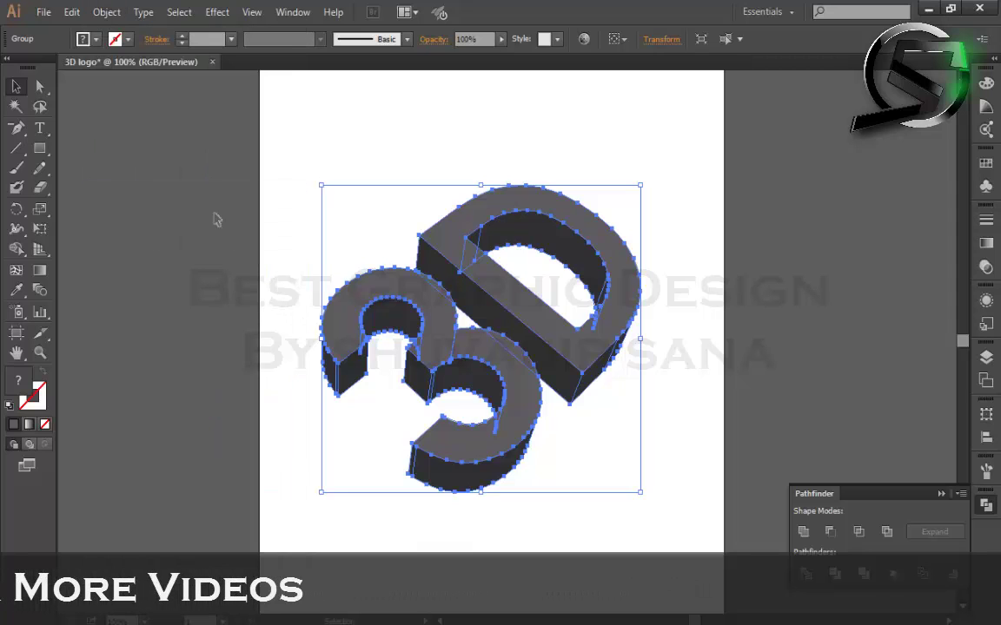
left_click(214, 219)
left_click(569, 246)
left_click(562, 247)
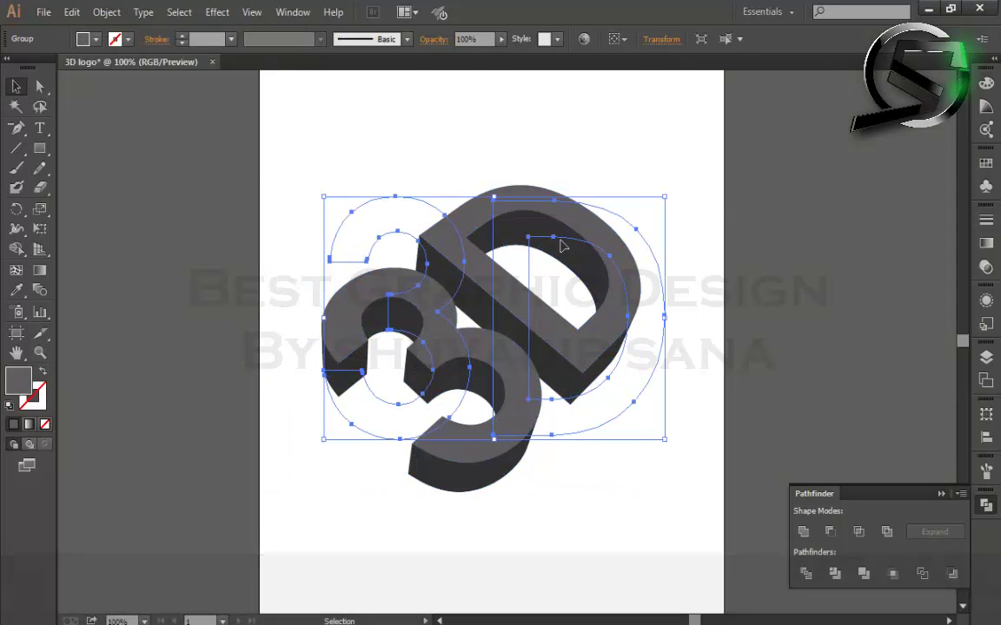
double_click(18, 380)
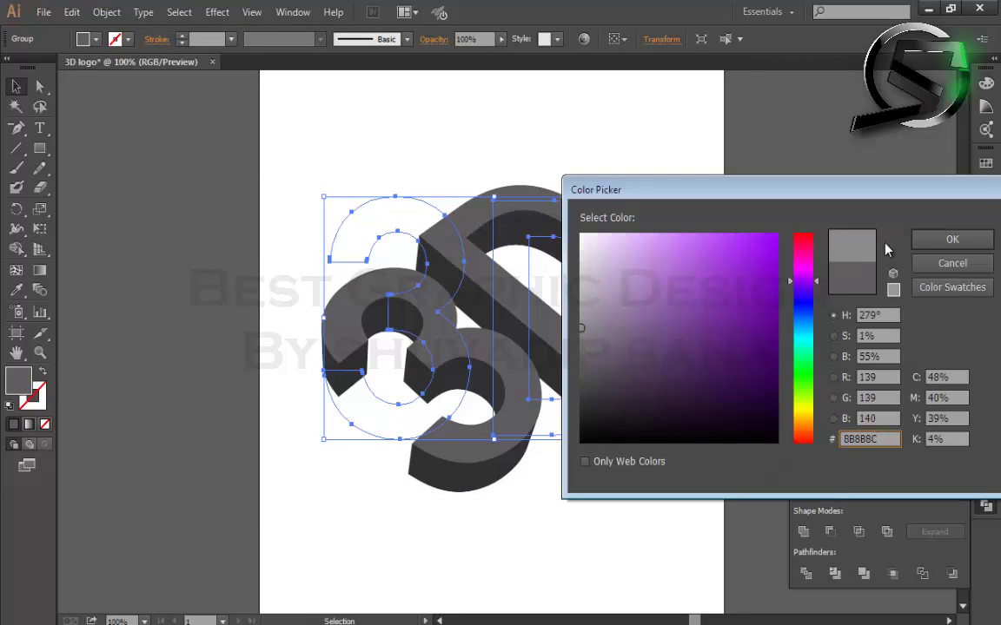
left_click(921, 239)
Step: Expand the logo's 3D appearance into editable vector paths
left_click(115, 10)
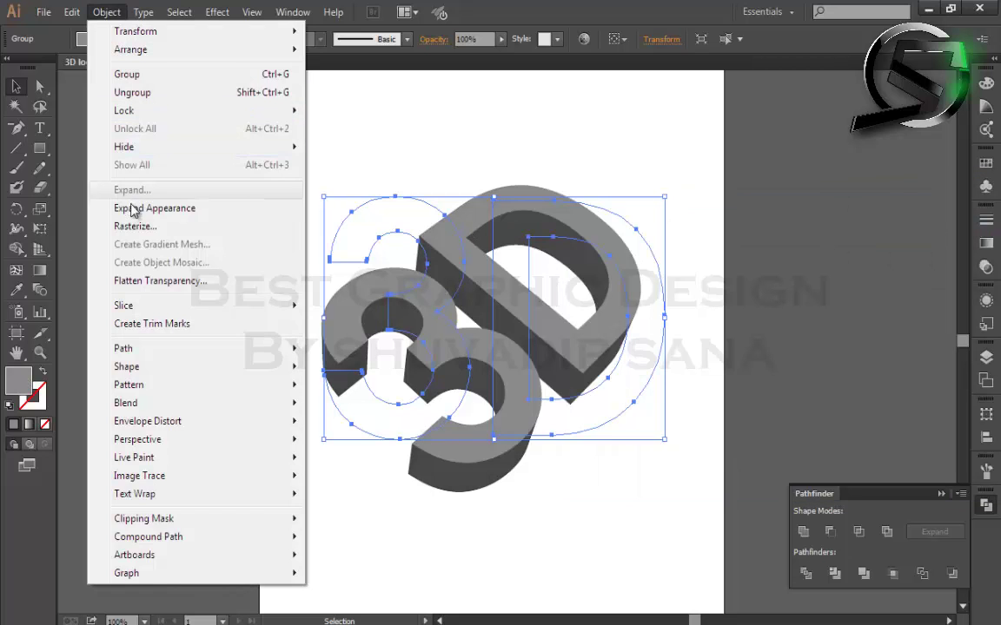
left_click(169, 206)
key("ctrl+plus")
scroll(599, 295, "down", 3)
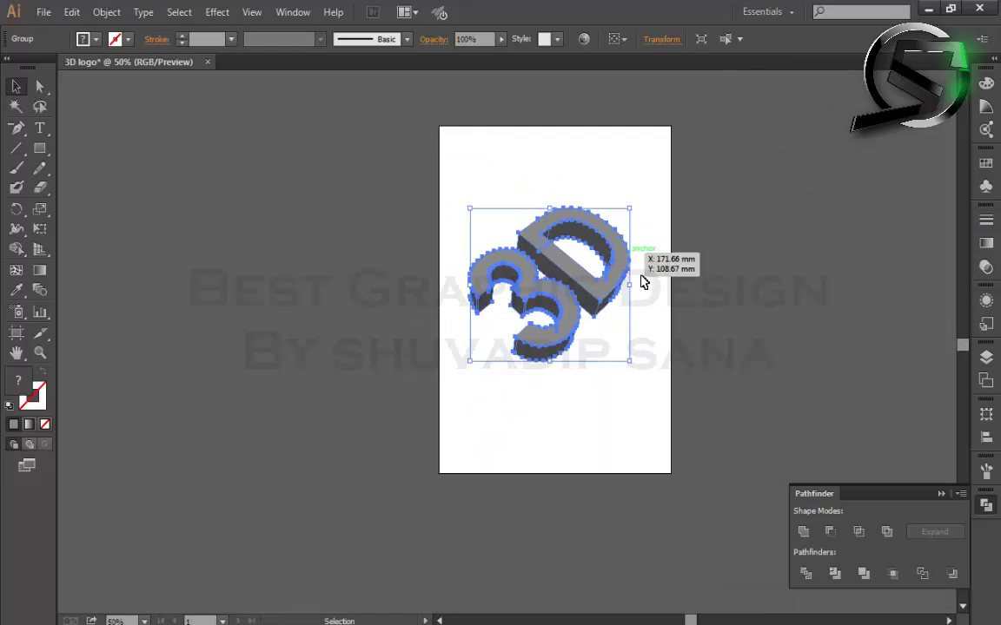
scroll(641, 279, "up", 5)
scroll(592, 352, "down", 2)
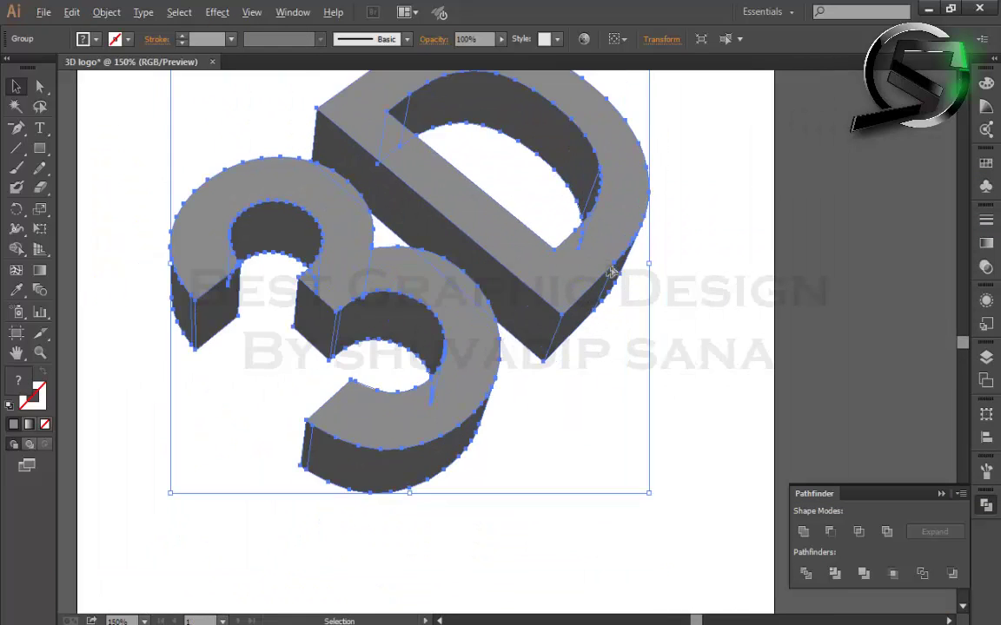
left_click(106, 12)
key("Escape")
scroll(457, 220, "up", 2)
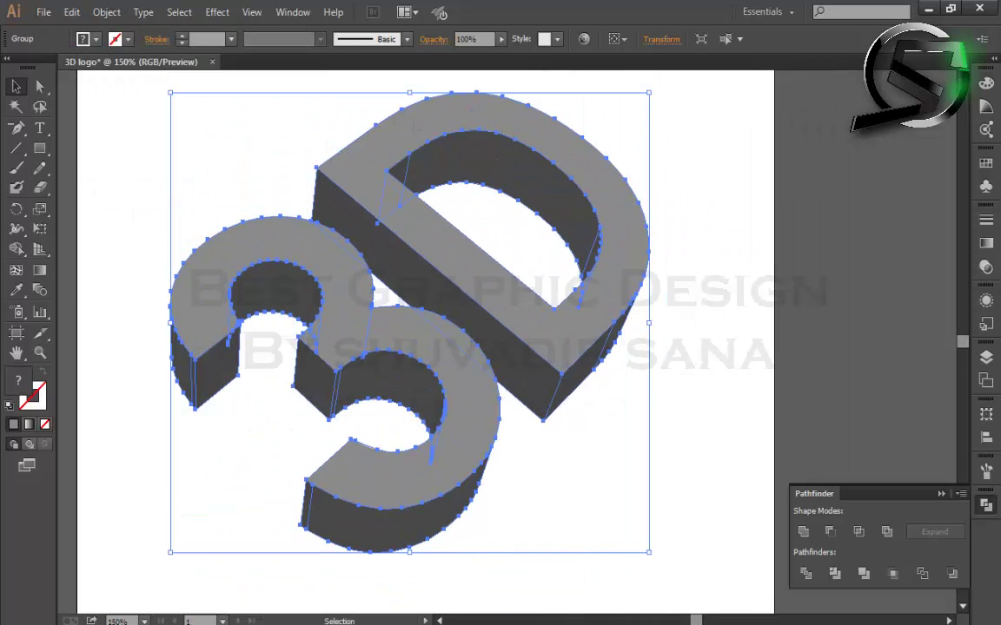
double_click(452, 173)
Step: Fill the D's front face with a white-to-black linear gradient angled about -13°
left_click(451, 174)
double_click(420, 127)
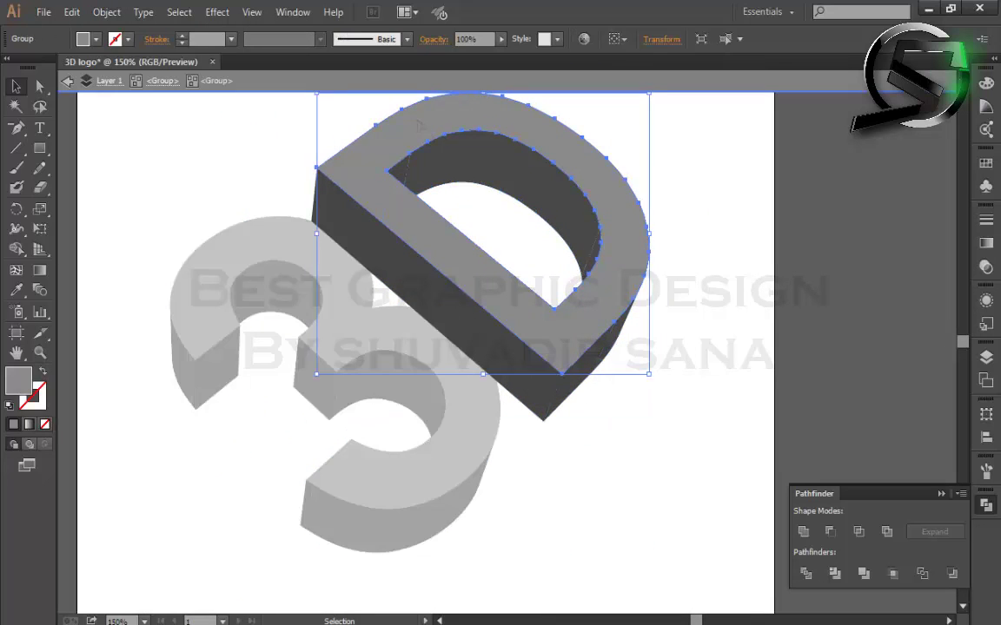
left_click(987, 244)
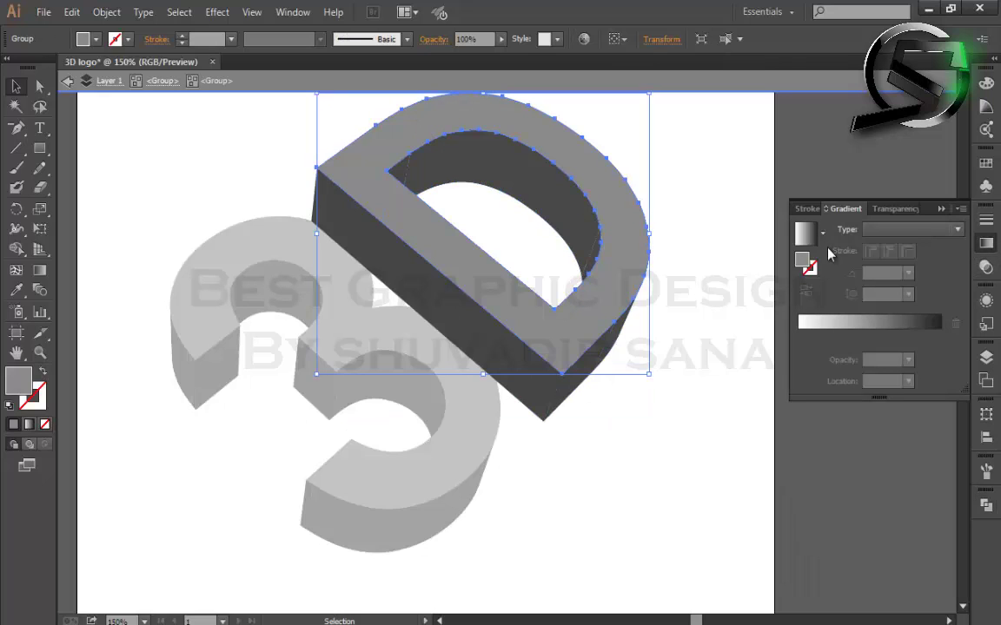
left_click(807, 235)
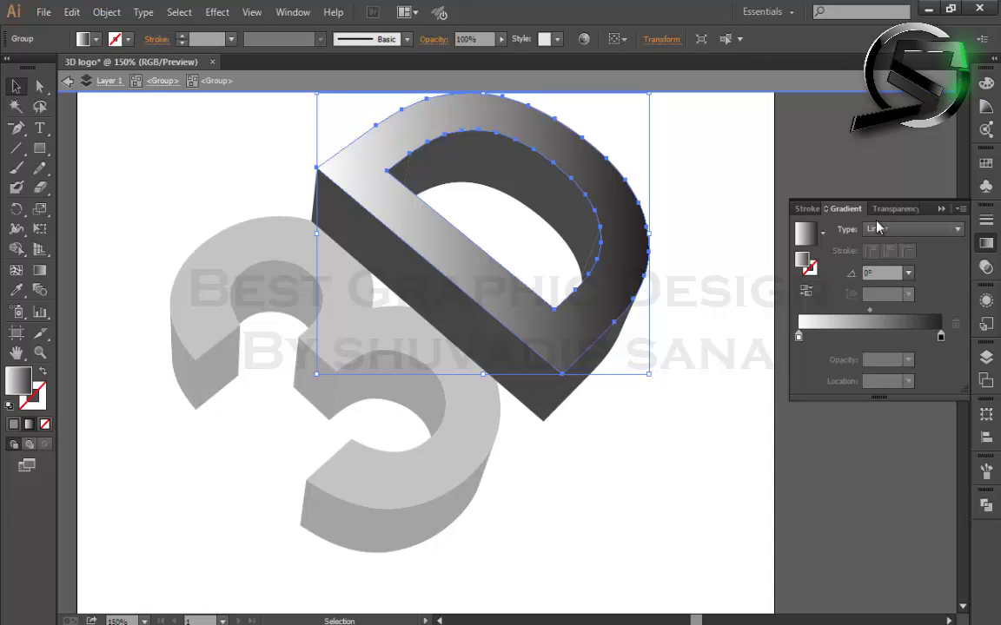
left_click(40, 270)
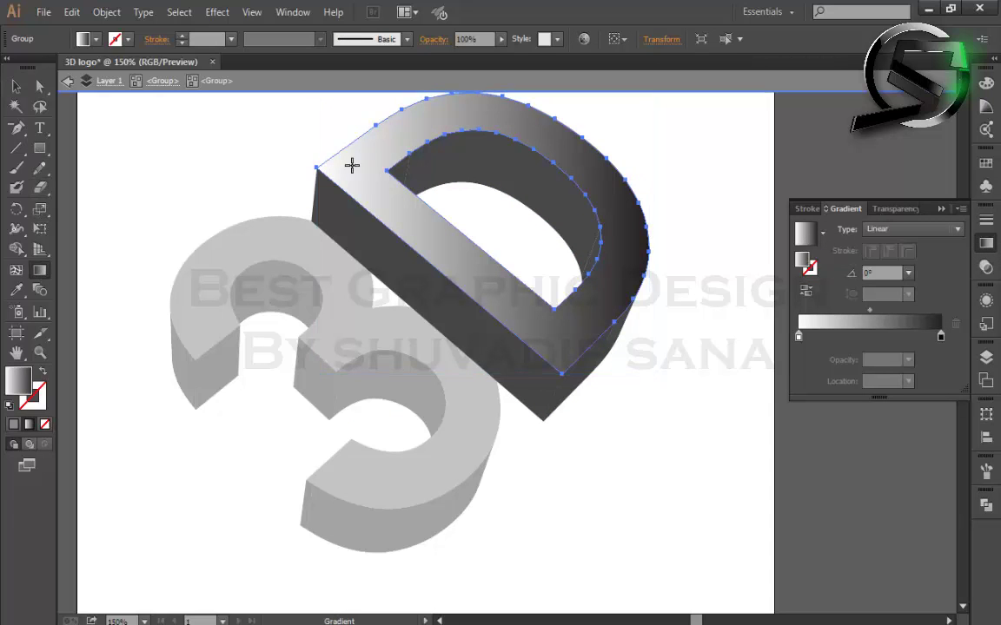
left_click_drag(314, 168, 608, 198)
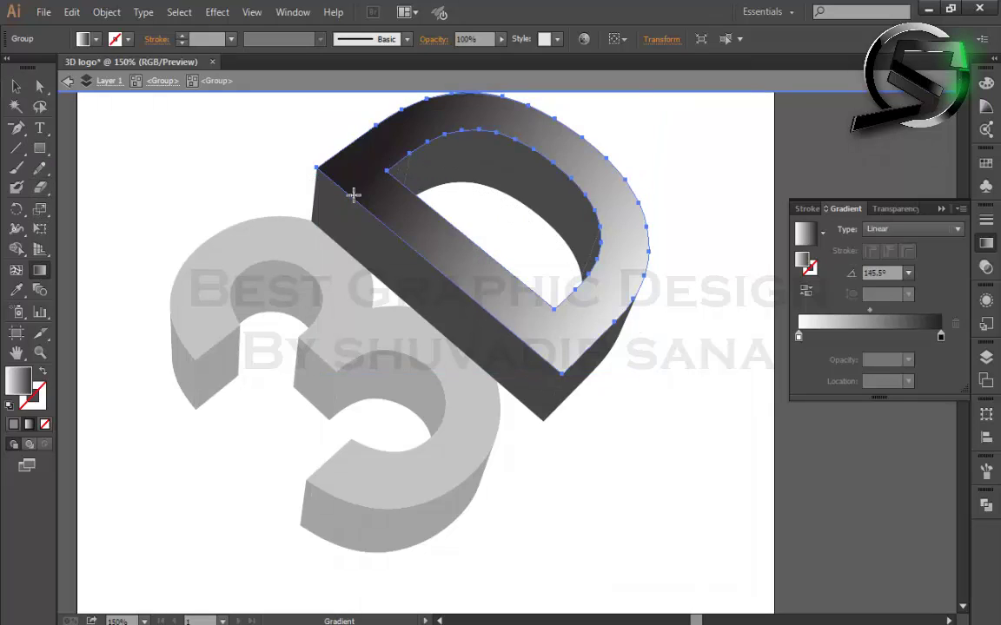
left_click_drag(353, 196, 687, 201)
left_click_drag(285, 170, 586, 234)
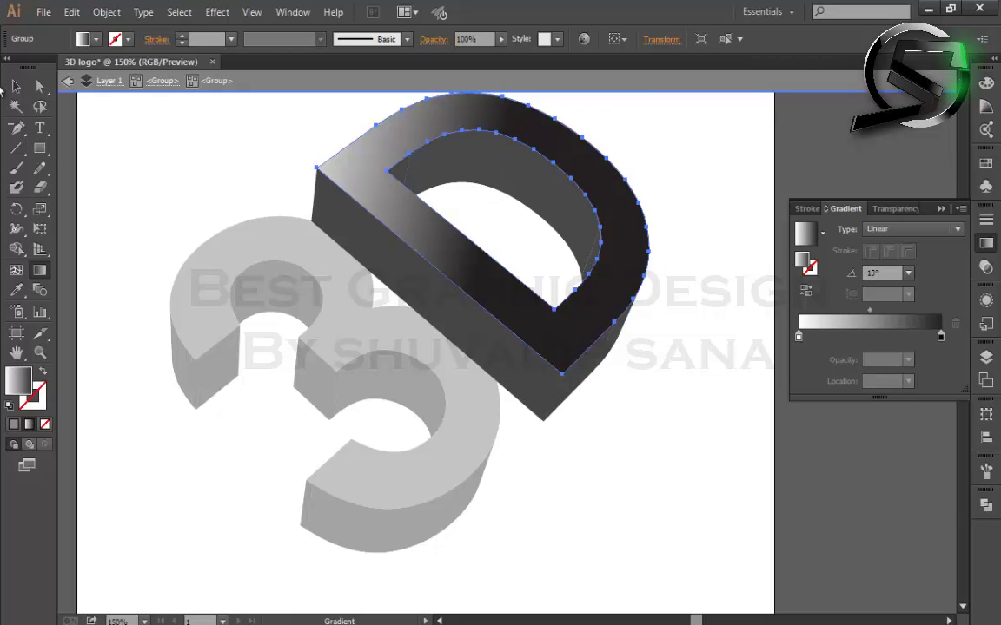
Step: Select the D's inner wall group and unite it into a single path
left_click(15, 87)
left_click(652, 503)
left_click(547, 213)
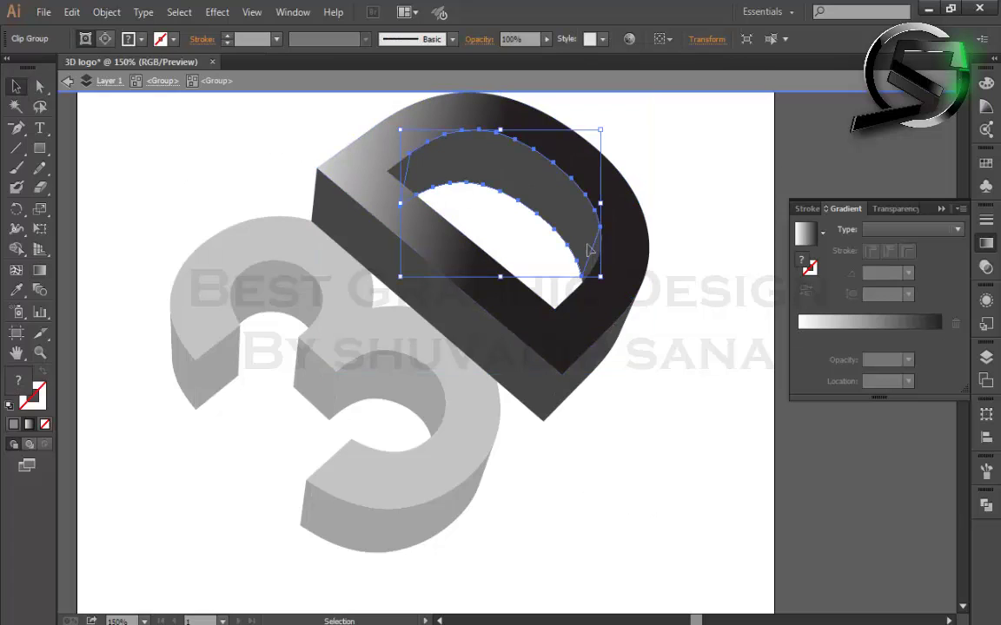
scroll(589, 249, "up", 3)
scroll(588, 249, "down", 3)
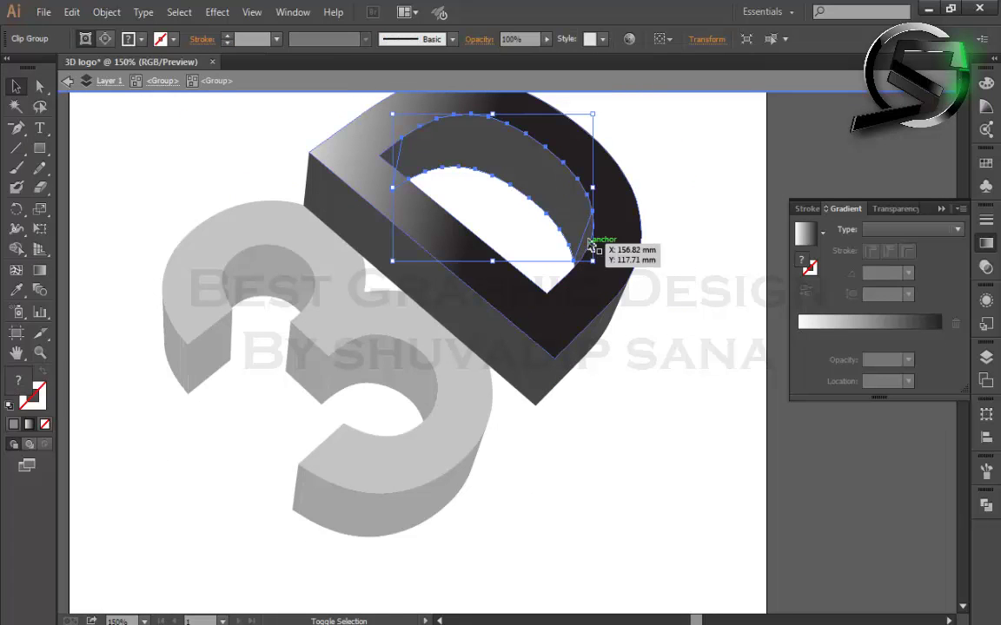
left_click_drag(589, 248, 593, 292)
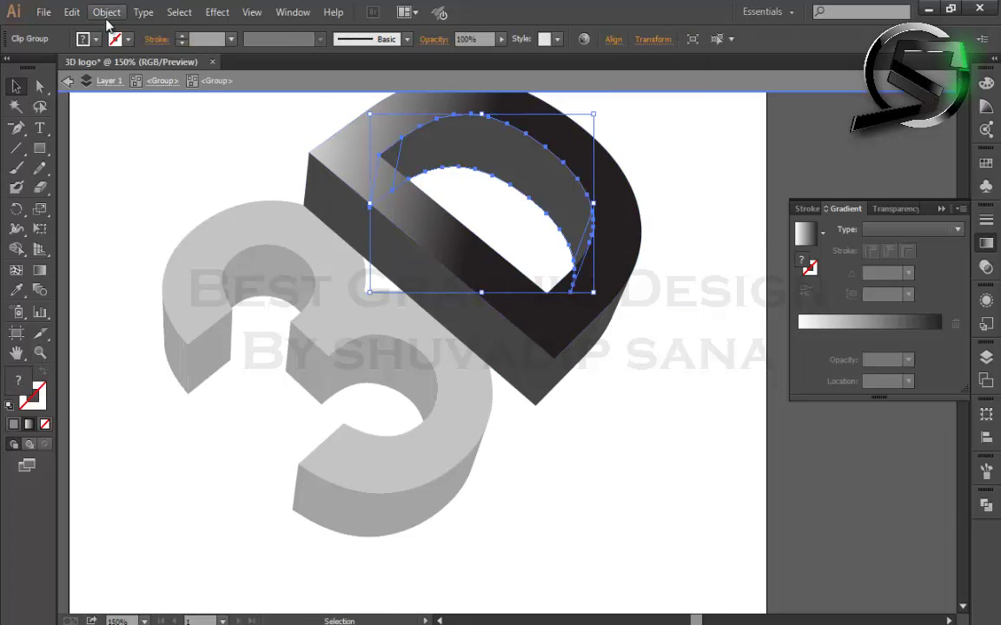
left_click(985, 507)
left_click(799, 533)
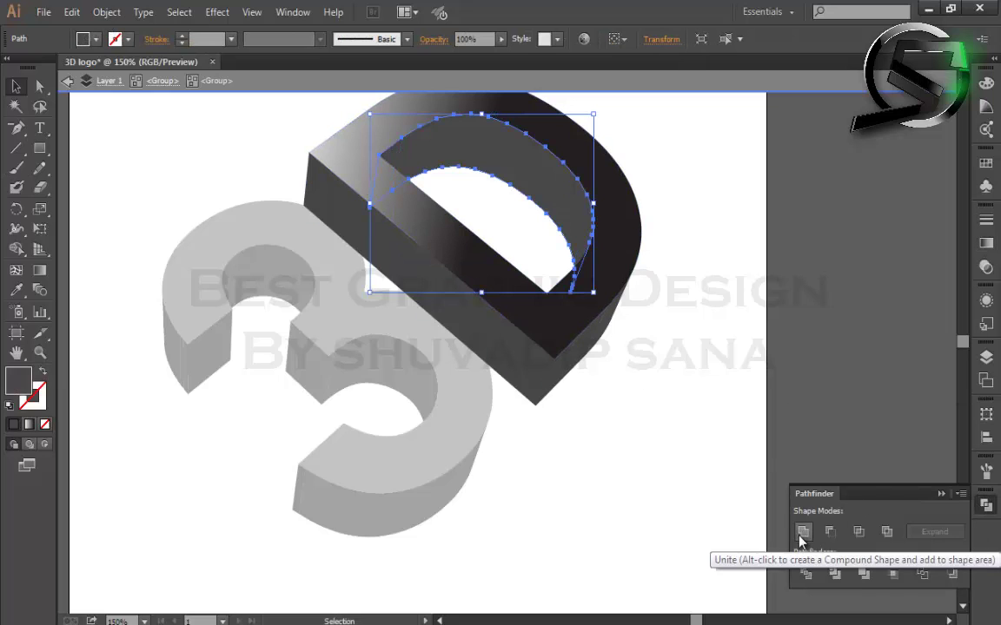
scroll(674, 282, "down", 3)
scroll(643, 223, "up", 3)
Step: Eyedrop the D face's gradient onto the inner wall path
key("i")
left_click(624, 187)
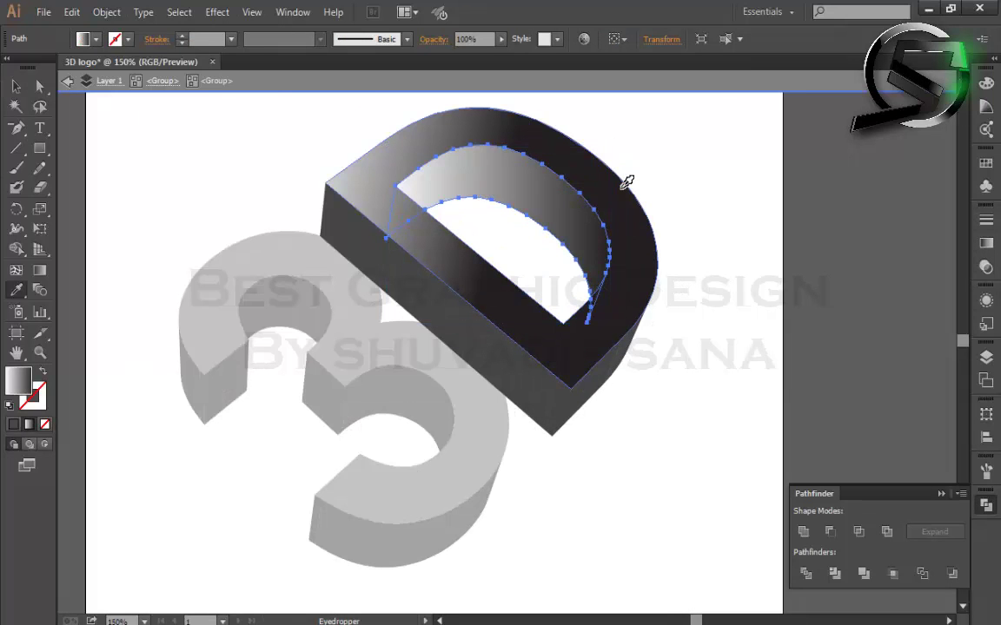
key("v")
left_click(726, 241)
scroll(664, 219, "up", 2)
left_click(449, 234)
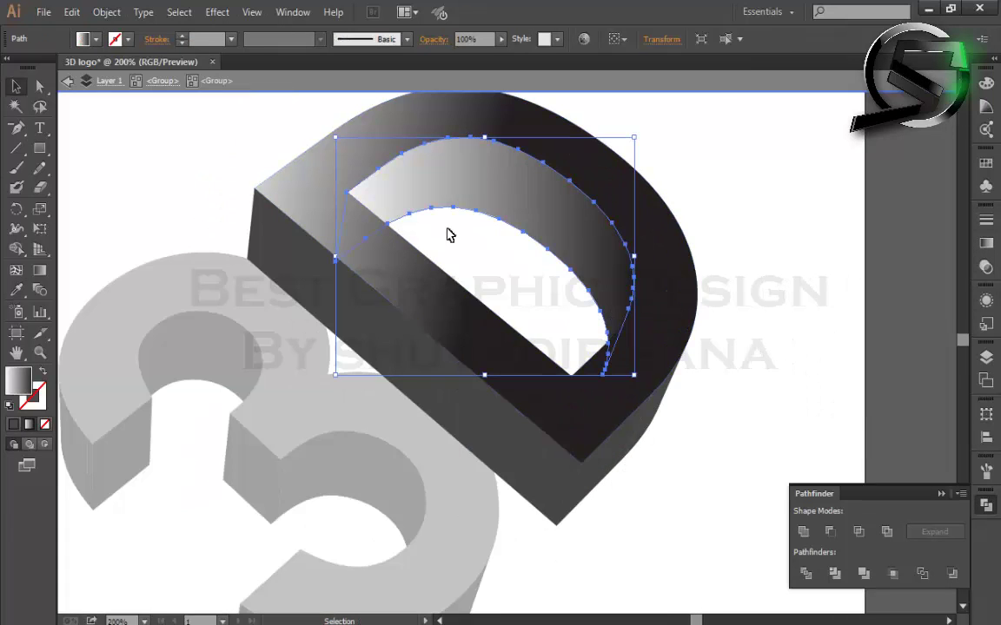
Step: Redraw the inner wall's gradient to run upward from its lower edge
left_click(40, 275)
left_click_drag(431, 136, 529, 368)
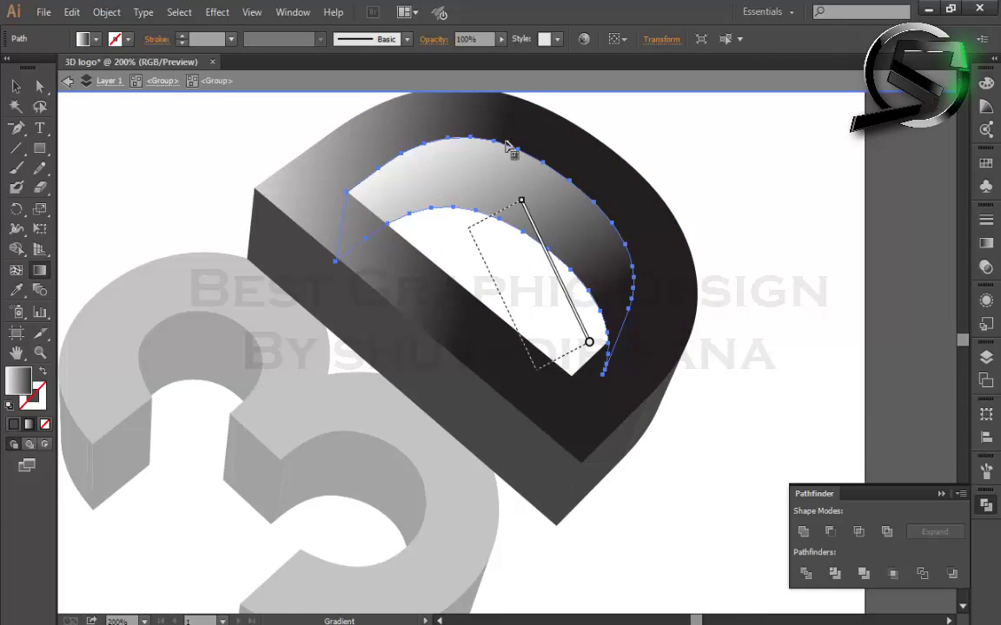
scroll(489, 188, "up", 1)
scroll(489, 188, "up", 1)
left_click_drag(440, 160, 525, 474)
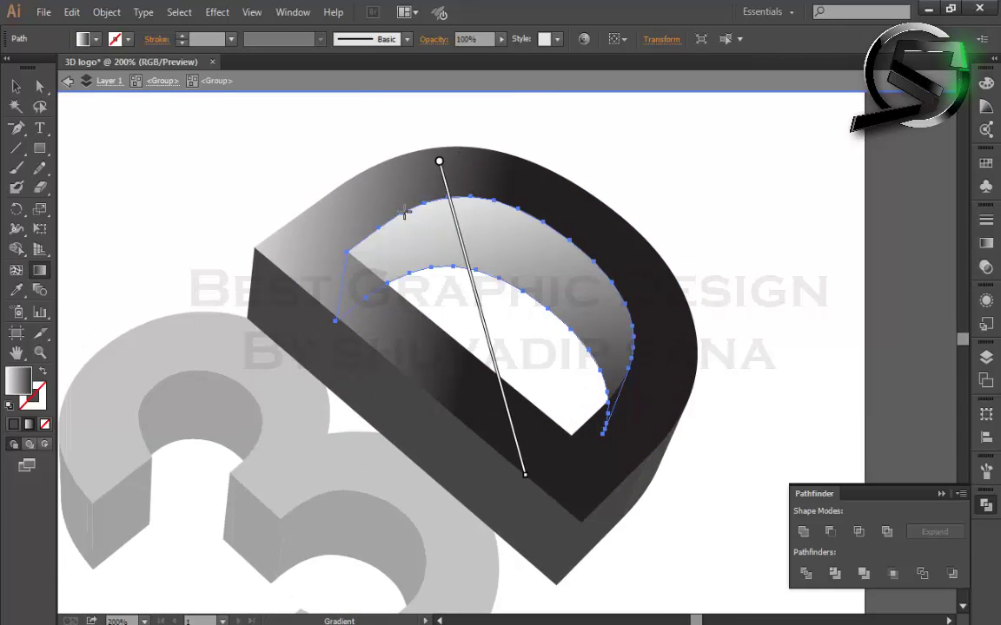
left_click_drag(364, 152, 591, 384)
mouse_move(346, 168)
left_mouse_down()
mouse_move(570, 402)
mouse_move(469, 295)
left_mouse_up()
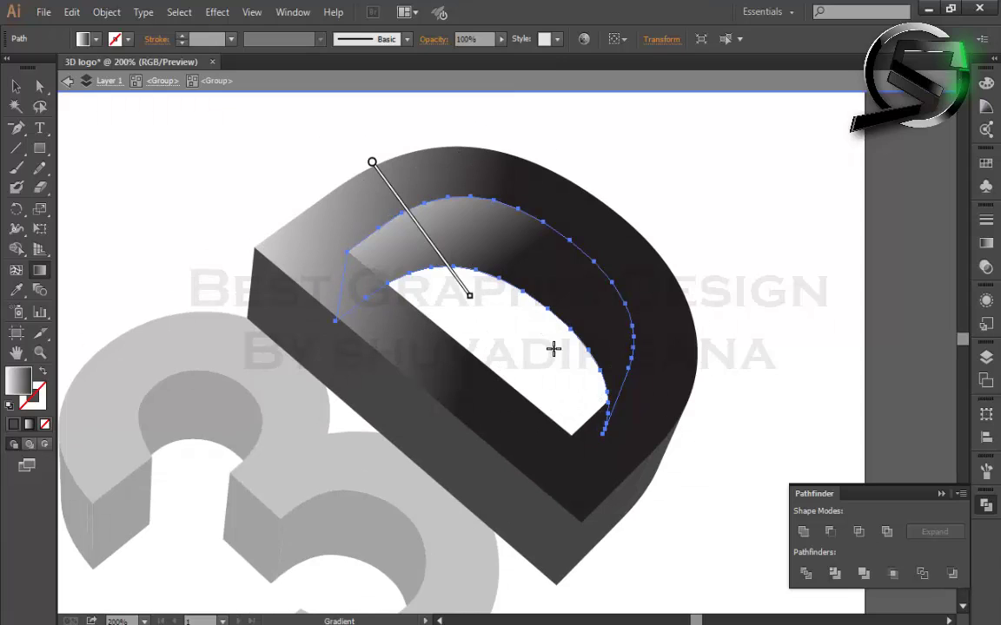
left_click_drag(535, 177, 476, 339)
left_click_drag(551, 130, 507, 258)
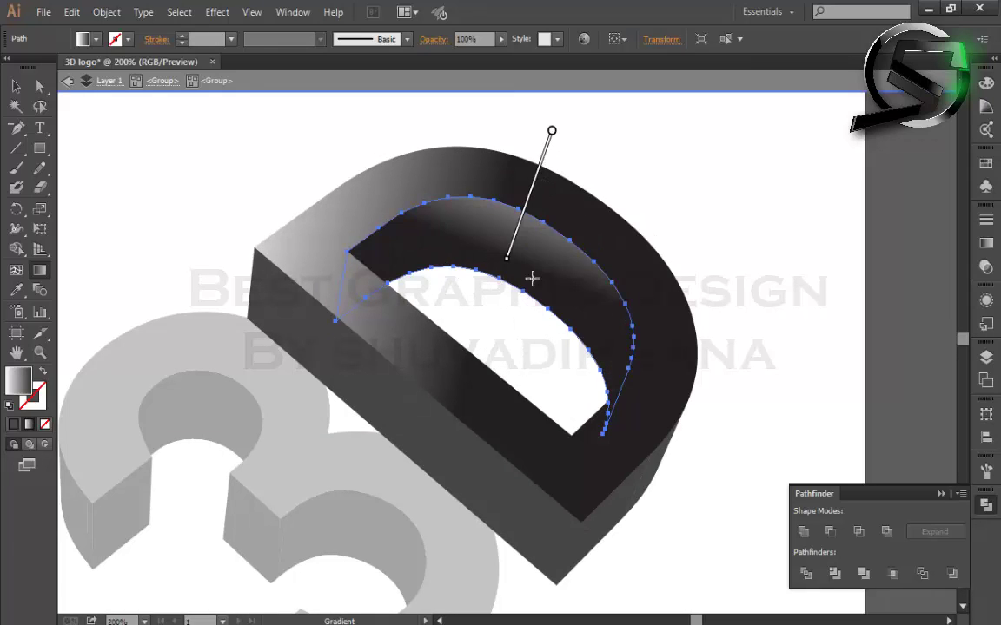
left_click_drag(391, 349, 619, 294)
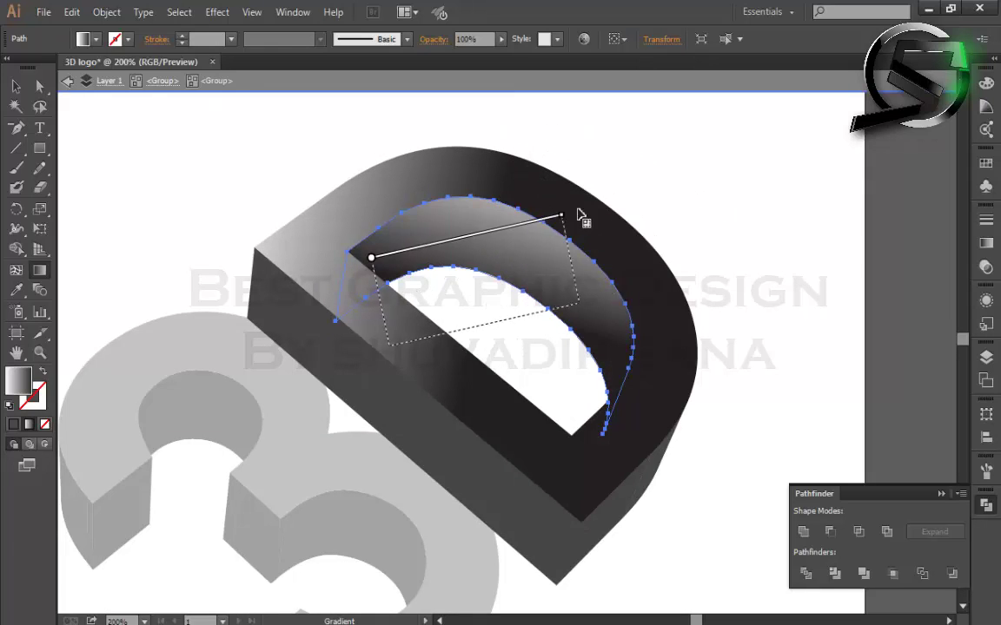
left_click_drag(476, 348, 554, 179)
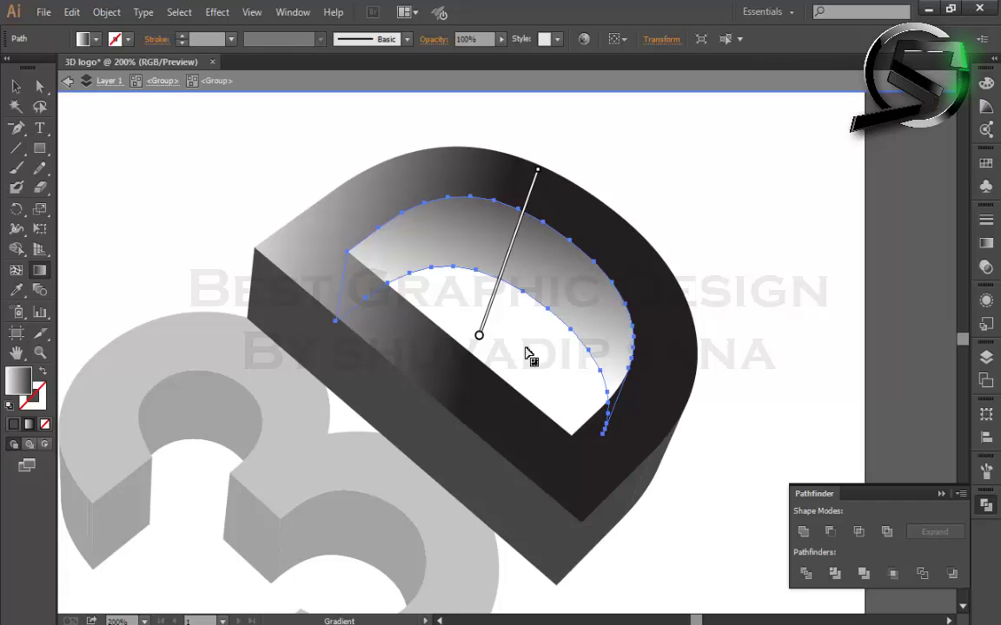
left_click_drag(474, 348, 519, 225)
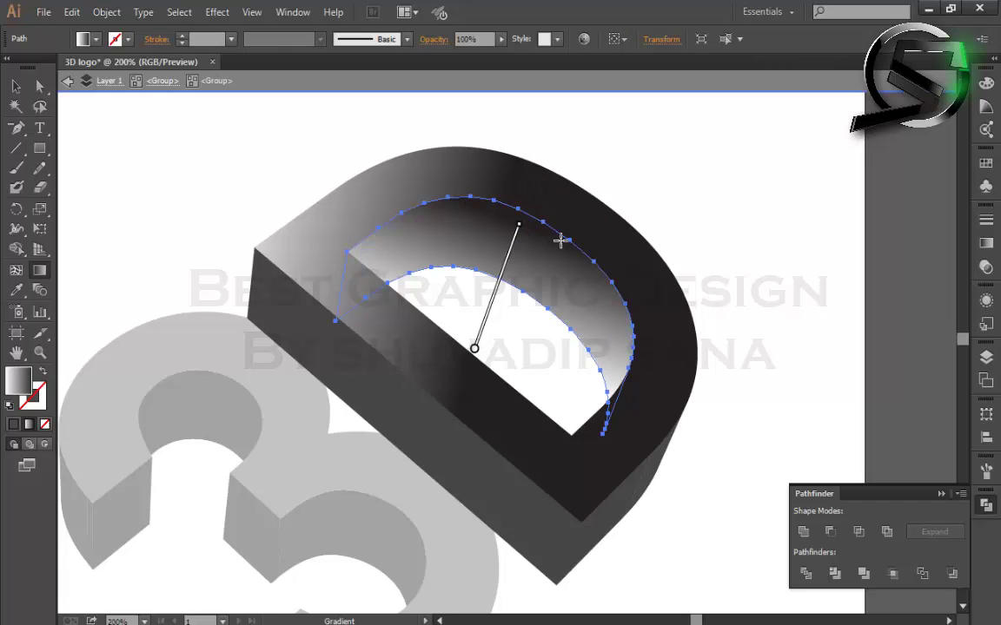
Step: Change the gradient's end stop colour to light grey
left_click(986, 244)
double_click(940, 336)
left_click(736, 424)
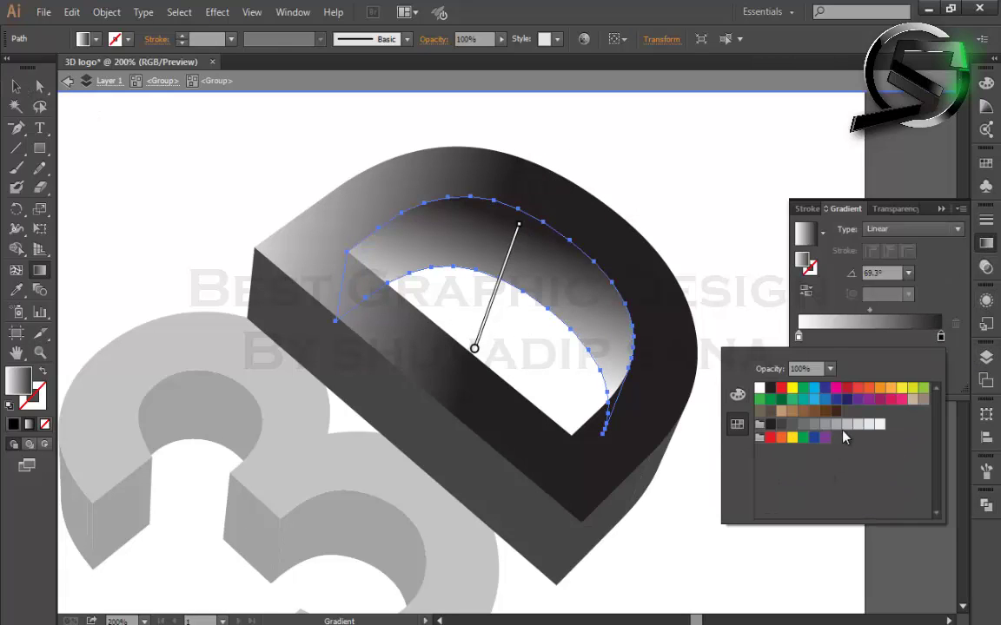
left_click(836, 424)
left_click(847, 424)
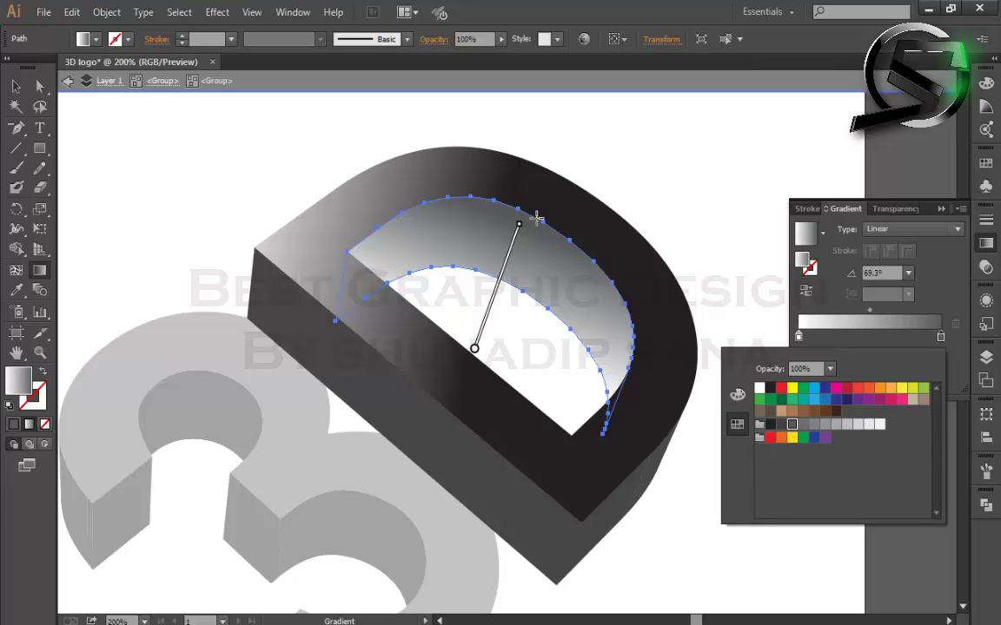
left_click(469, 278)
Step: Angle the inner wall's gradient to about -25.8°
left_click_drag(515, 311, 607, 223)
left_click_drag(476, 330, 630, 270)
left_click_drag(360, 271, 737, 365)
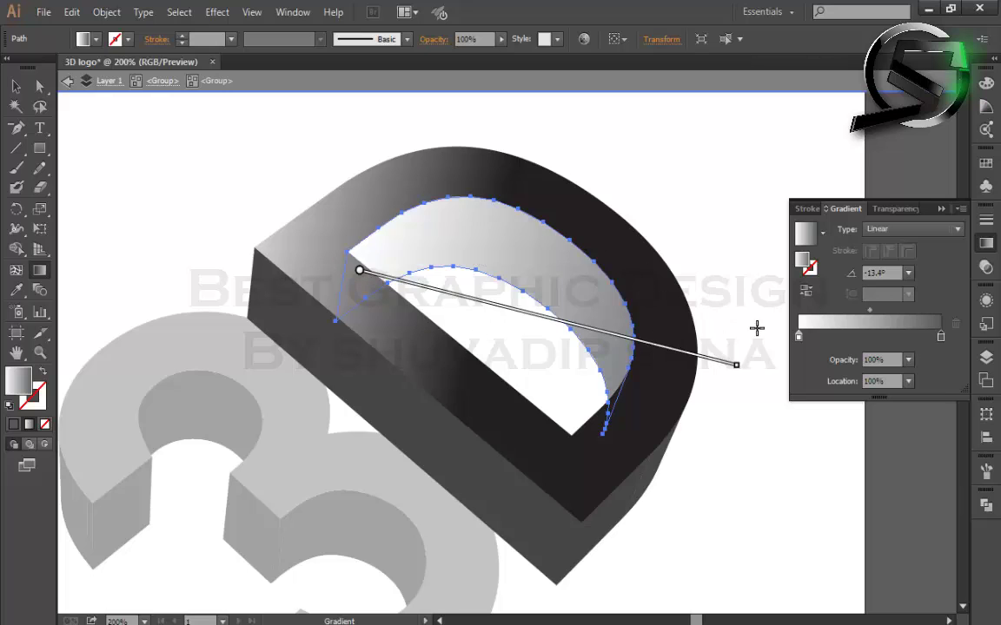
left_click_drag(293, 198, 592, 350)
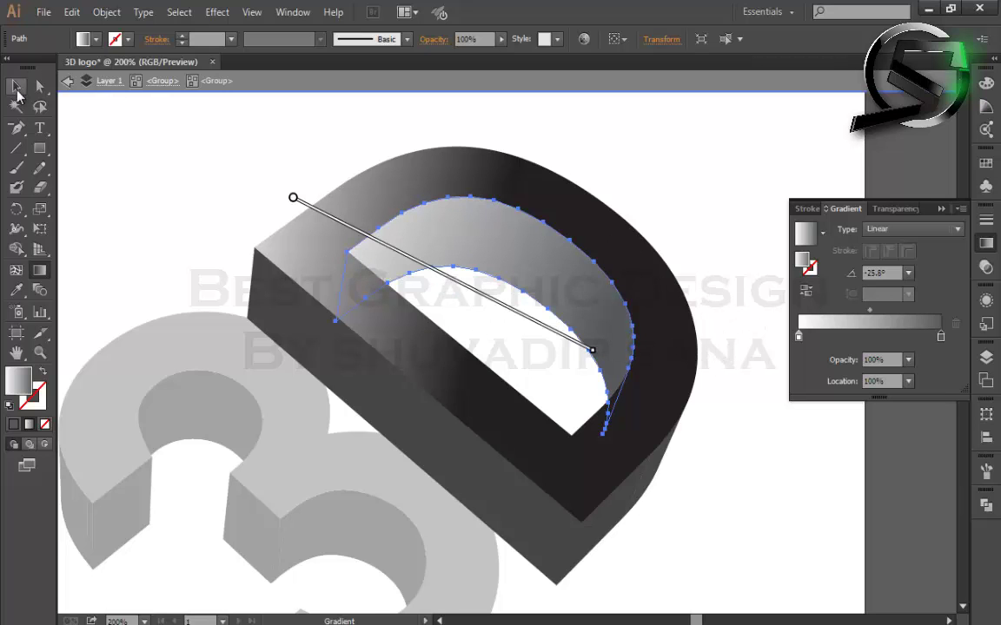
left_click(15, 86)
key("ctrl+shift+a")
key("ctrl+minus")
key("ctrl+minus")
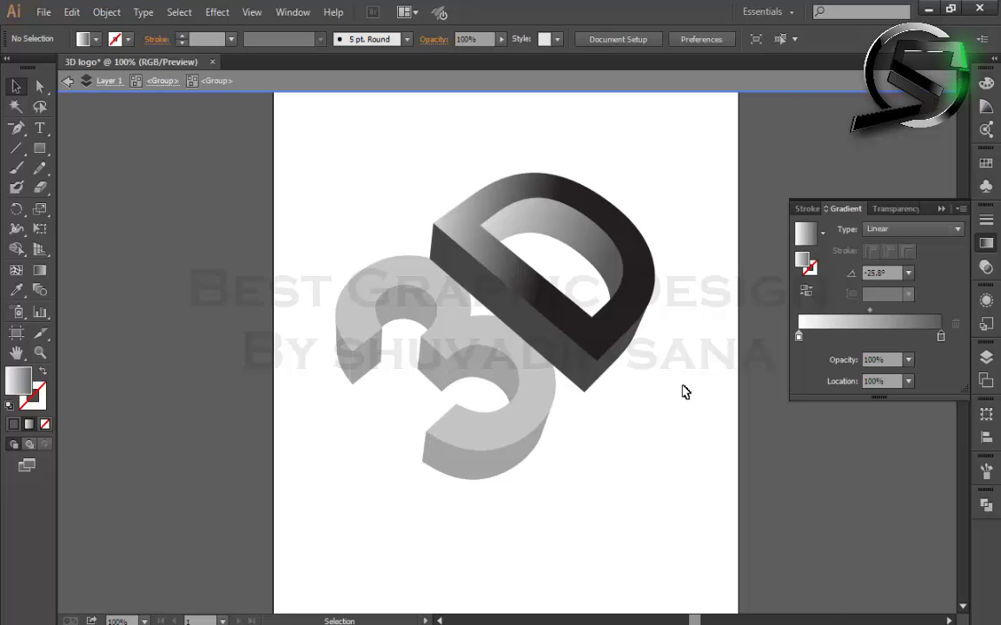
Step: Copy the D's gradient onto the D's small corner side face with the Eyedropper
key("ctrl+plus")
key("ctrl+plus")
left_click(630, 316)
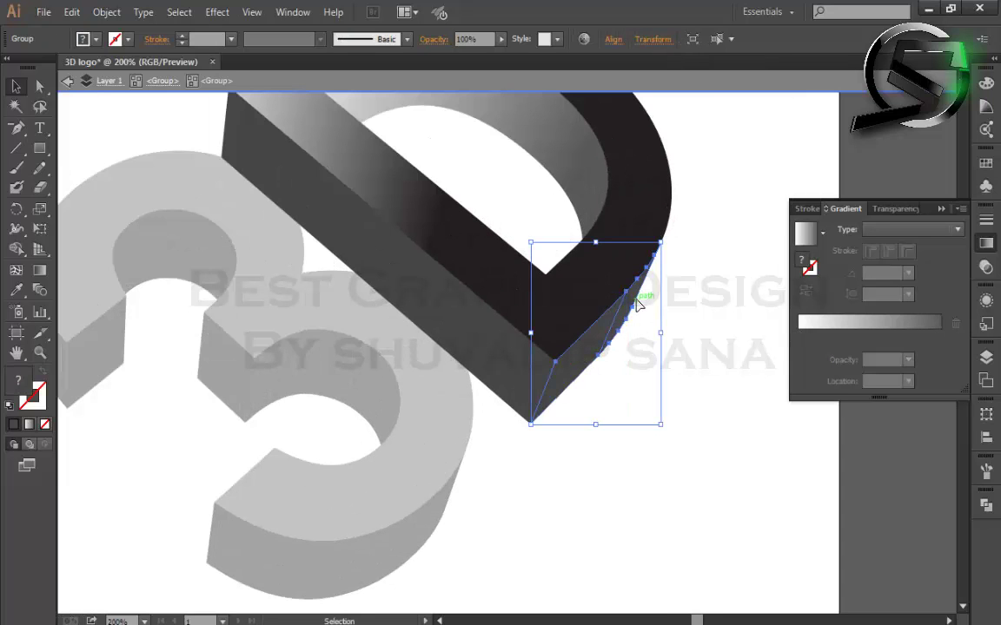
scroll(639, 304, "down", 1)
left_click(986, 504)
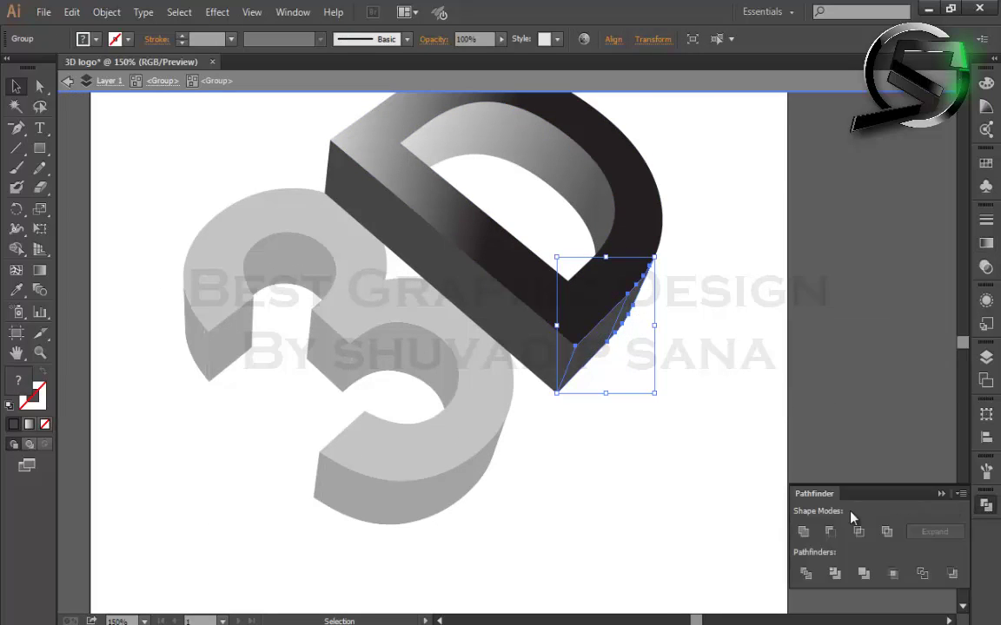
key("i")
scroll(648, 324, "up", 1)
left_click(644, 208)
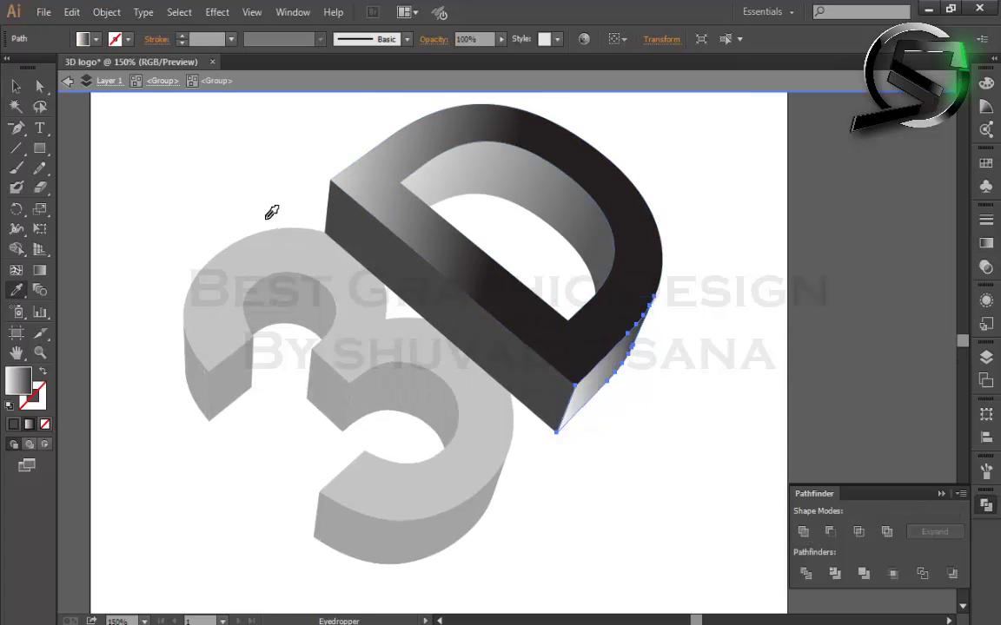
left_click(15, 86)
left_click(622, 501)
left_click(625, 370)
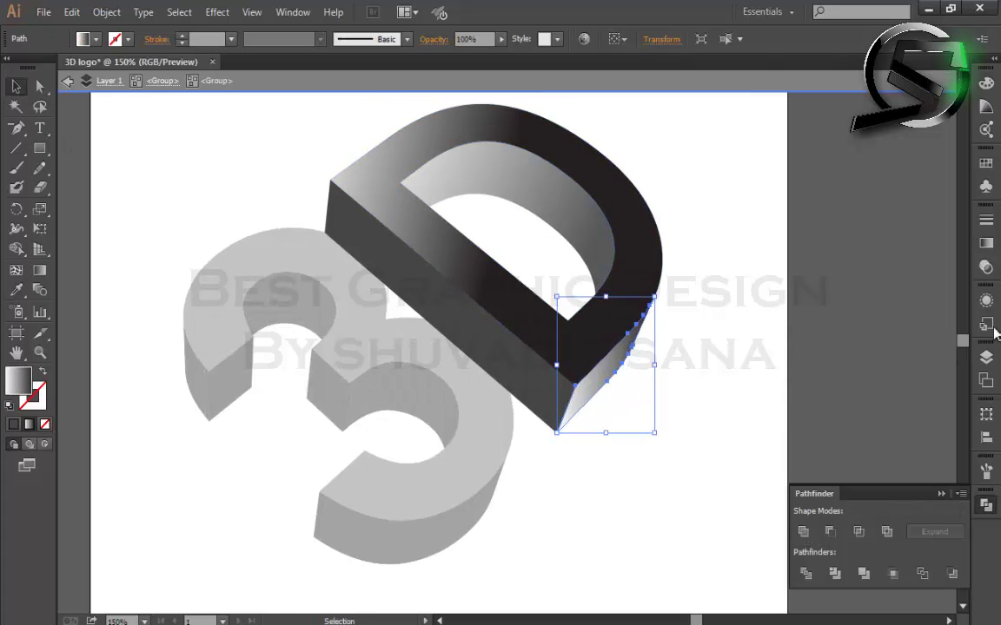
Step: Make the corner face gradient black-white-black with the white stop around 35%
left_click(986, 243)
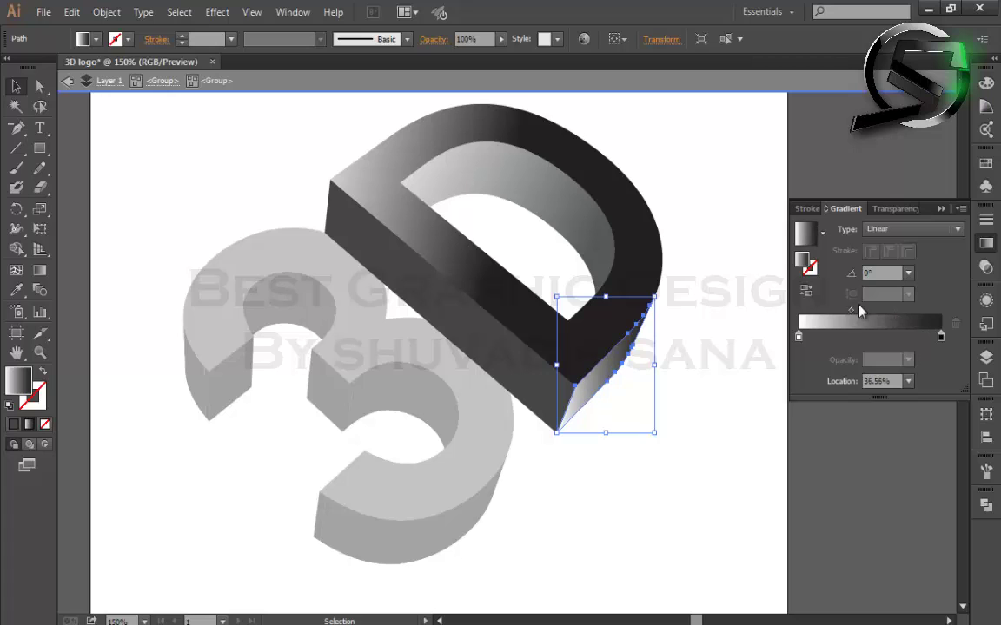
double_click(940, 335)
left_click(738, 394)
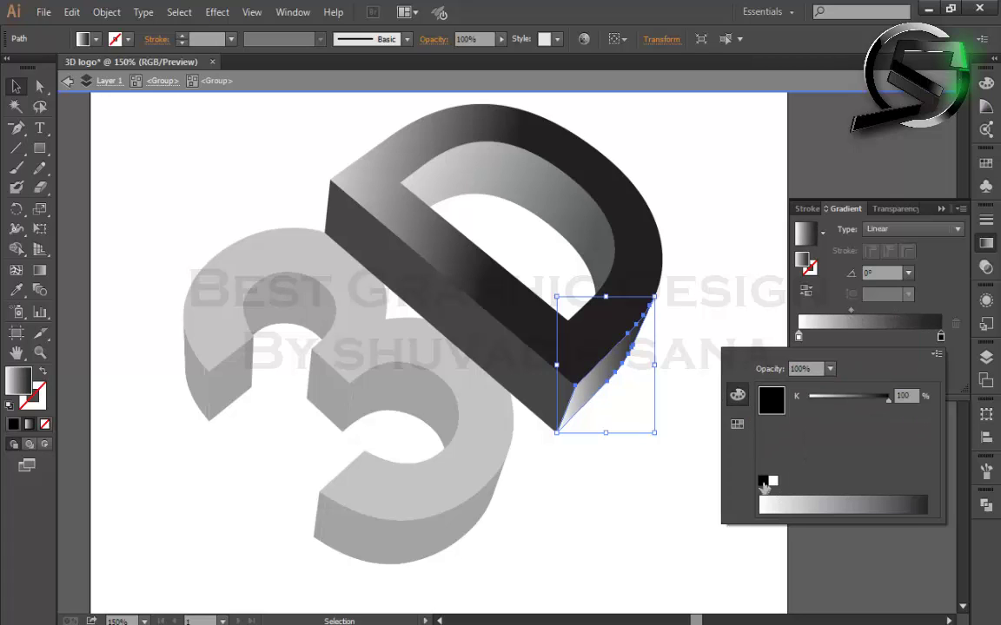
left_click(936, 354)
left_click(839, 375)
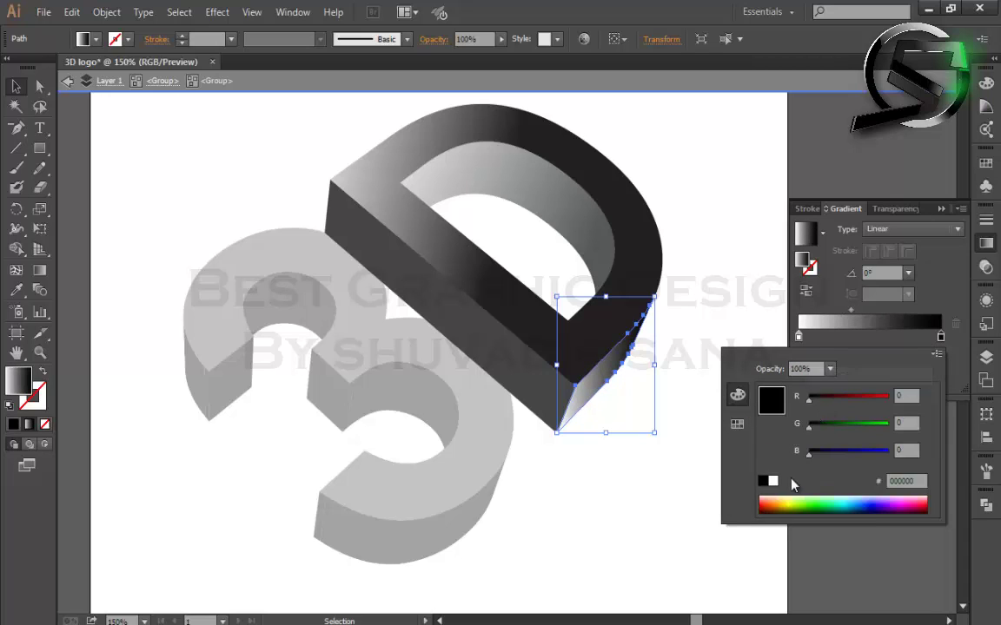
left_click(945, 342)
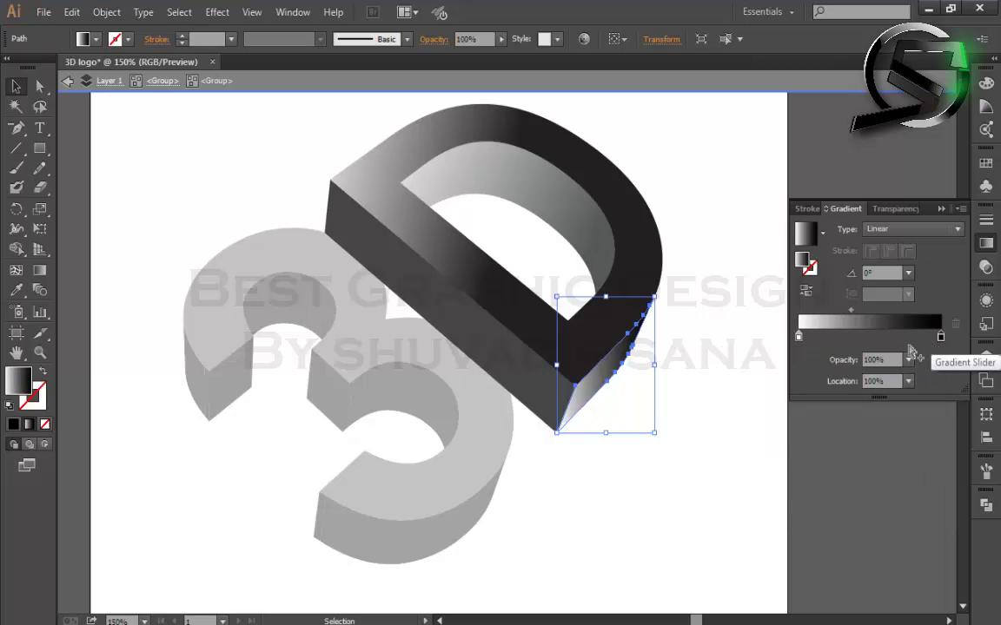
mouse_move(940, 336)
left_mouse_down()
mouse_move(851, 336)
mouse_move(903, 336)
mouse_move(739, 300)
left_mouse_up()
left_click(799, 340)
mouse_move(903, 336)
left_mouse_down()
mouse_move(849, 336)
mouse_move(866, 336)
left_mouse_up()
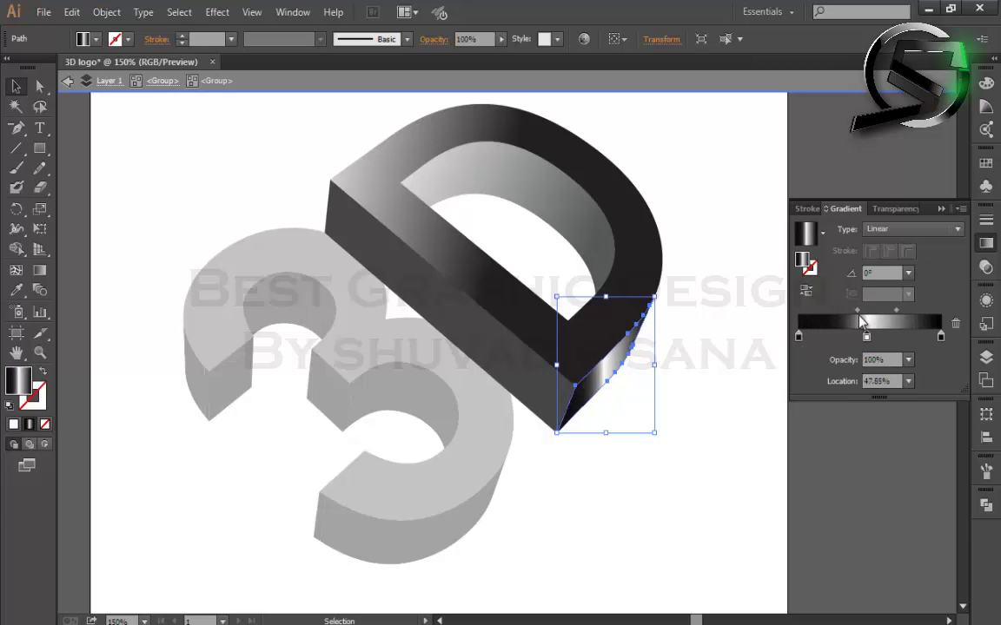
left_click_drag(822, 310, 840, 310)
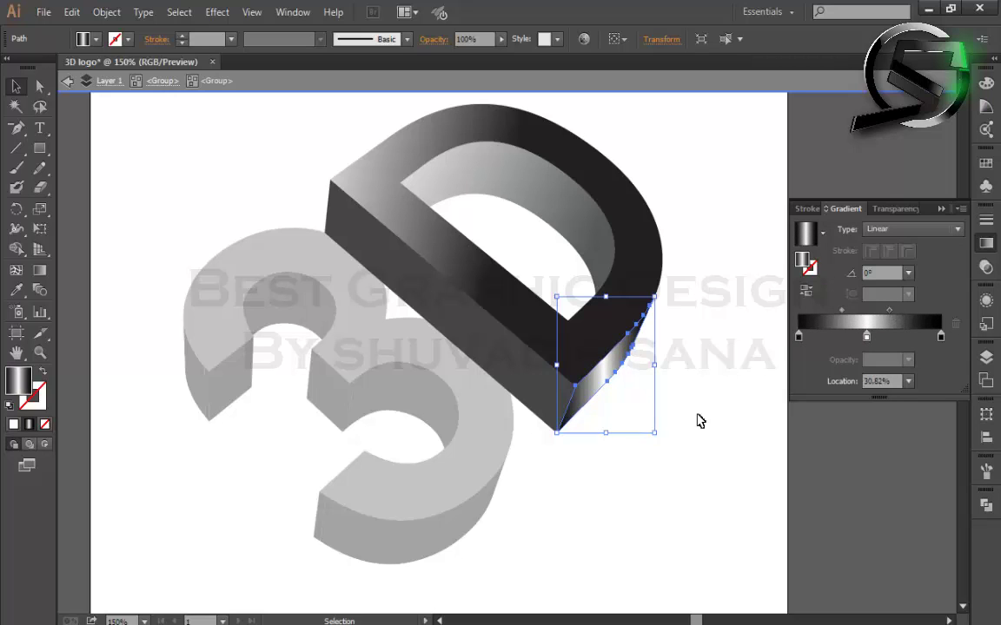
left_click(681, 458)
Step: Copy the corner's black-white-black gradient onto the D's long slanted side face
left_click(467, 348)
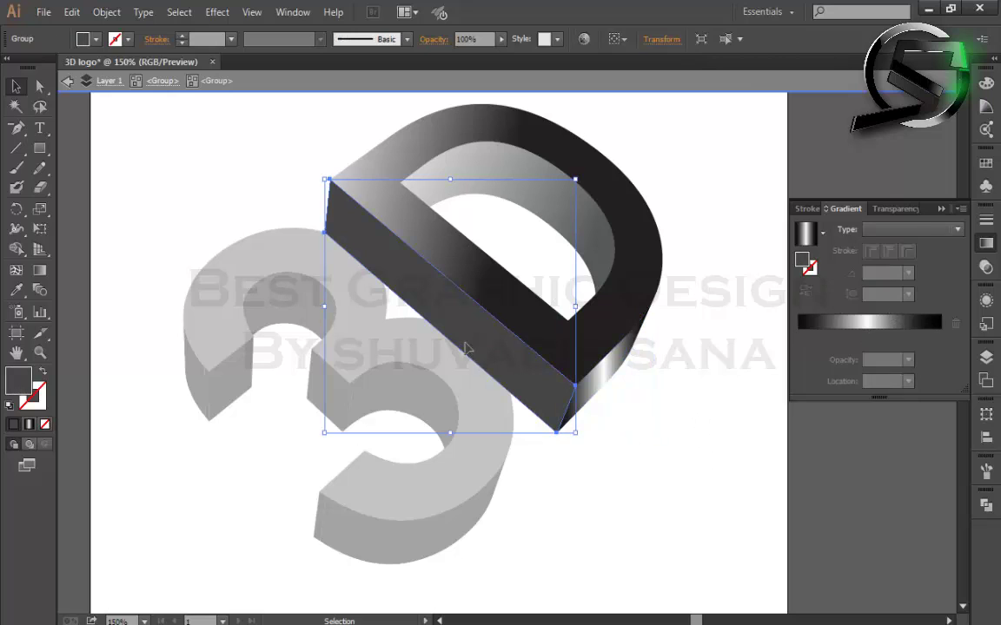
key("i")
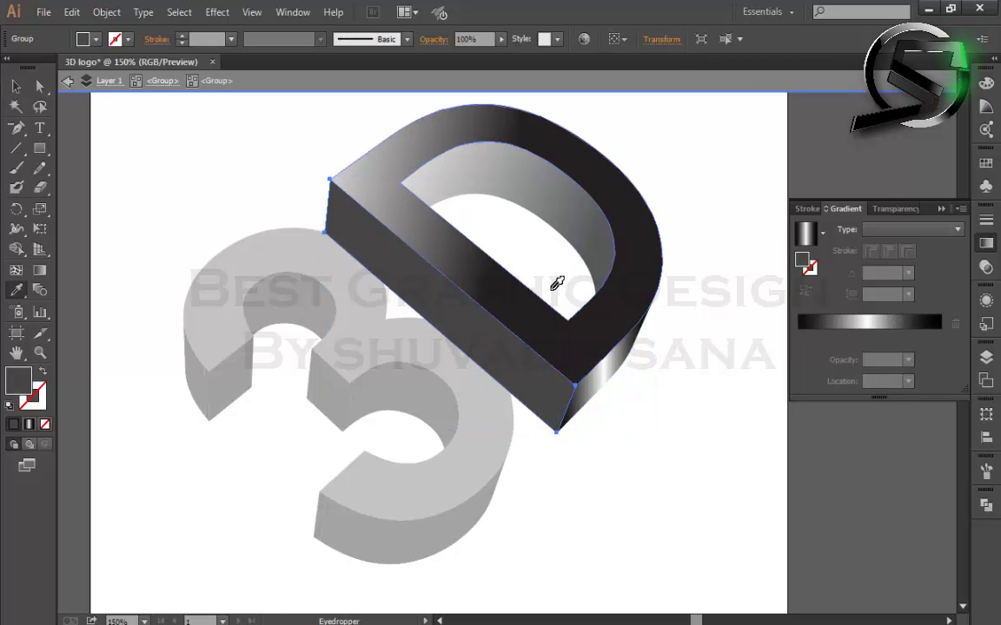
left_click(636, 288)
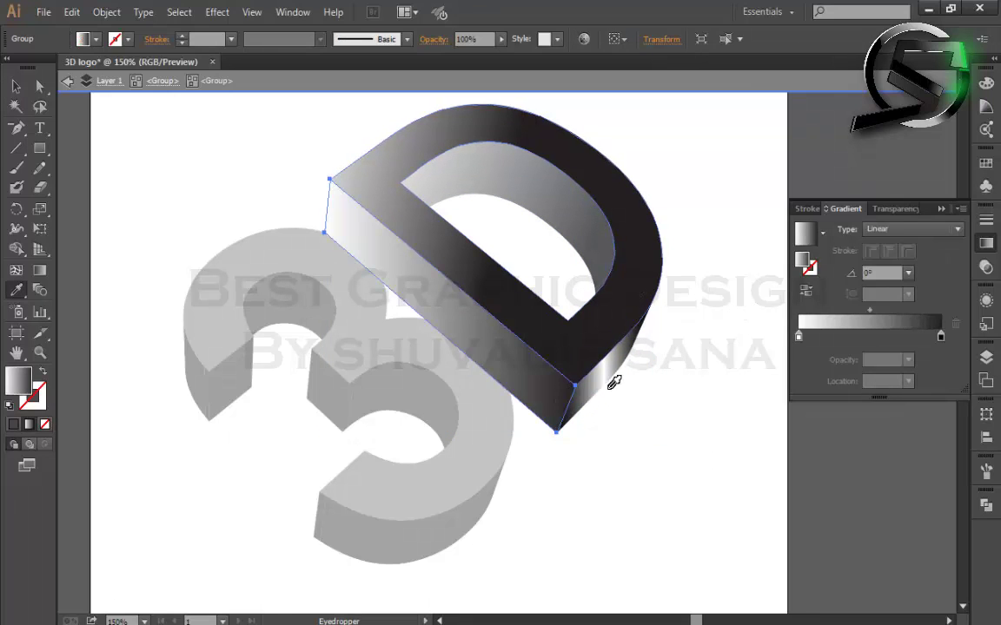
left_click(615, 363)
key("v")
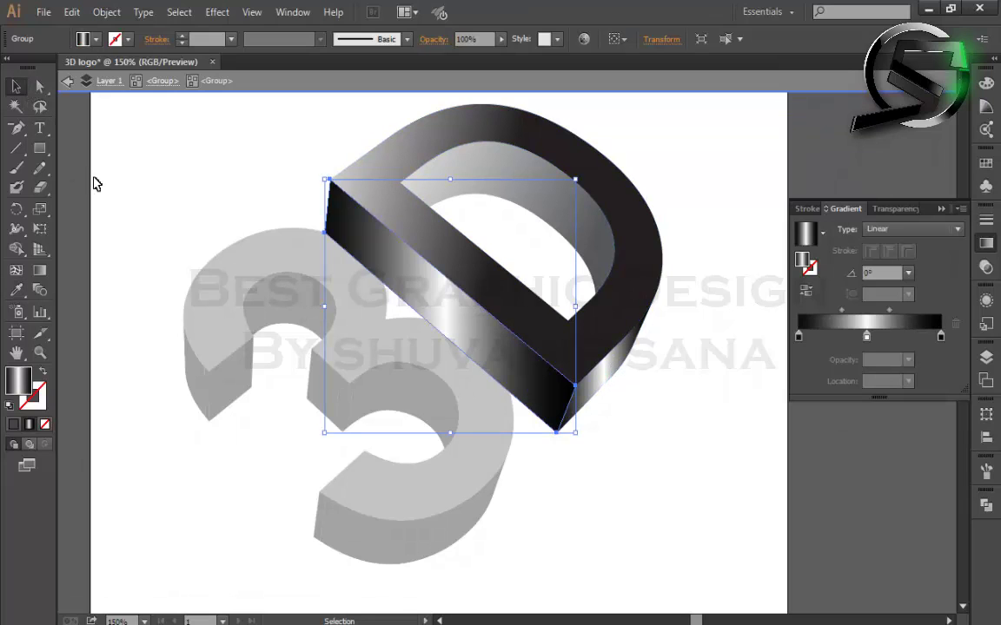
Step: Angle the side face's gradient to about 106° and exit the group
key("g")
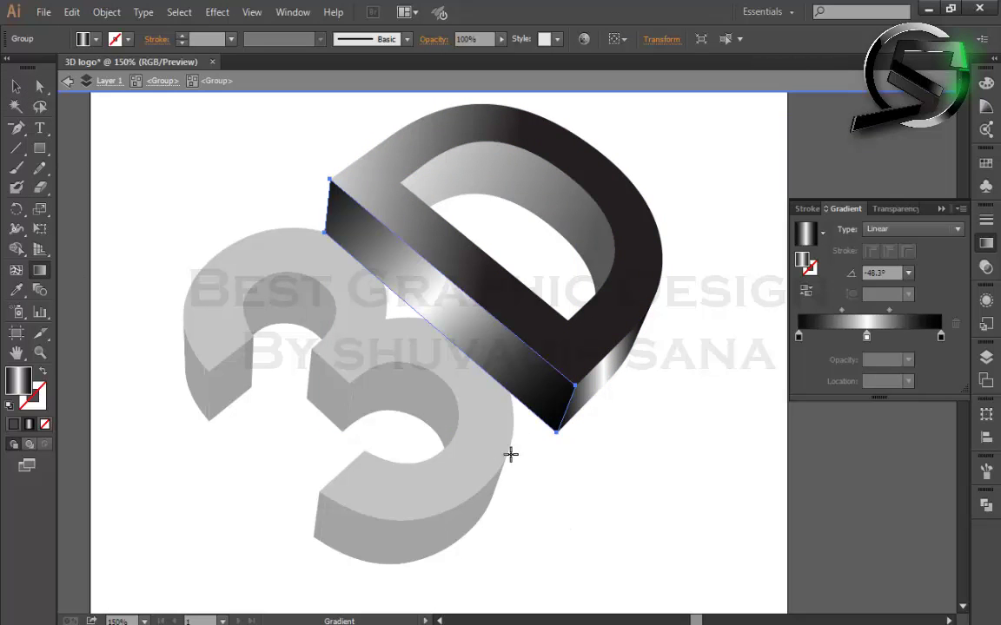
mouse_move(511, 454)
left_mouse_down()
mouse_move(314, 136)
mouse_move(567, 483)
left_mouse_up()
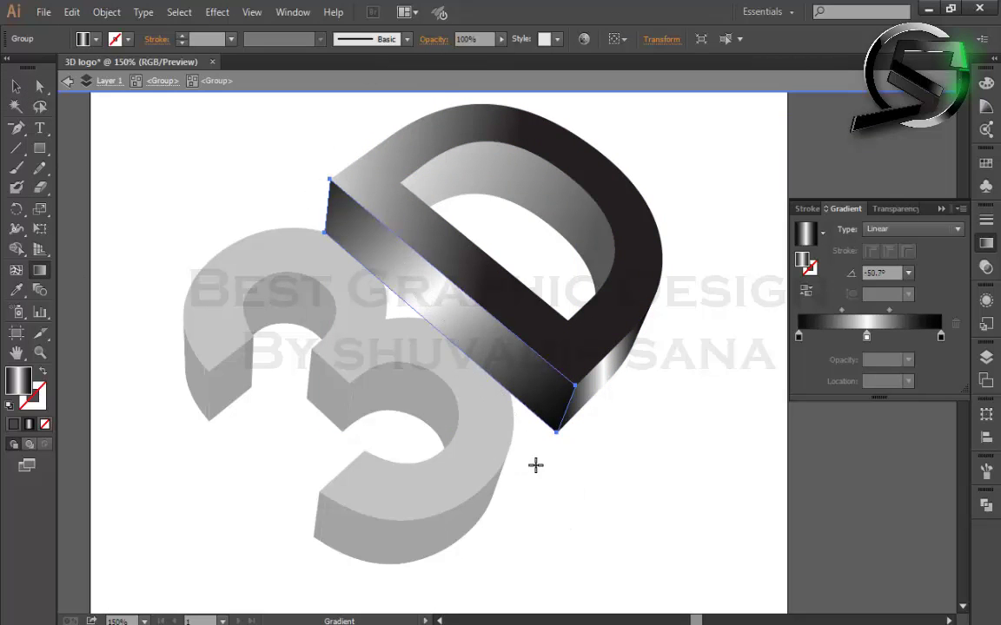
left_click_drag(489, 425, 461, 193)
left_click(15, 87)
double_click(561, 519)
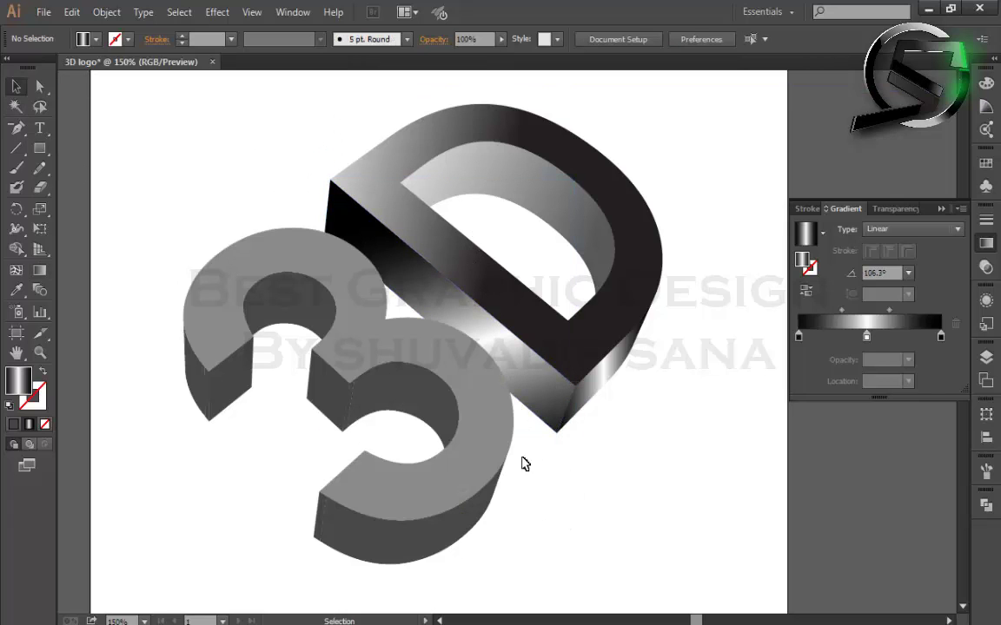
key("ctrl+minus")
Step: Enter the logo group and copy the D's gradient onto the 3's front face
key("ctrl+equal")
left_click(485, 300)
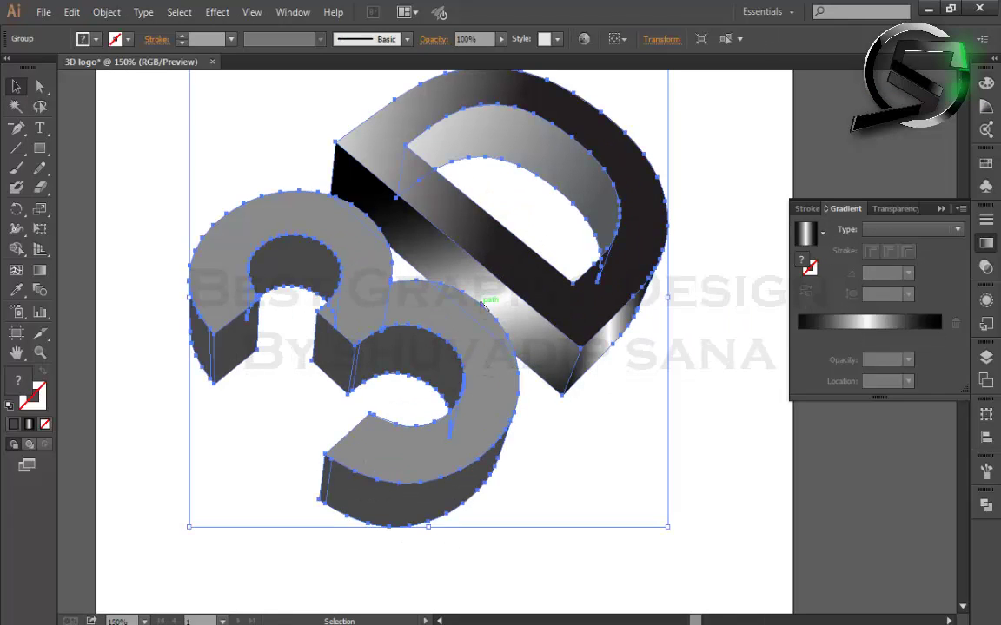
double_click(416, 310)
left_click(411, 300)
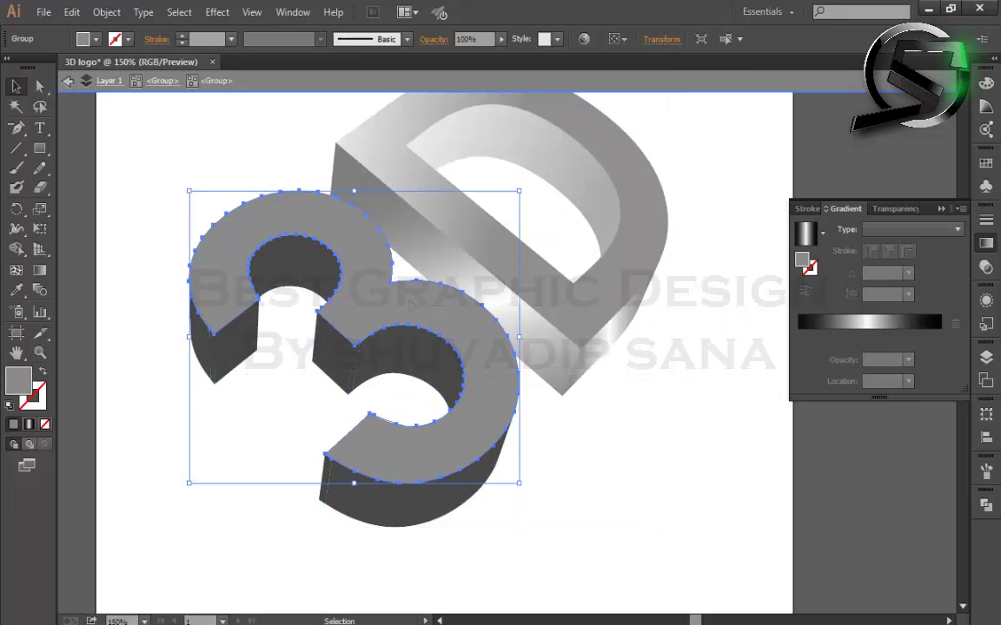
key("i")
left_click(651, 173)
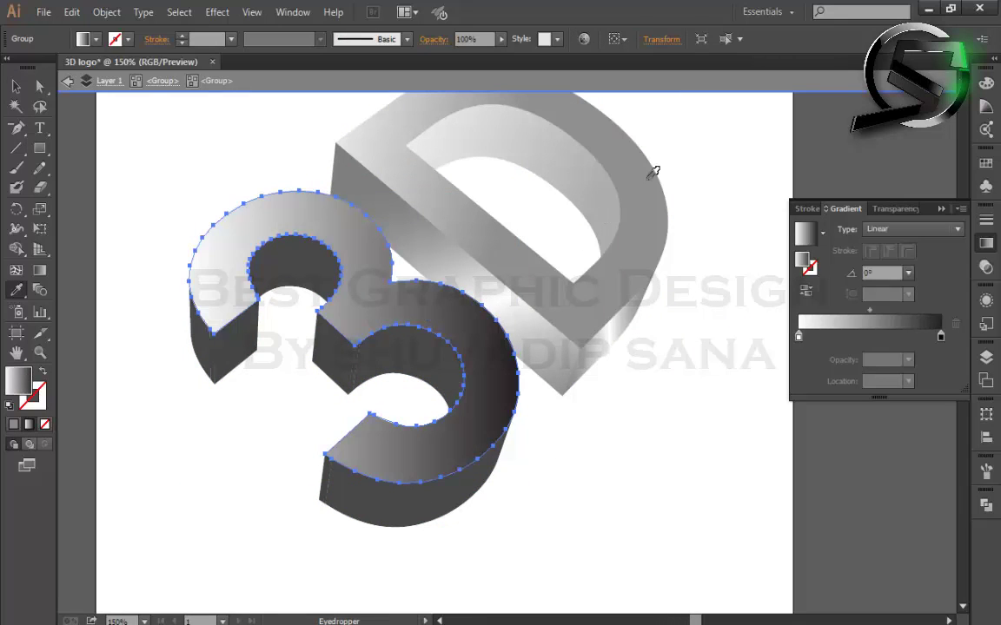
Step: Angle the 3's front gradient to about -39.6°, light at top, dark below
key("g")
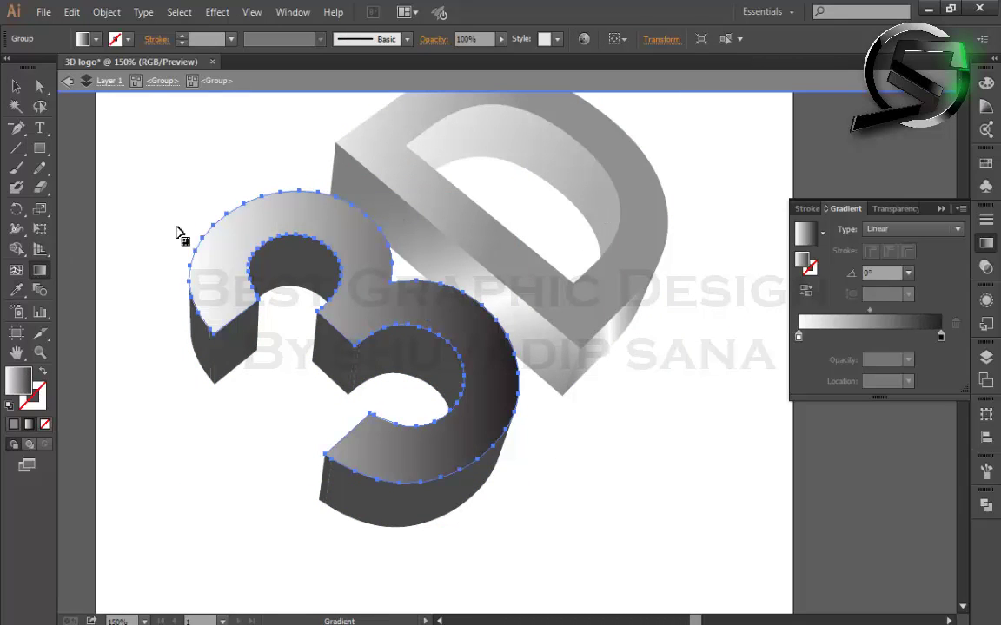
left_click_drag(583, 508, 352, 295)
left_click_drag(213, 172, 475, 400)
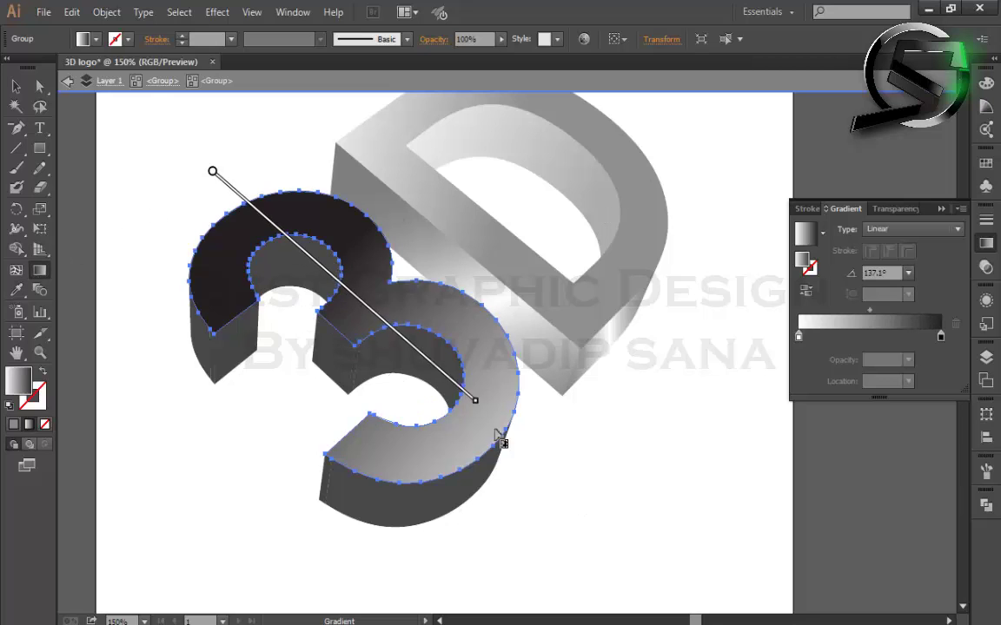
left_click_drag(181, 154, 469, 349)
left_click_drag(109, 152, 260, 264)
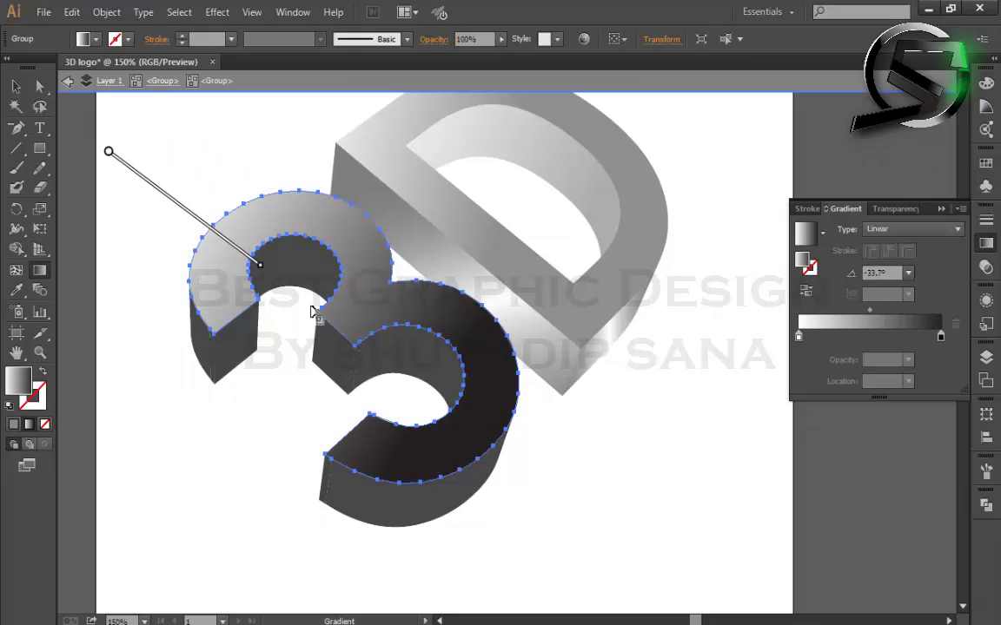
left_click_drag(313, 313, 505, 466)
left_click_drag(196, 214, 438, 430)
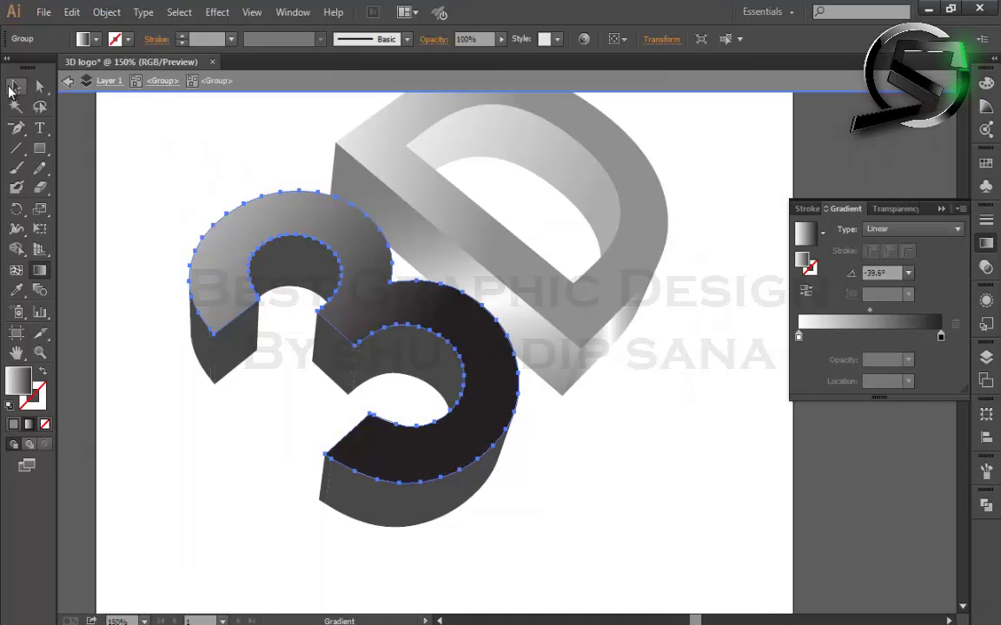
left_click(12, 88)
Step: Give the 3's small left end face the black-white-black gradient running vertically
left_click(225, 346)
scroll(198, 373, "up", 5)
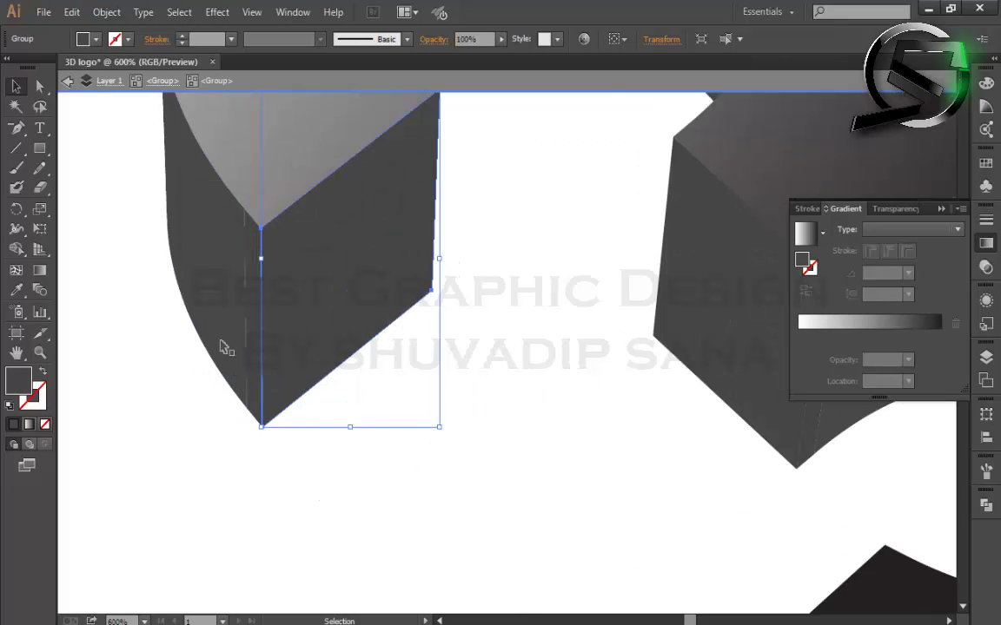
scroll(223, 346, "down", 3)
scroll(305, 310, "down", 2)
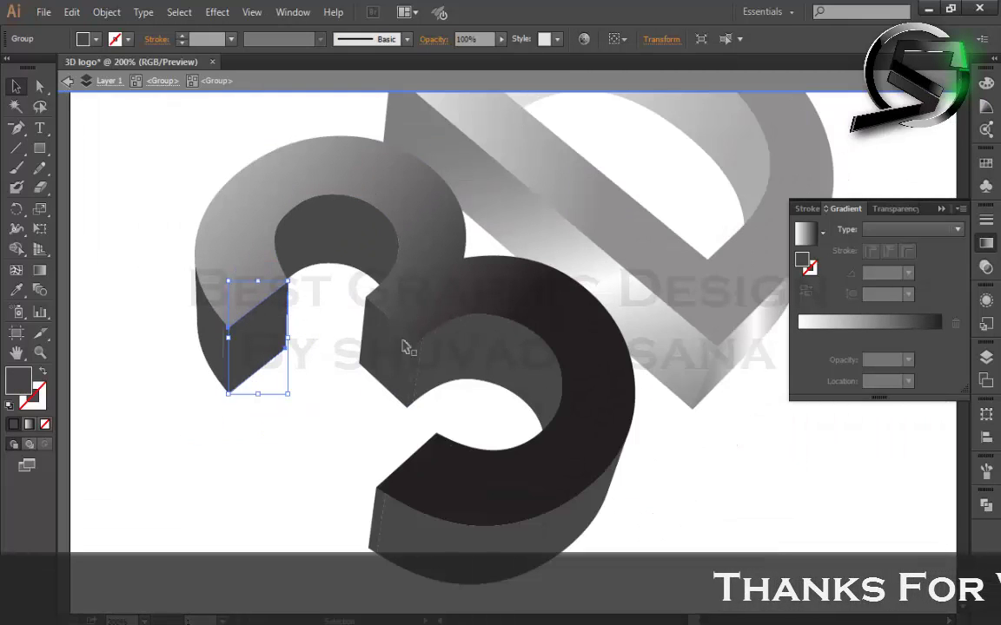
key("i")
left_click(744, 340)
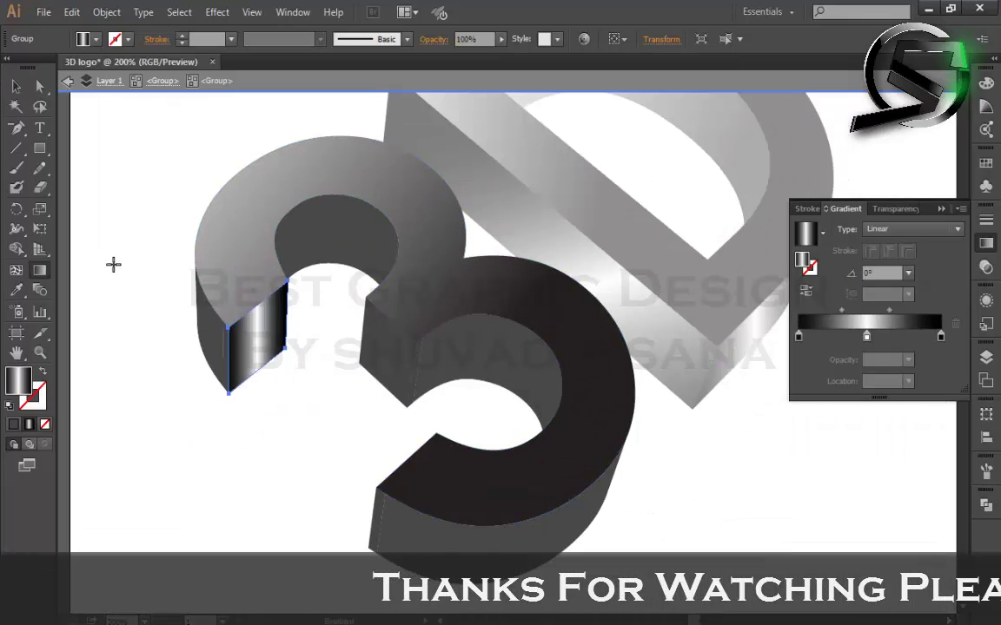
left_click(39, 270)
left_click_drag(205, 383, 230, 367)
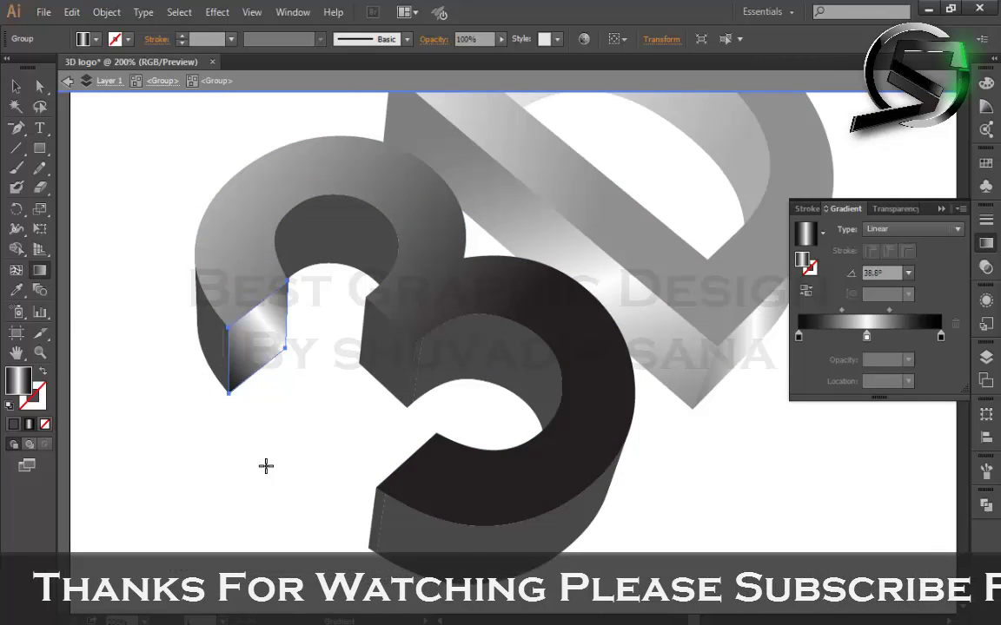
left_click_drag(269, 242, 263, 356)
left_click_drag(251, 270, 244, 429)
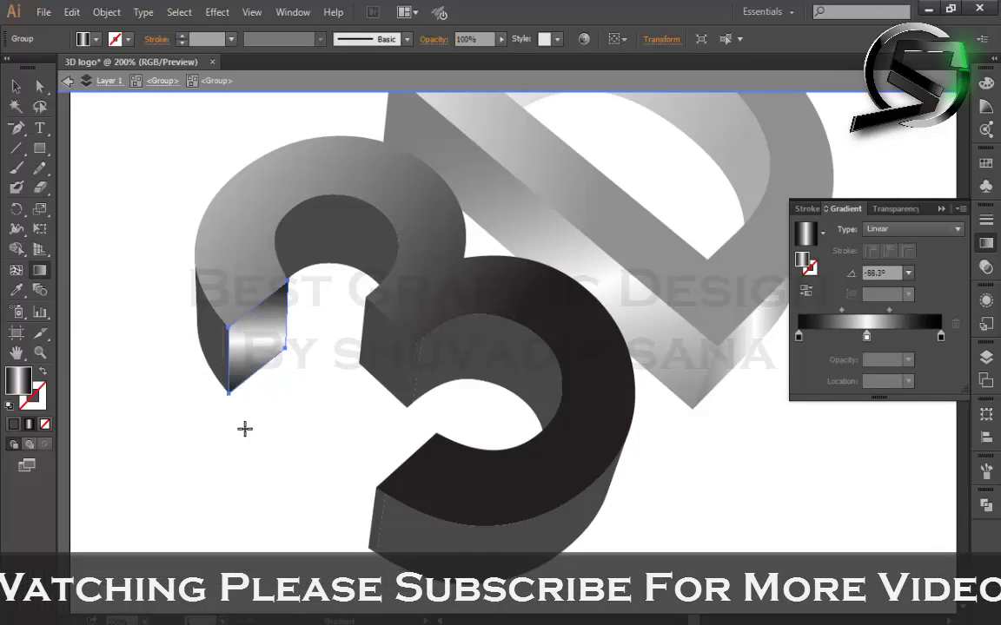
key("v")
left_click(308, 451)
Step: Give the 3's inner hole face a light grey gradient at about -90.4°
left_click(369, 206)
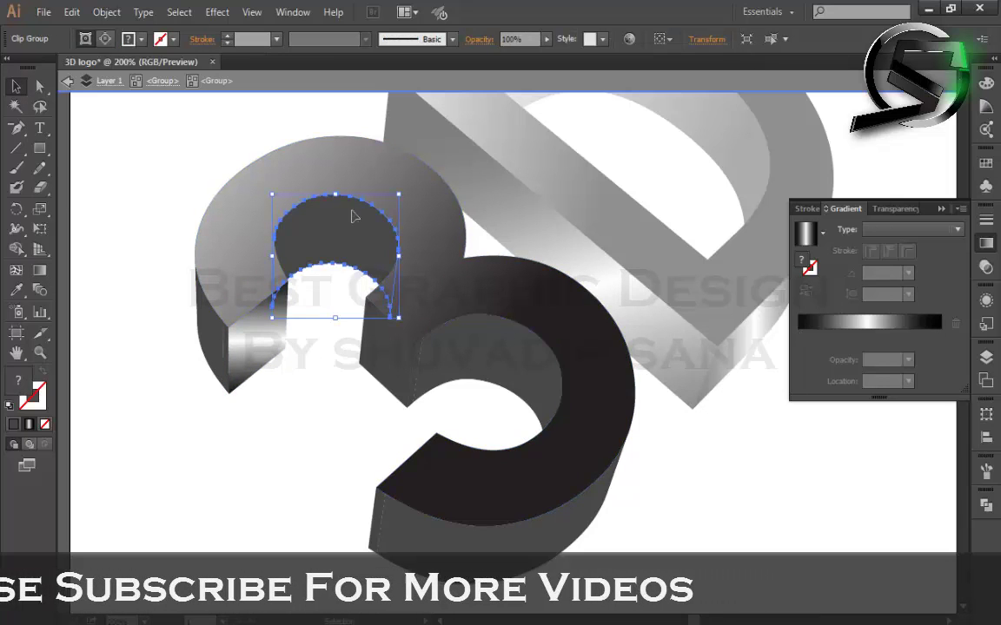
left_click(17, 290)
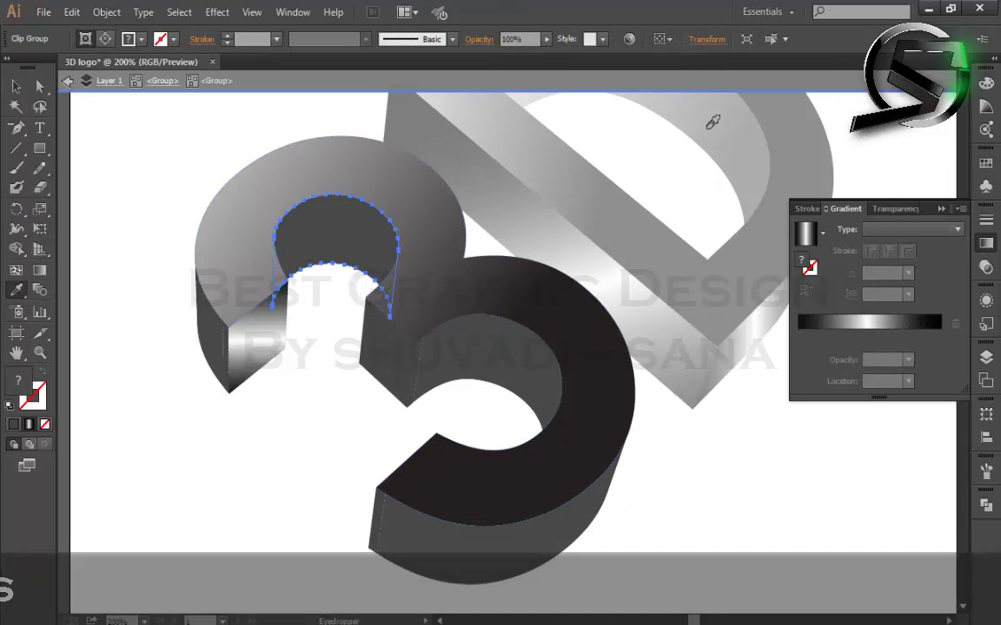
left_click(707, 122)
left_click(39, 271)
left_click_drag(332, 121, 318, 307)
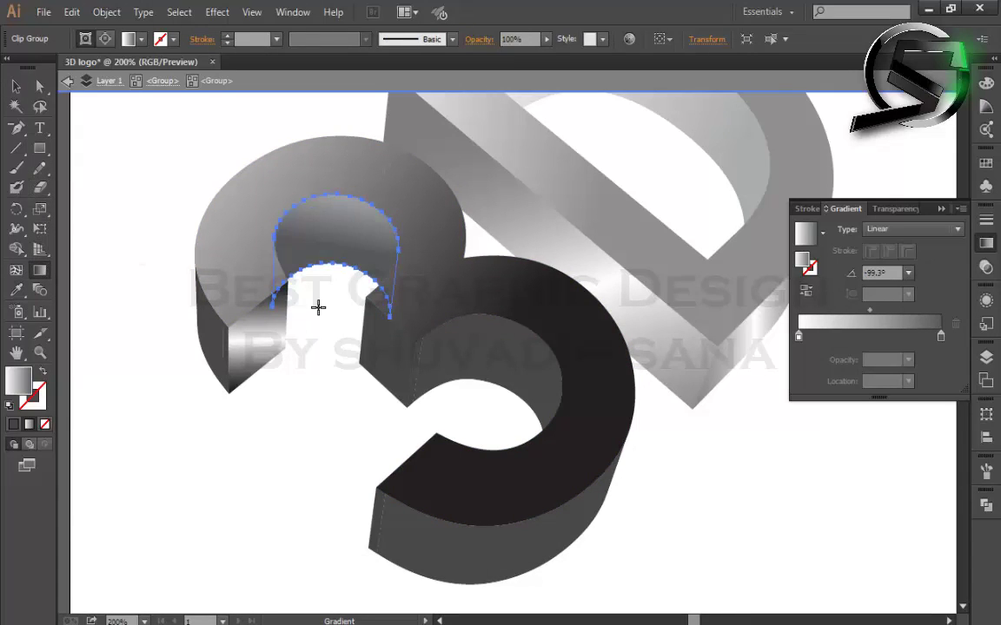
mouse_move(337, 196)
left_mouse_down()
mouse_move(342, 314)
mouse_move(336, 178)
mouse_move(306, 353)
left_mouse_up()
Step: Select the light 3's left end face and sample the lighter gradient from the 3's top
left_click(18, 88)
left_click(351, 481)
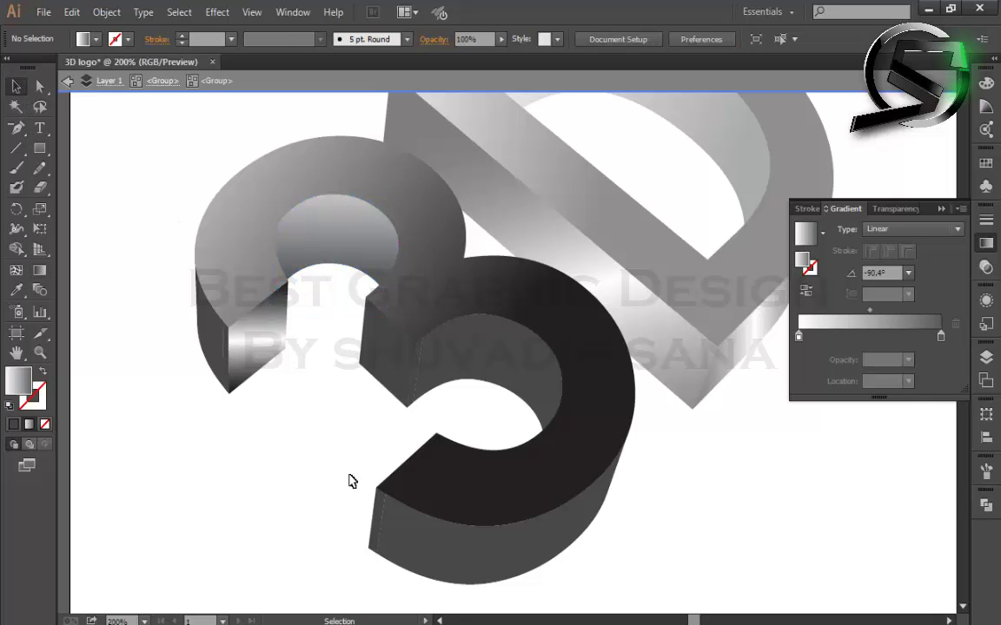
left_click(211, 331)
scroll(217, 330, "up", 3)
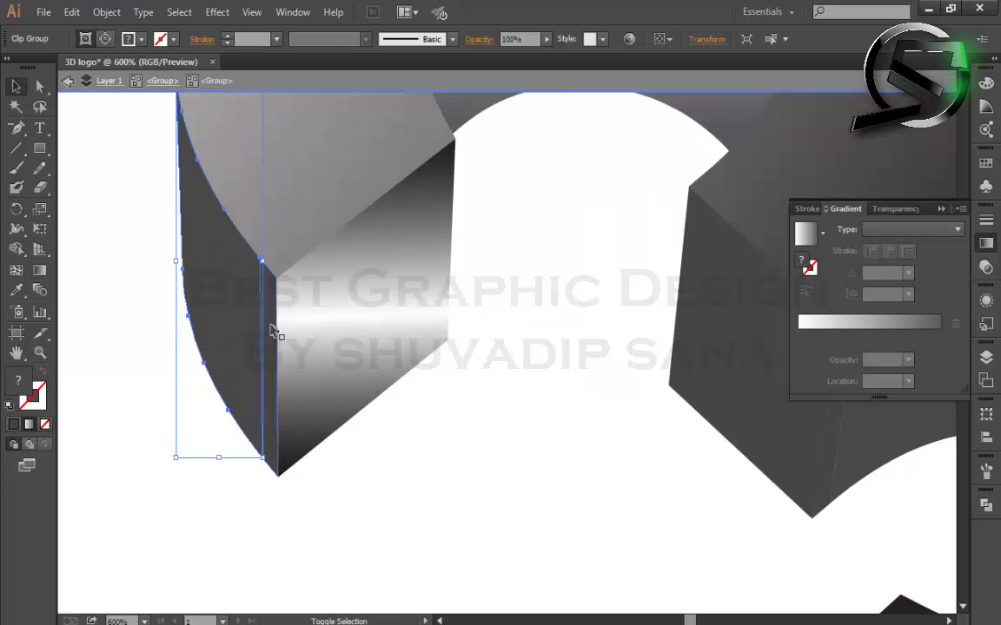
scroll(261, 330, "down", 2)
scroll(174, 365, "down", 1)
left_click(987, 515)
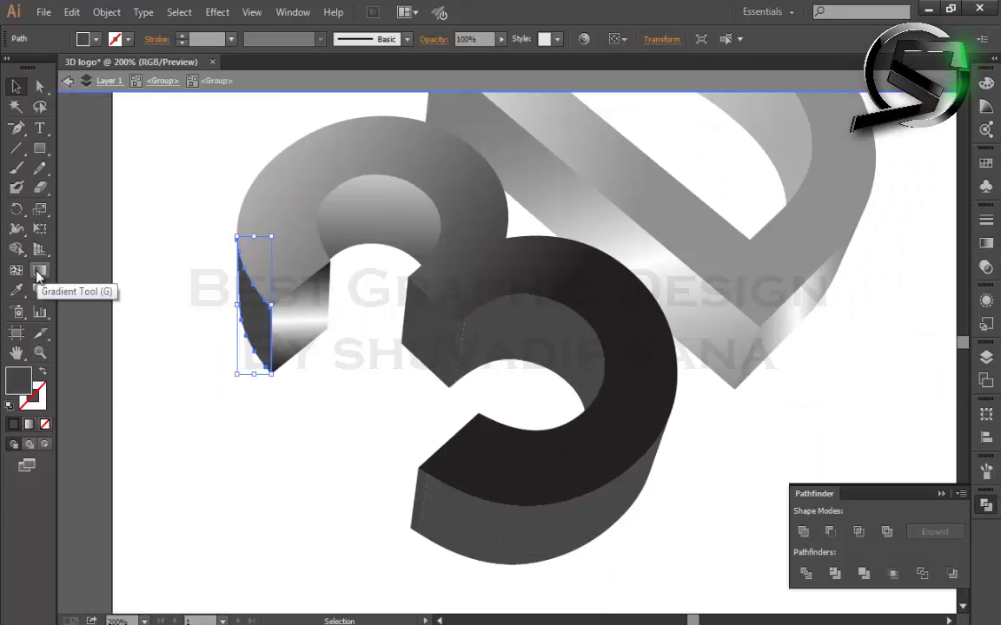
left_click(39, 271)
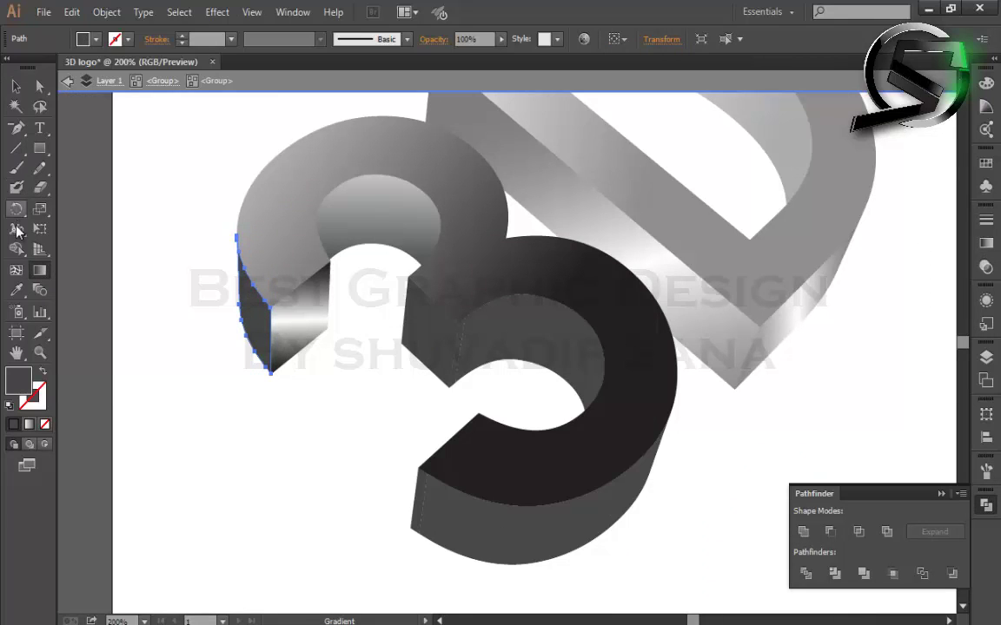
left_click(15, 290)
left_click(291, 312)
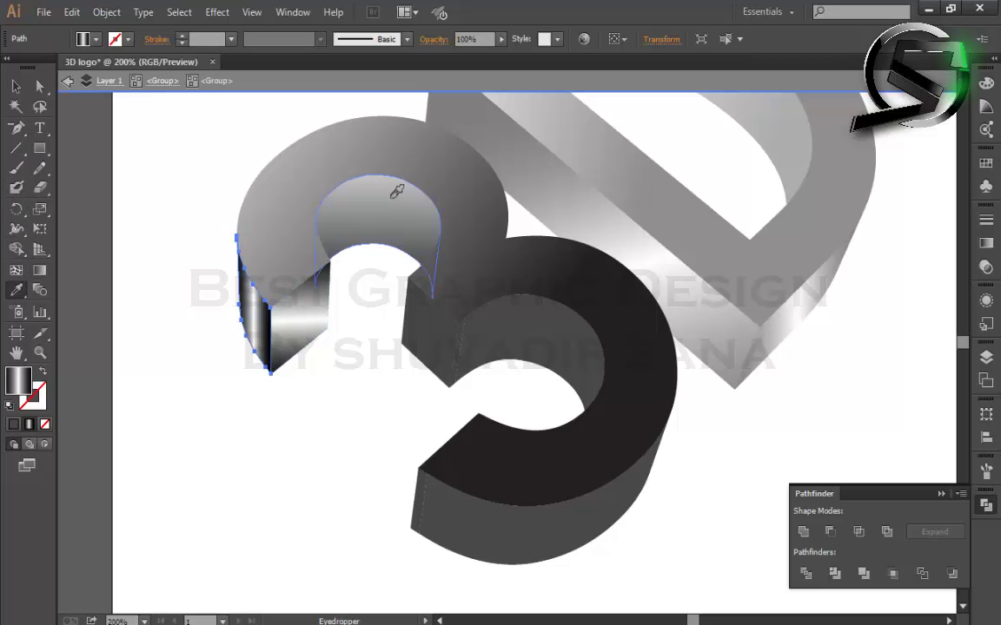
left_click(356, 174)
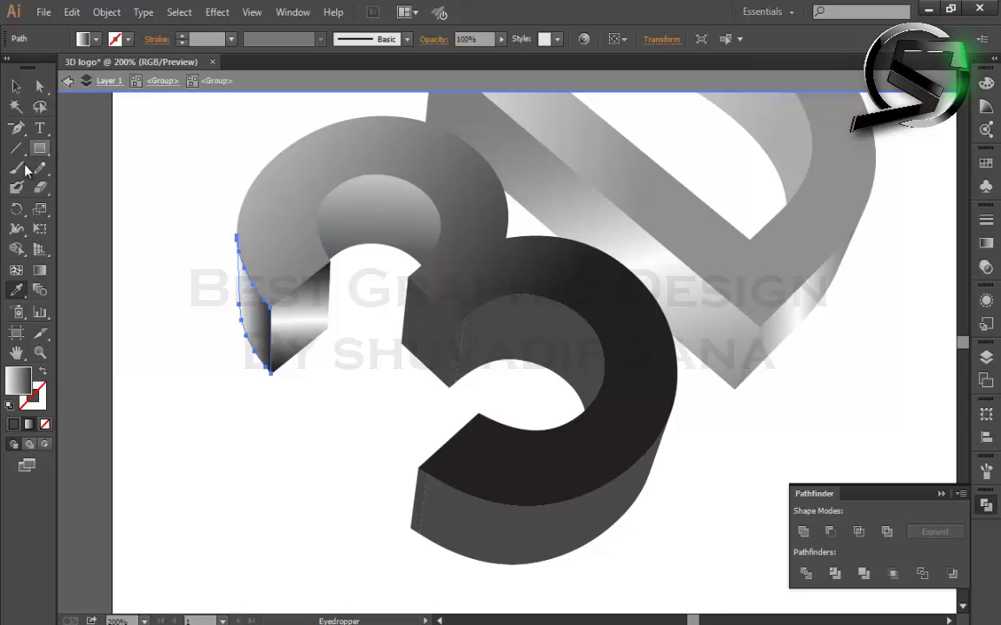
Step: Run the left end face's gradient diagonally across it
left_click(39, 270)
left_click_drag(196, 232, 268, 318)
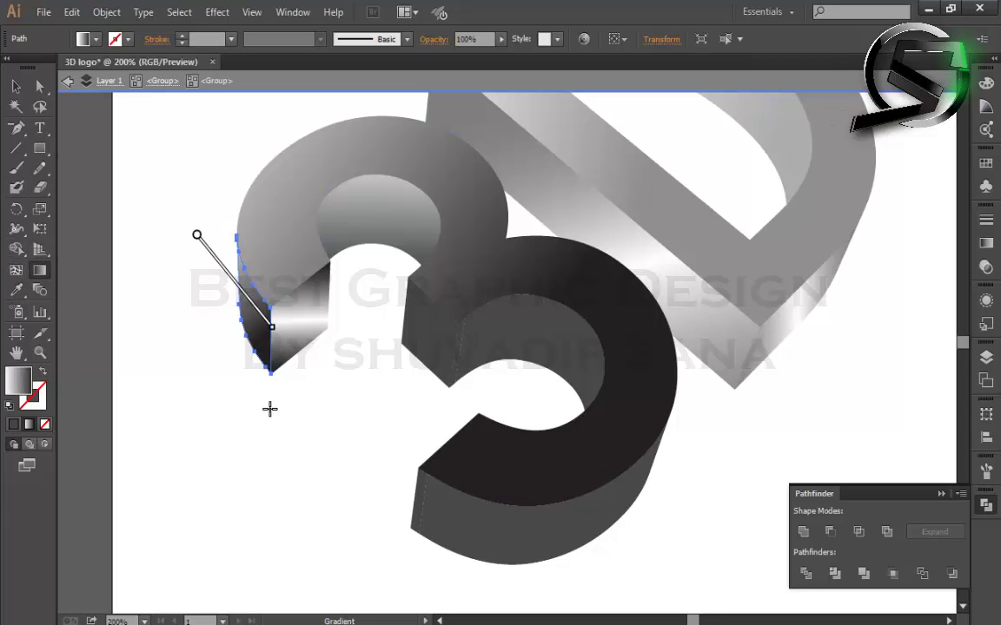
left_click_drag(276, 407, 244, 265)
left_click(16, 87)
left_click(280, 506)
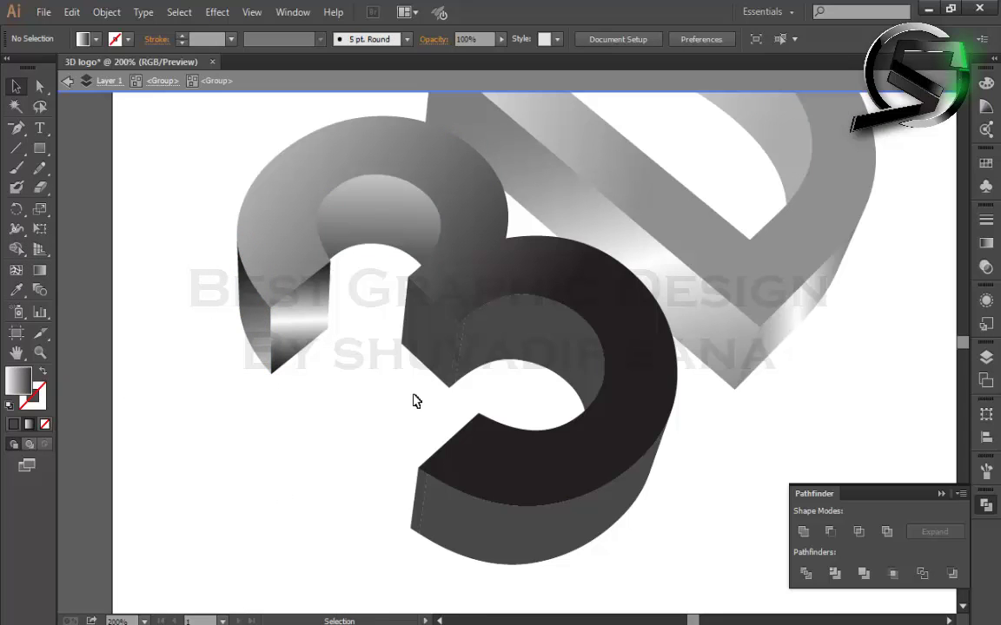
left_click(405, 349)
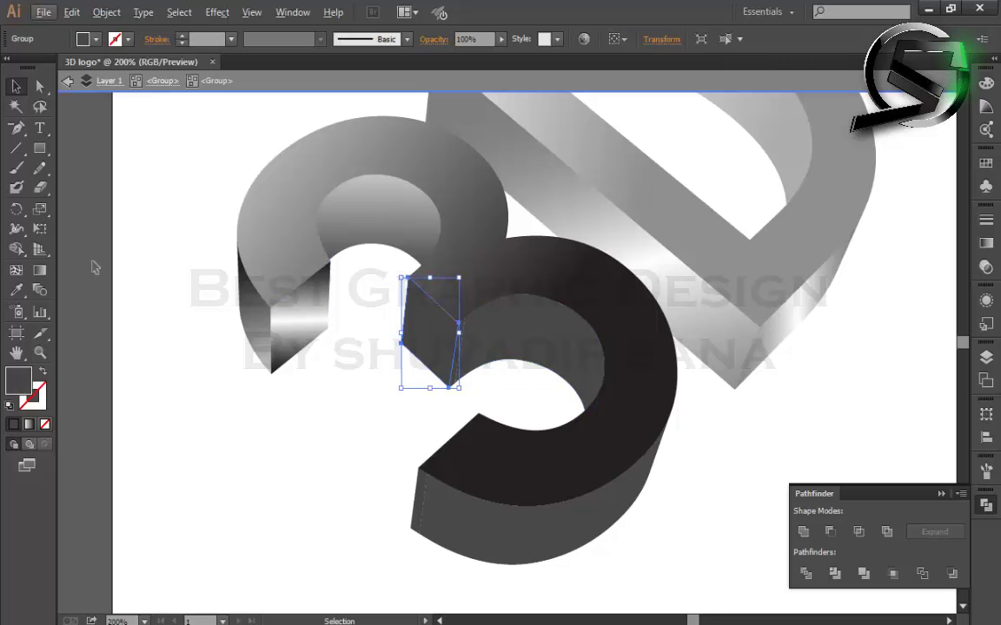
Step: Copy the grey gradient from the 3's inner top onto the dark 3's small end face
left_click(15, 291)
left_click(377, 202)
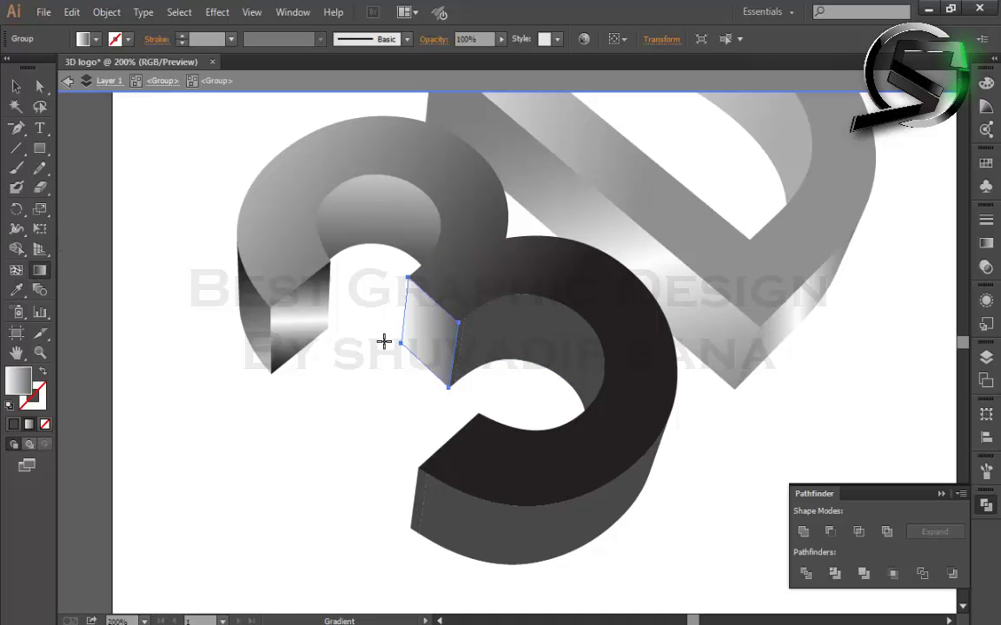
left_click(16, 86)
left_click(293, 426)
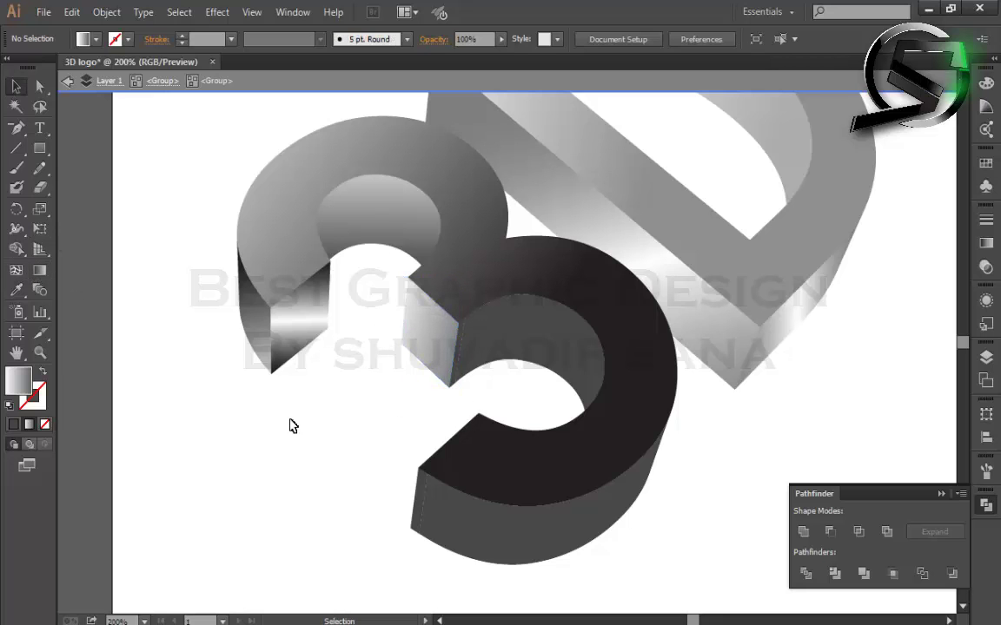
Step: Copy the light 3's gradient onto the dark 3's inner curved face
left_click(536, 321)
scroll(496, 364, "up", 2)
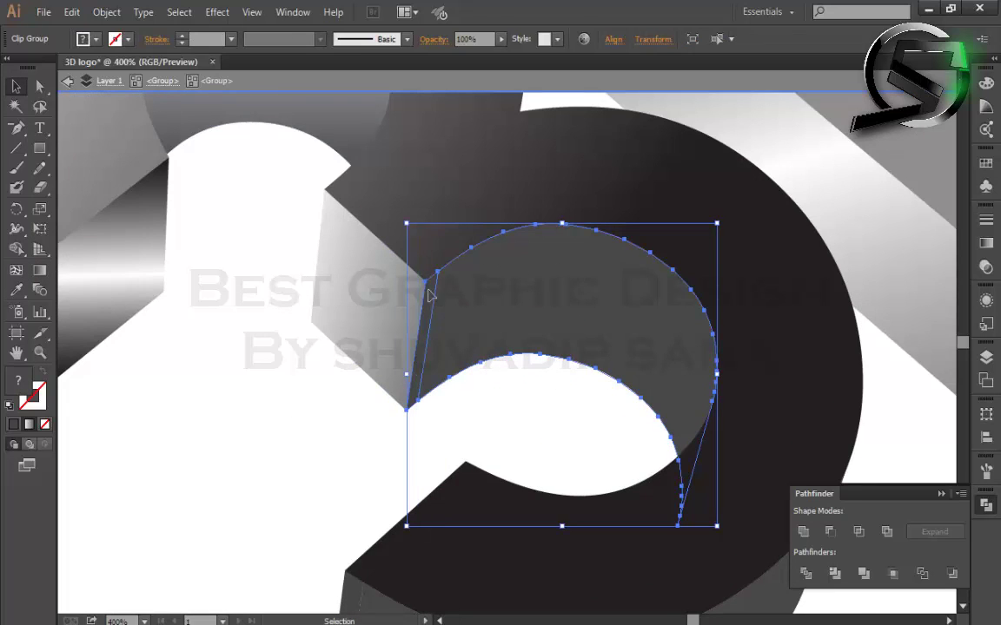
scroll(427, 287, "down", 3)
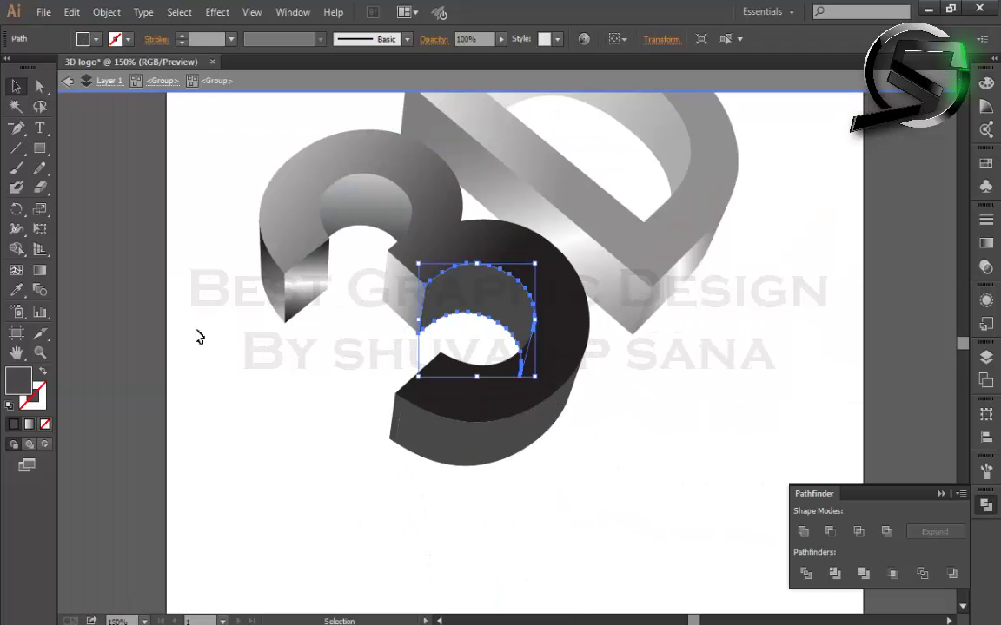
left_click(39, 269)
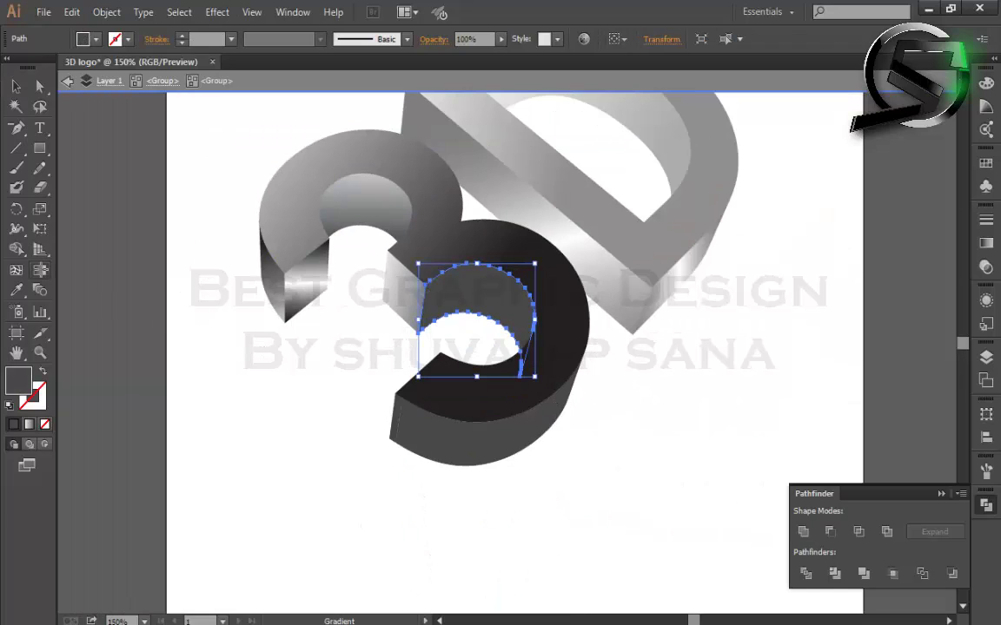
left_click(15, 289)
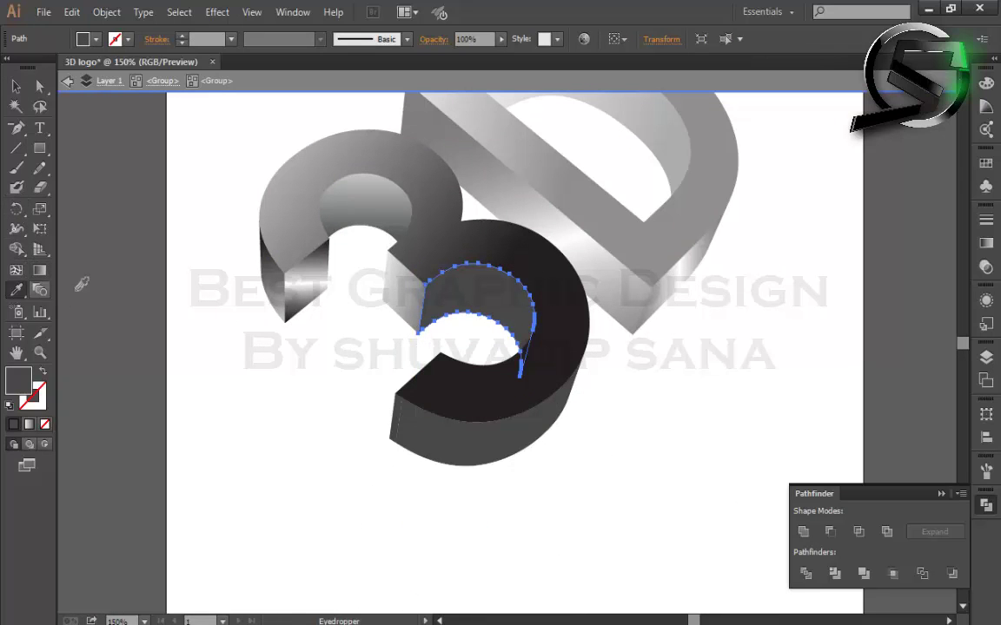
left_click(265, 258)
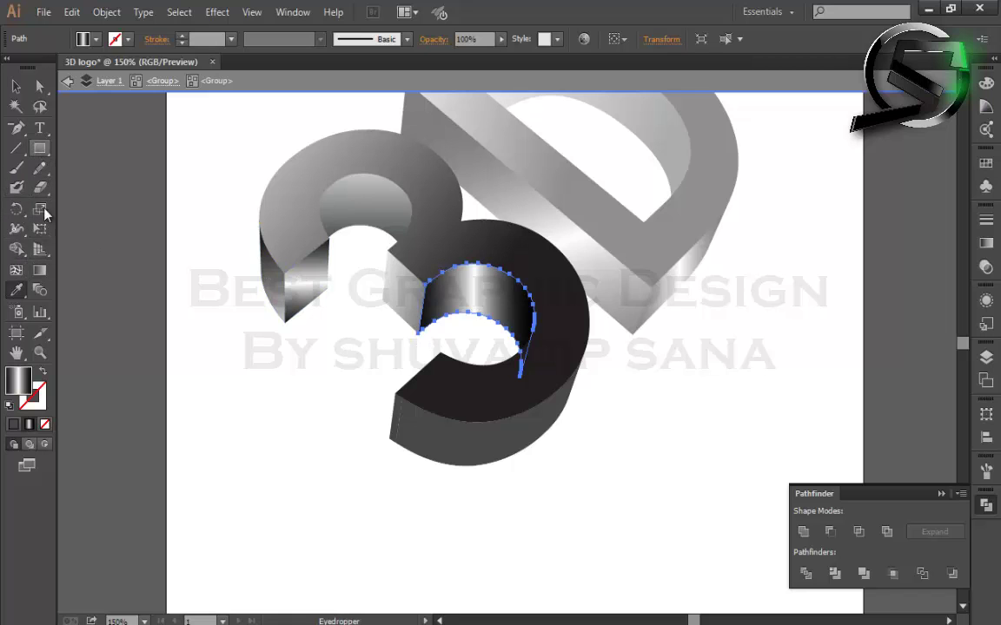
left_click(39, 269)
Step: Redraw the inner face gradient rightward so it fades from light grey to black
left_click_drag(443, 351, 573, 286)
left_click_drag(389, 378, 556, 282)
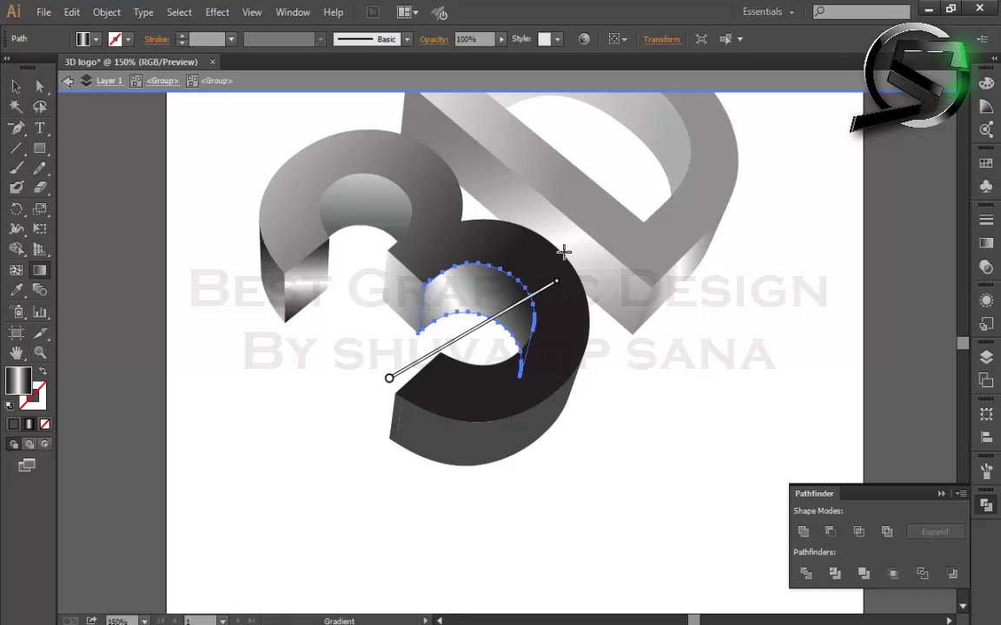
left_click_drag(446, 341, 576, 285)
mouse_move(415, 351)
left_mouse_down()
mouse_move(538, 263)
mouse_move(520, 402)
left_mouse_up()
left_click_drag(470, 267, 487, 406)
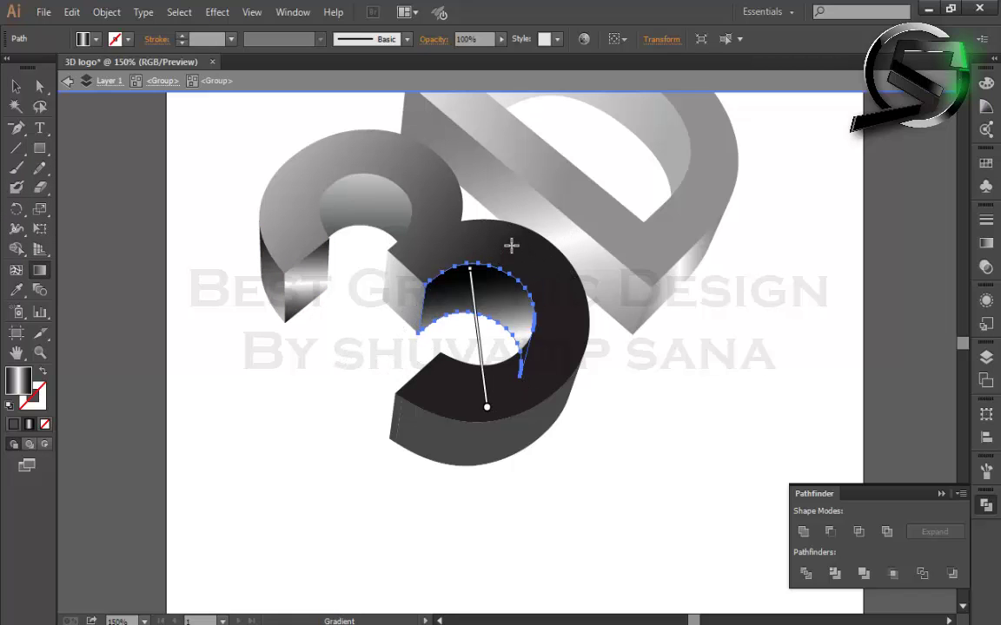
mouse_move(487, 201)
left_mouse_down()
mouse_move(465, 346)
mouse_move(488, 199)
mouse_move(475, 393)
left_mouse_up()
mouse_move(525, 236)
left_mouse_down()
mouse_move(505, 231)
mouse_move(464, 365)
left_mouse_up()
mouse_move(529, 257)
left_mouse_down()
mouse_move(469, 337)
mouse_move(540, 252)
left_mouse_up()
left_click_drag(437, 302, 617, 263)
left_click_drag(443, 330, 623, 294)
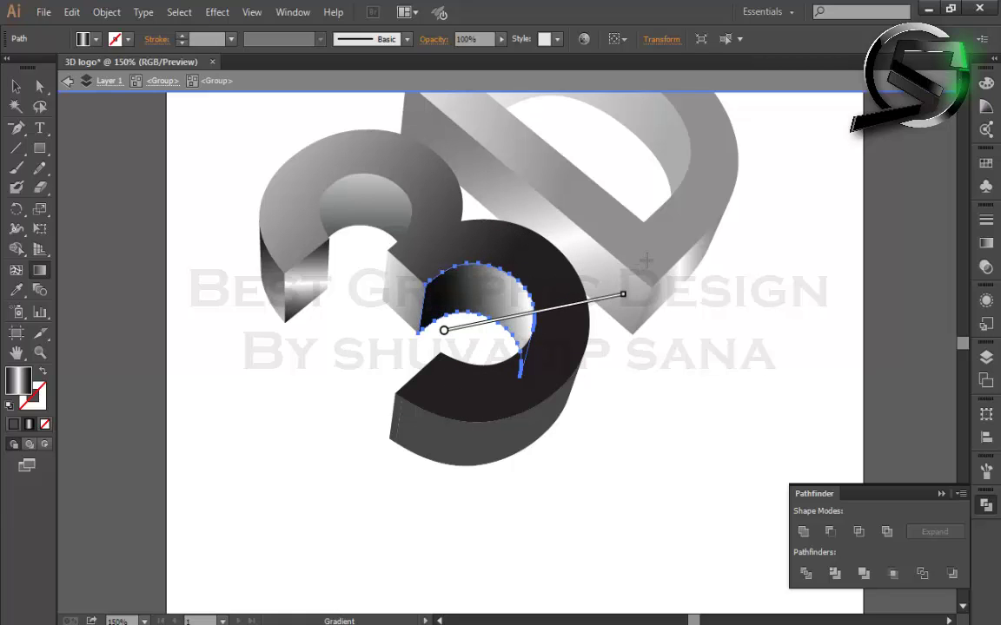
left_click(19, 83)
left_click(266, 527)
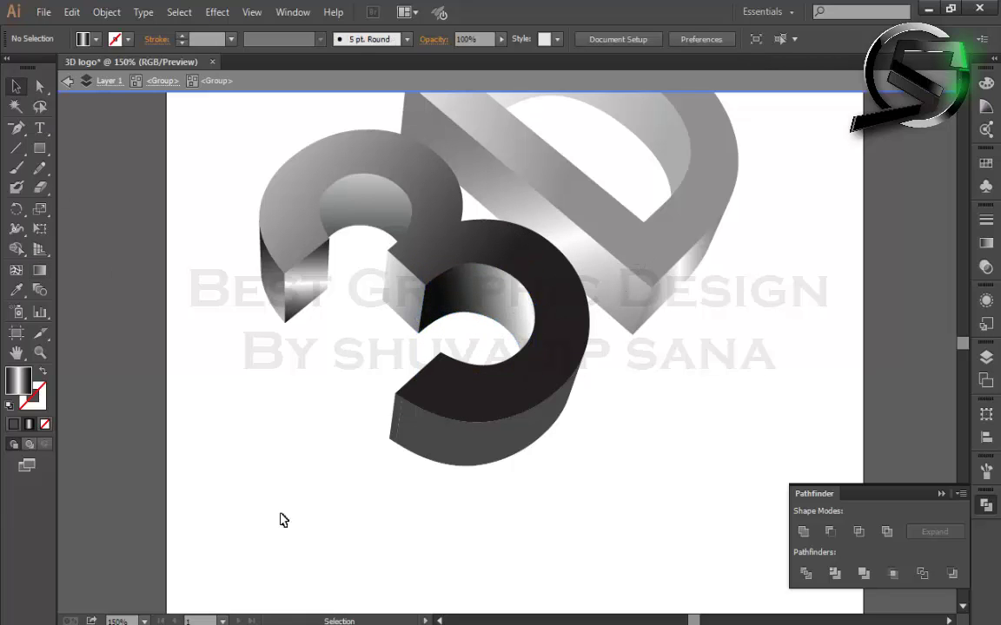
left_click(396, 425)
scroll(396, 426, "up", 3)
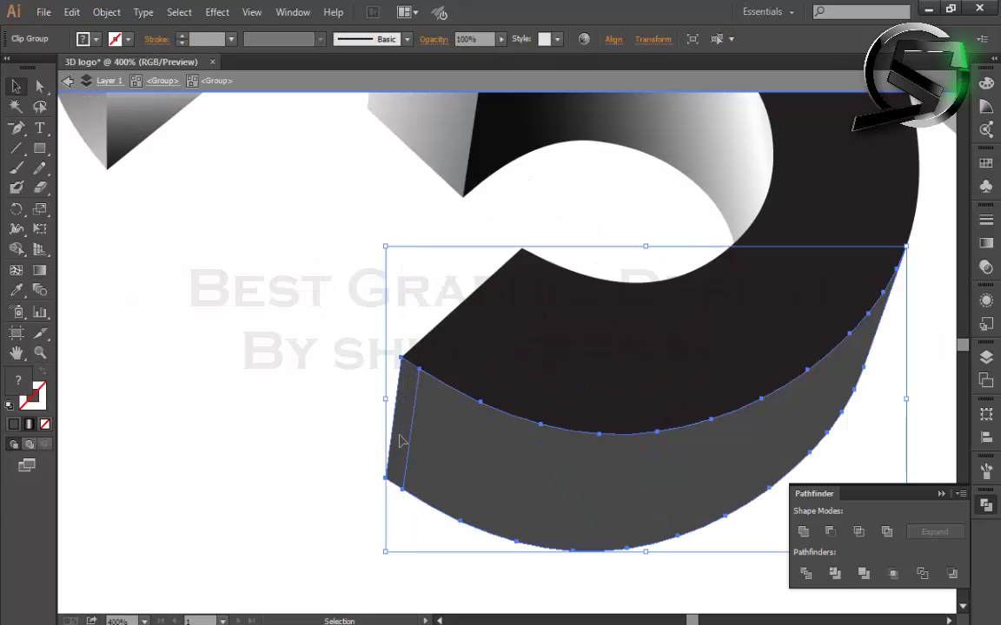
Step: Unite the dark 3's lower side face and run a horizontal white-to-grey gradient across it
left_click(803, 532)
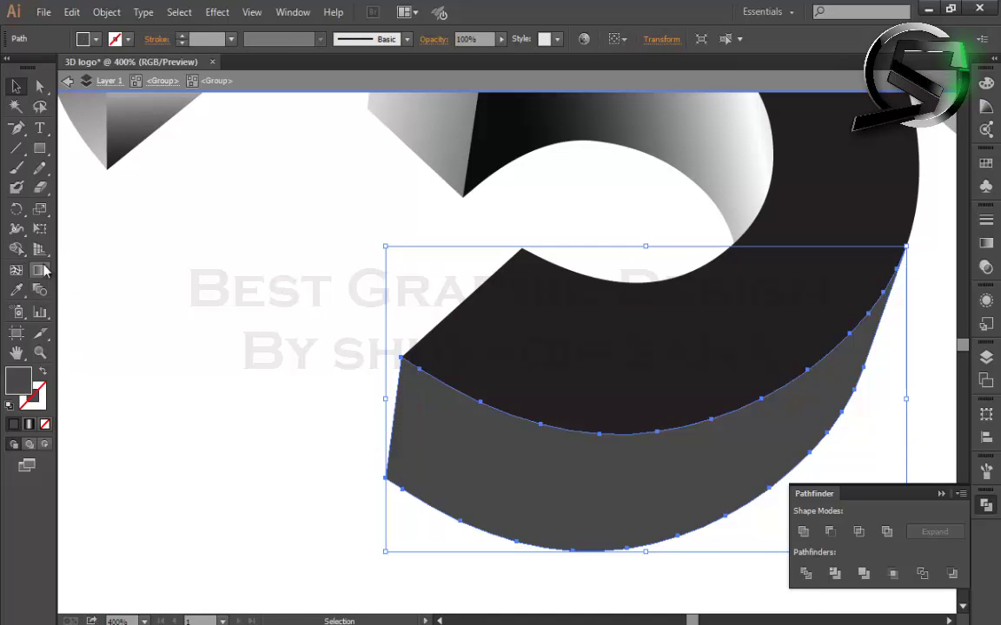
left_click(40, 270)
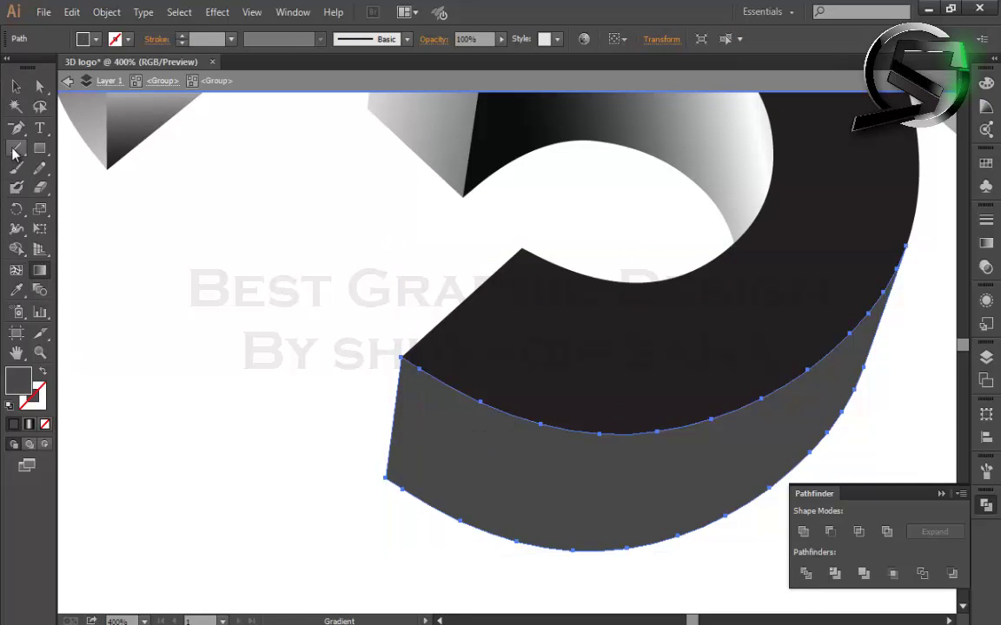
left_click(16, 291)
left_click(581, 347)
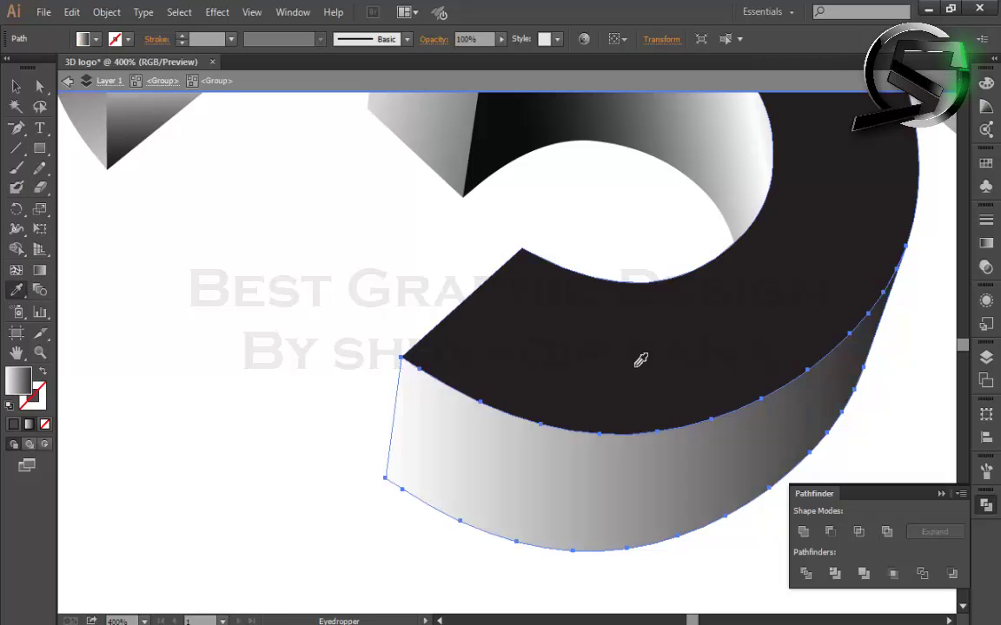
scroll(564, 387, "up", 1)
left_click(40, 270)
left_click_drag(290, 483, 804, 455)
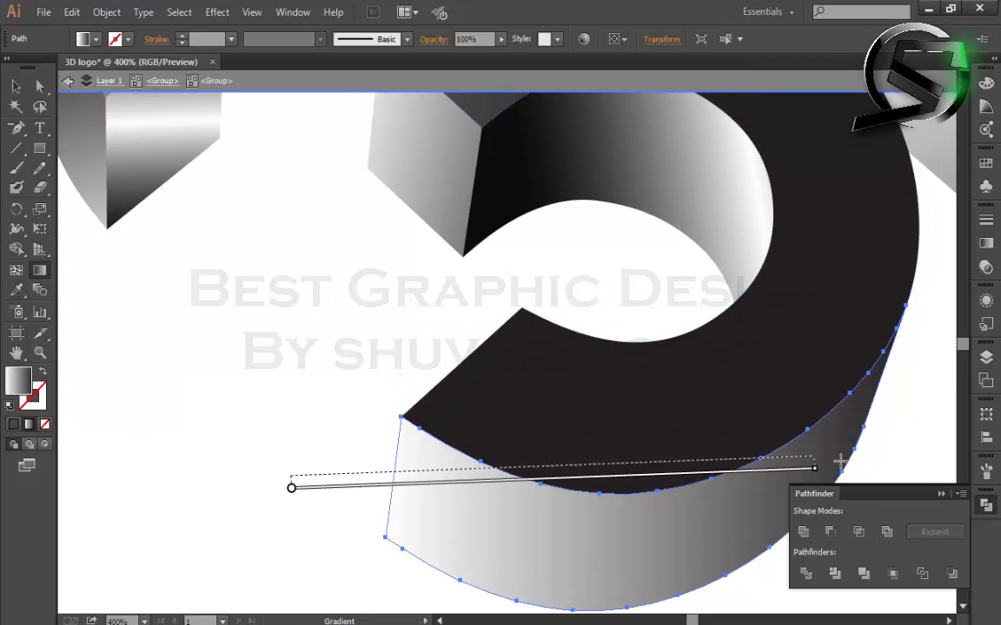
left_click_drag(163, 438, 671, 455)
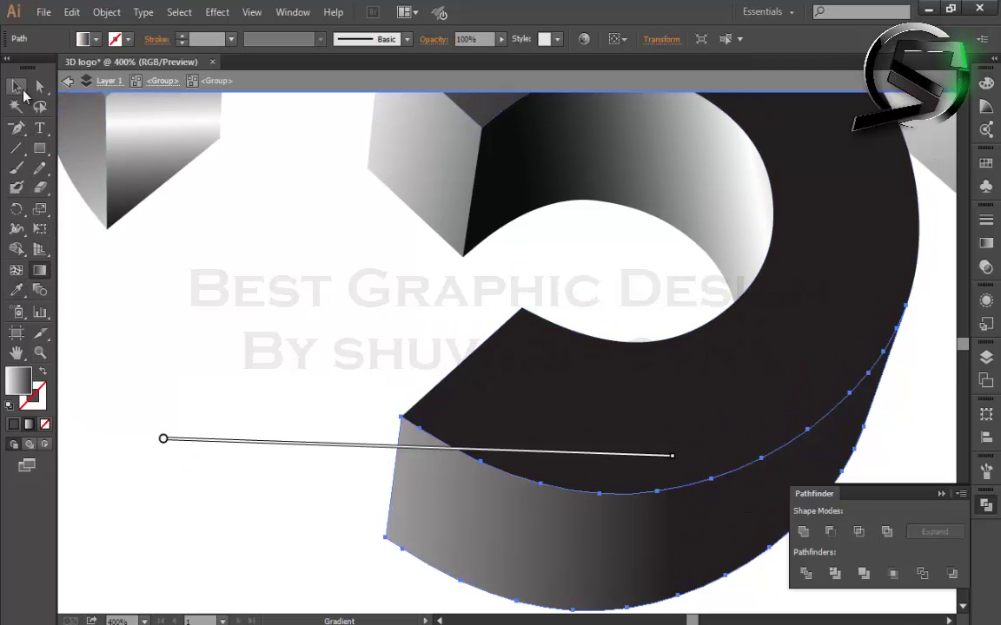
left_click(16, 86)
left_click(291, 407)
key("ctrl+0")
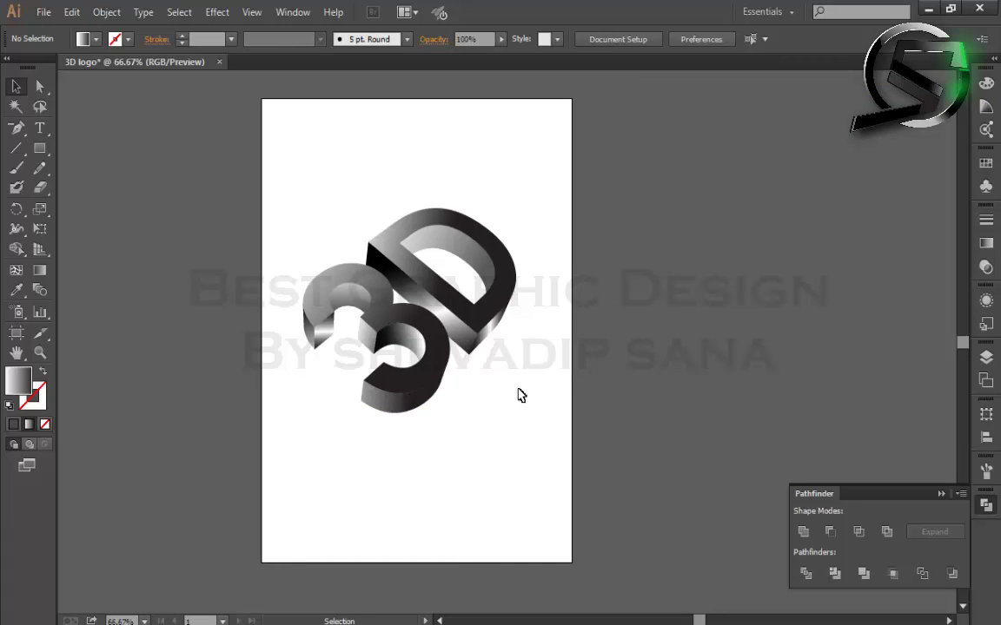
key("ctrl+1")
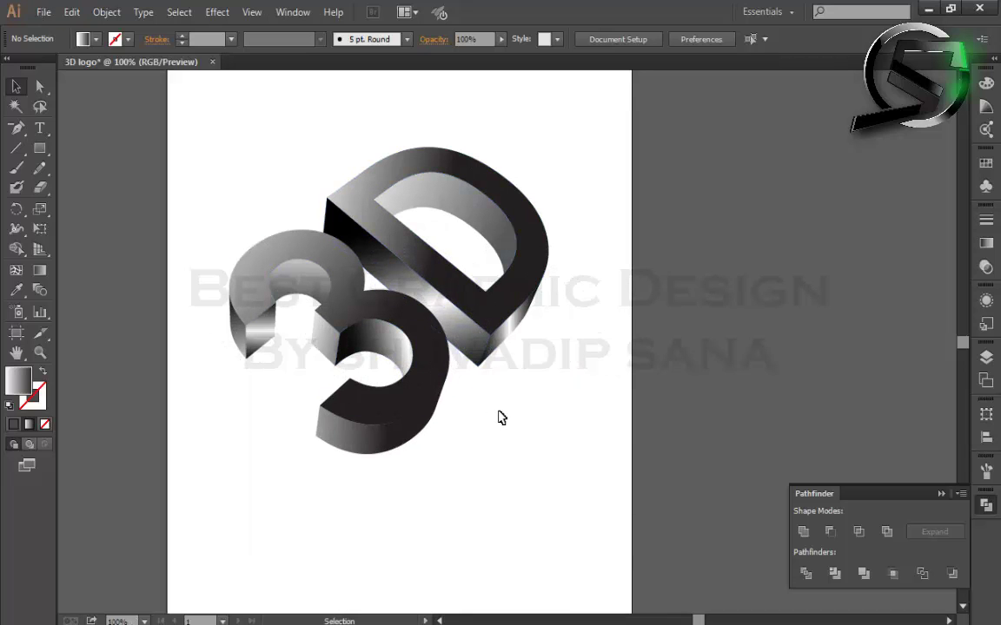
Step: Enter the nested logo group and select the light 3's left end face
scroll(292, 331, "up", 2)
double_click(257, 340)
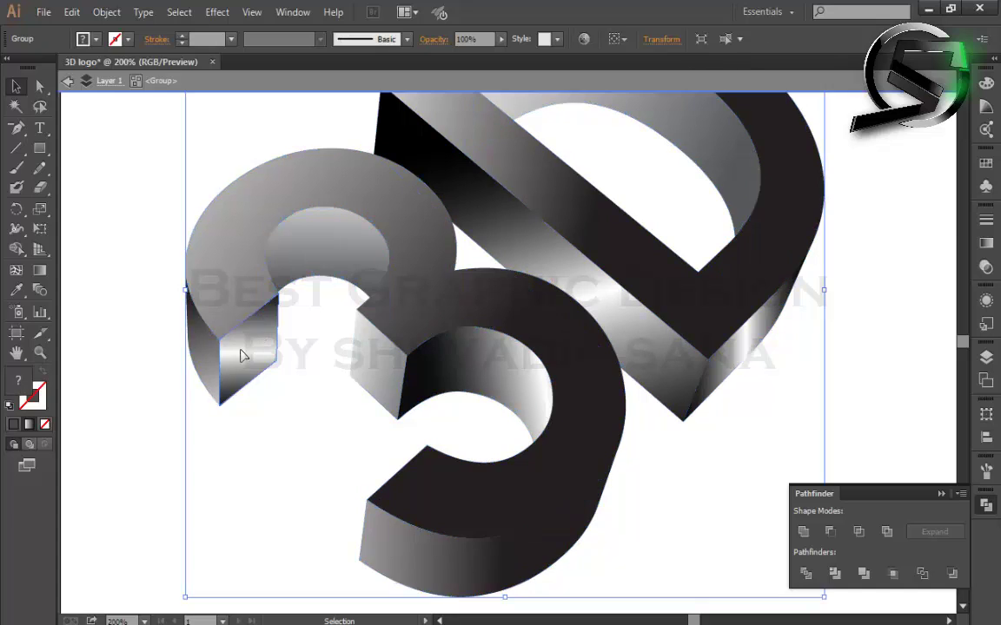
double_click(243, 345)
left_click(243, 345)
scroll(243, 344, "up", 2)
scroll(243, 345, "up", 1)
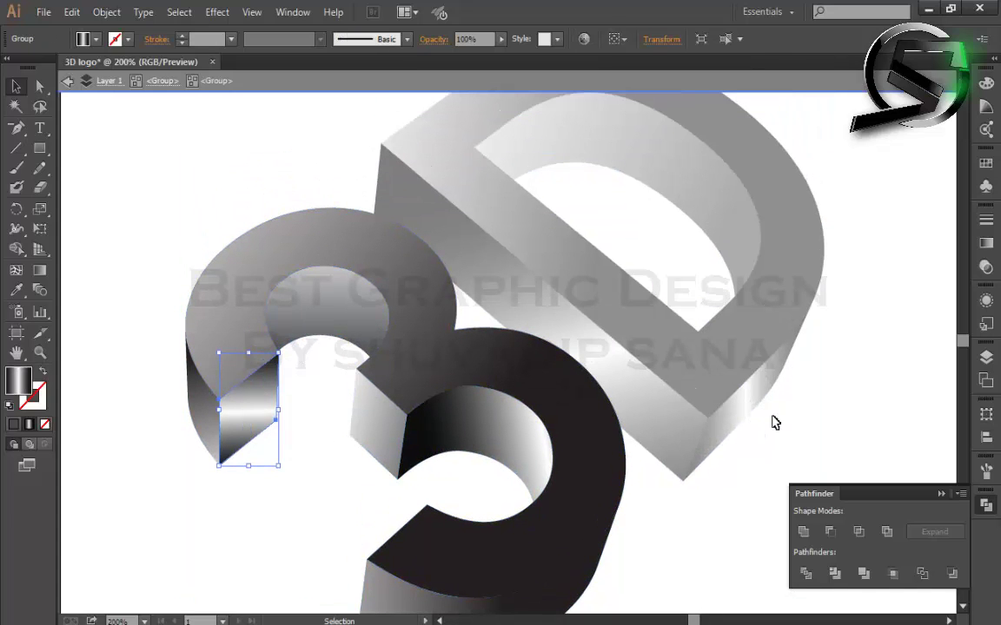
left_click(985, 243)
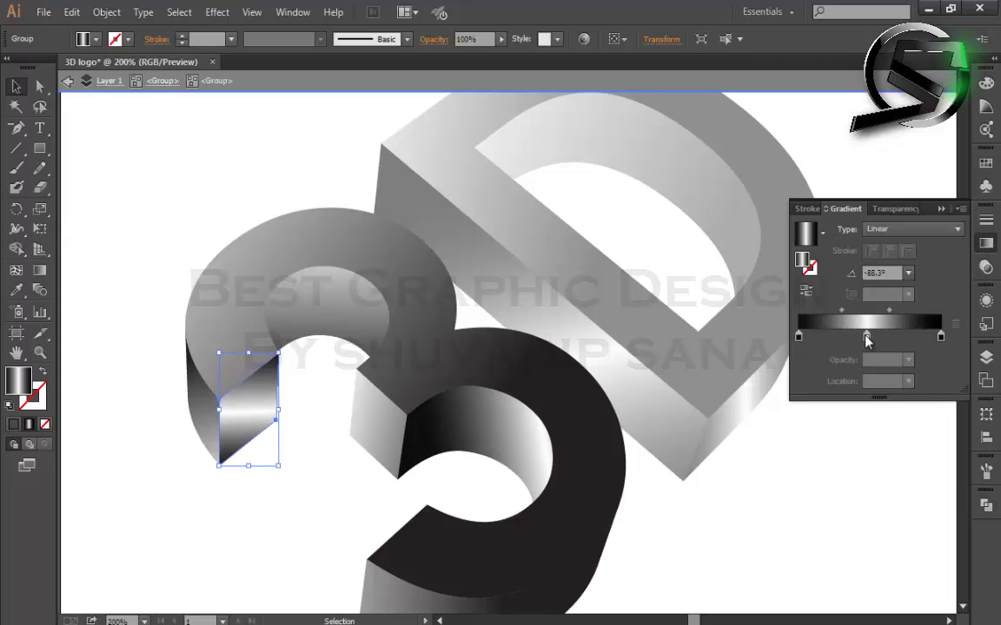
Step: Recolour the face's gradient stops to white and blue 00A5E9, removing the extra stop
double_click(941, 337)
left_click(848, 504)
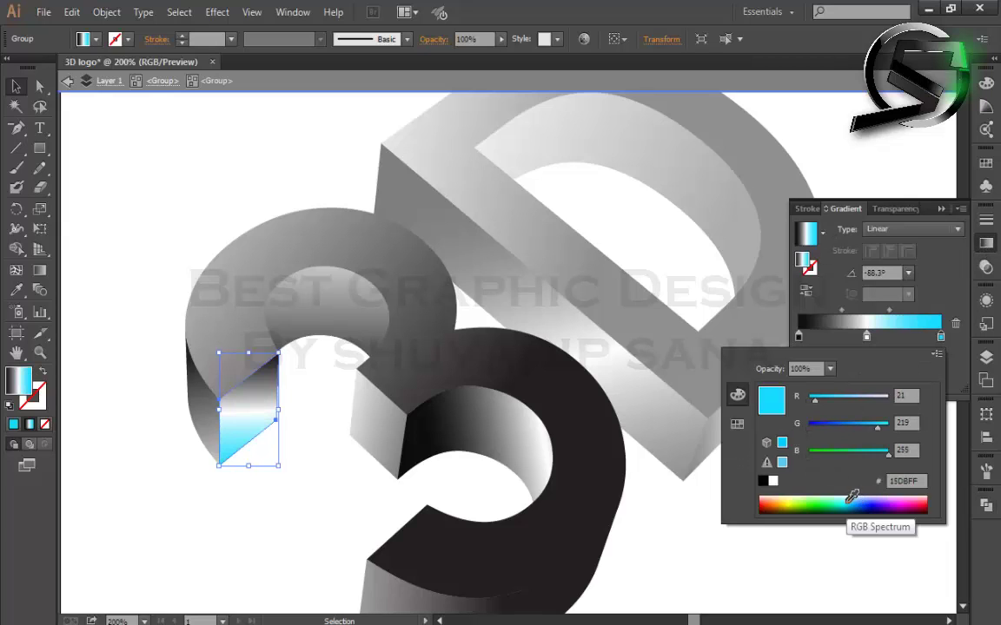
double_click(800, 337)
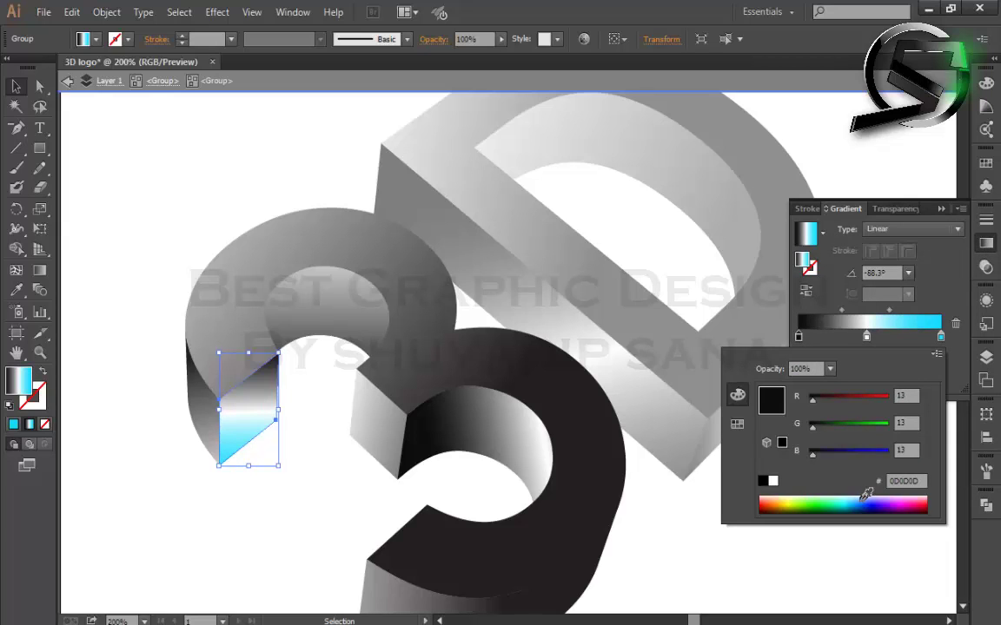
left_click(867, 504)
left_click(864, 514)
left_click(855, 498)
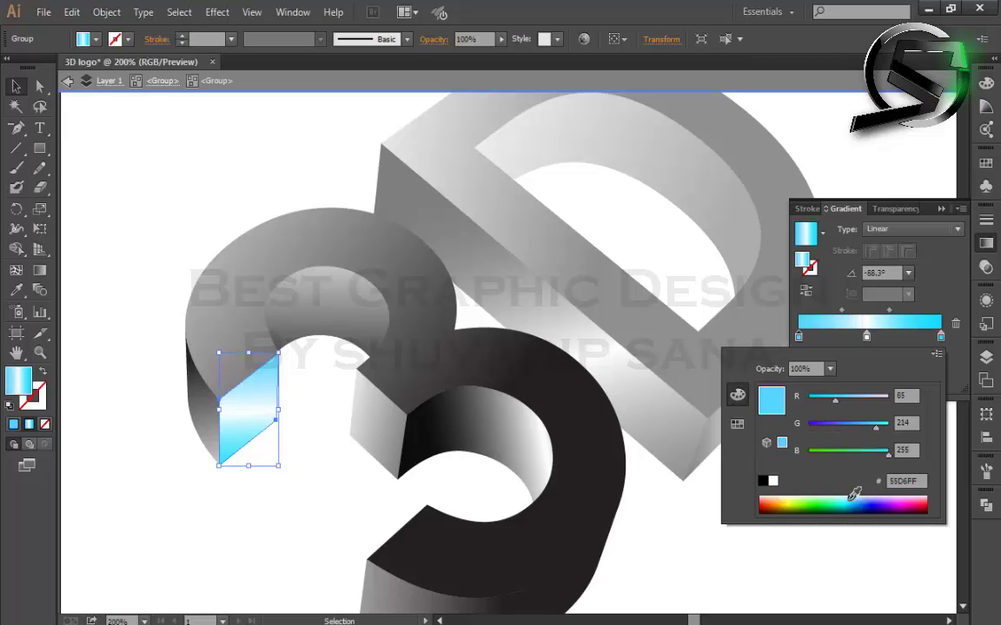
mouse_move(799, 337)
left_mouse_down()
mouse_move(841, 371)
mouse_move(752, 345)
left_mouse_up()
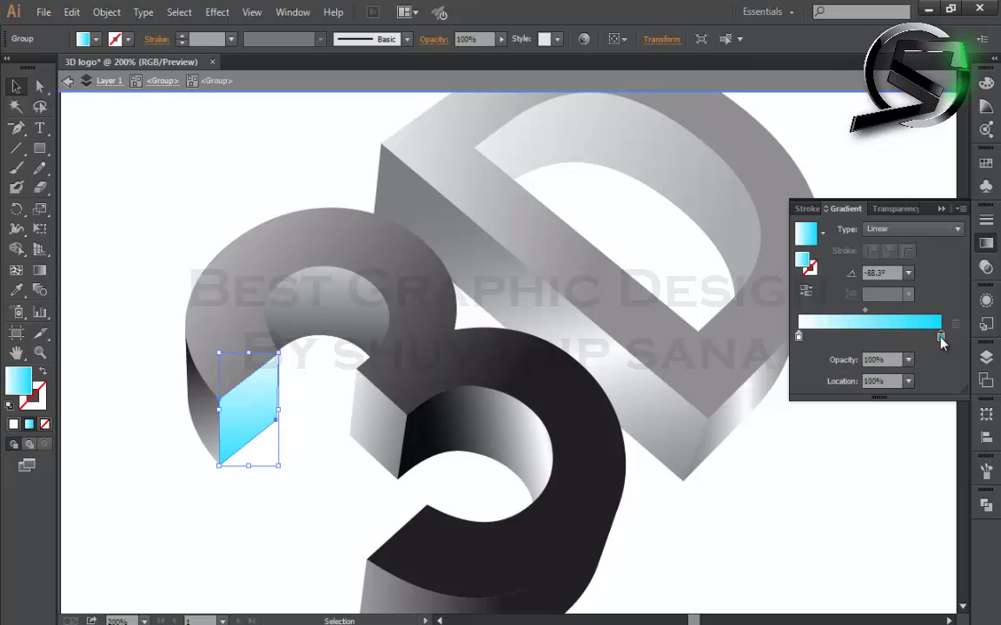
double_click(940, 335)
left_click(851, 509)
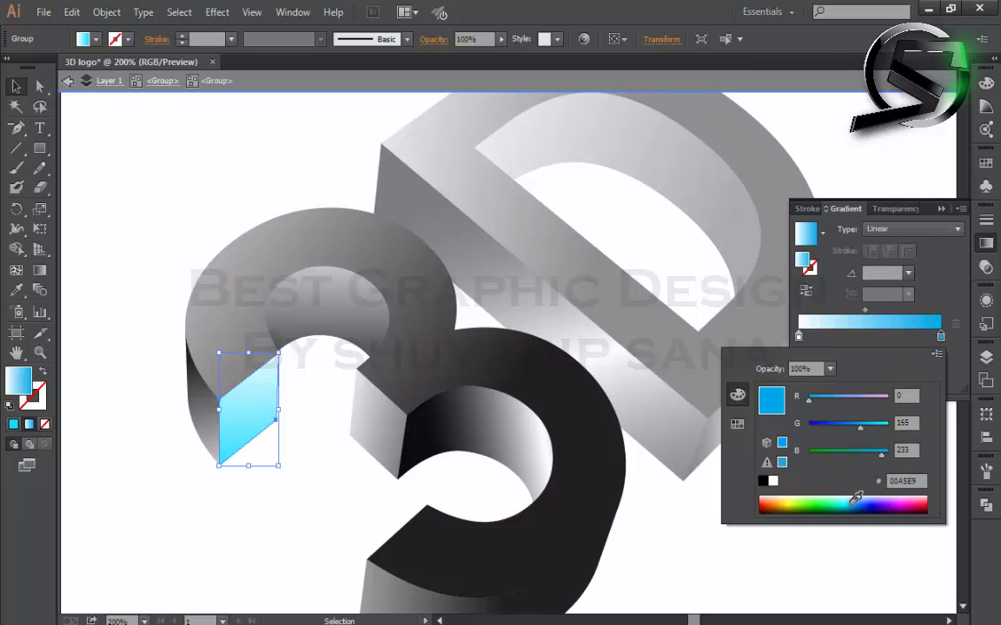
Step: Exit isolation mode and scroll to review the whole logo
double_click(319, 406)
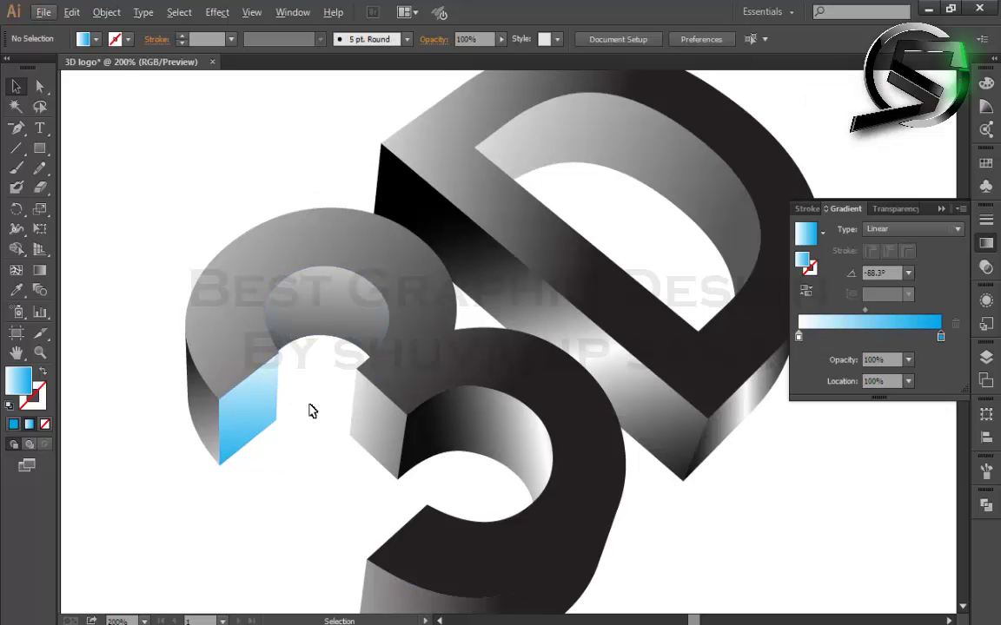
scroll(312, 411, "down", 2)
scroll(287, 391, "down", 1)
scroll(331, 405, "down", 1)
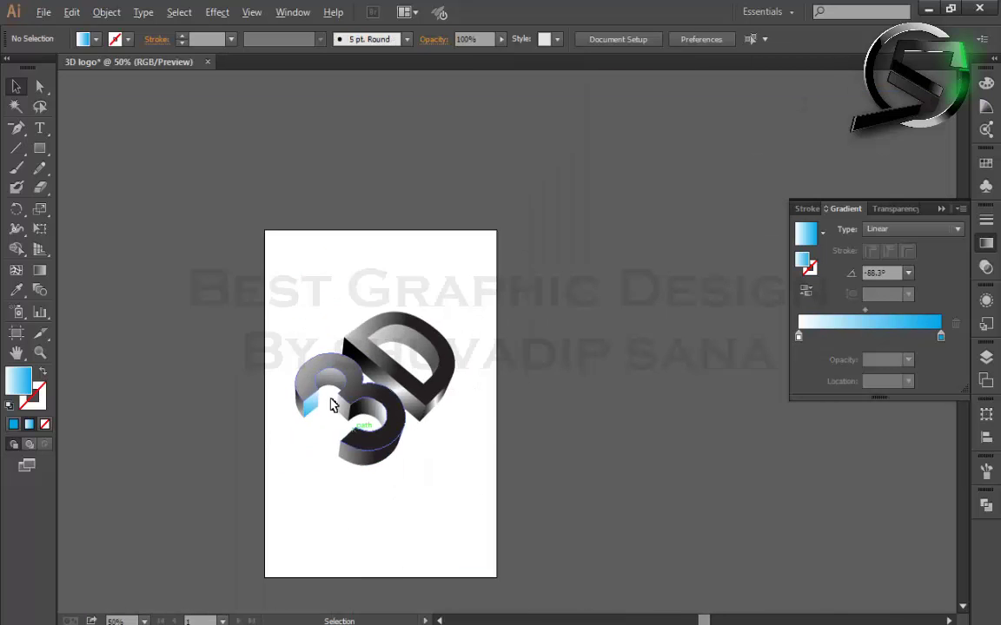
scroll(257, 454, "up", 2)
scroll(226, 433, "up", 1)
Step: Give the 3's left side face the blue gradient, sampled with the Eyedropper
double_click(252, 385)
scroll(252, 385, "up", 2)
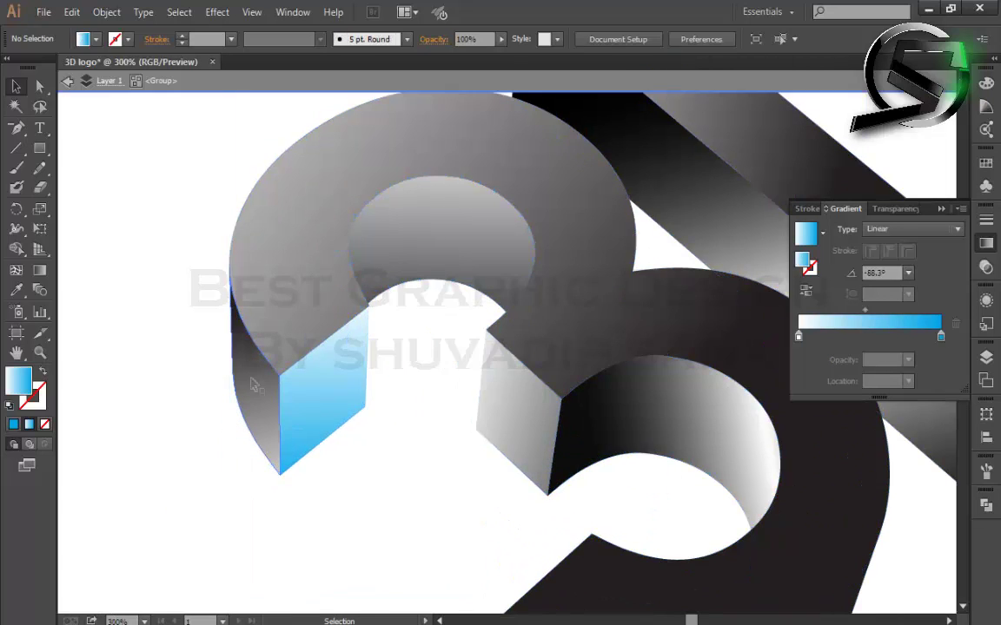
double_click(252, 384)
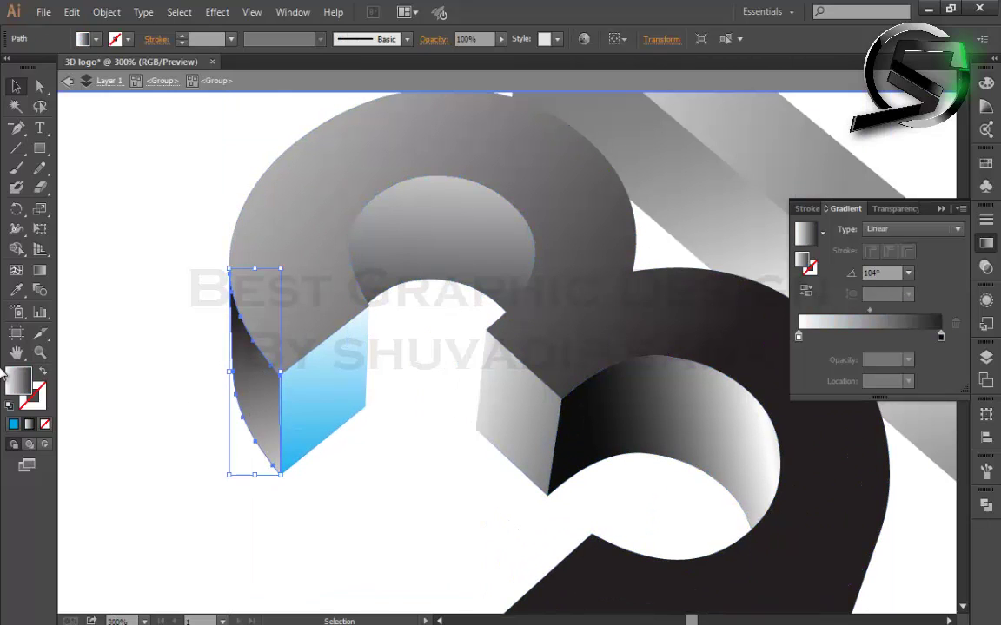
left_click(16, 290)
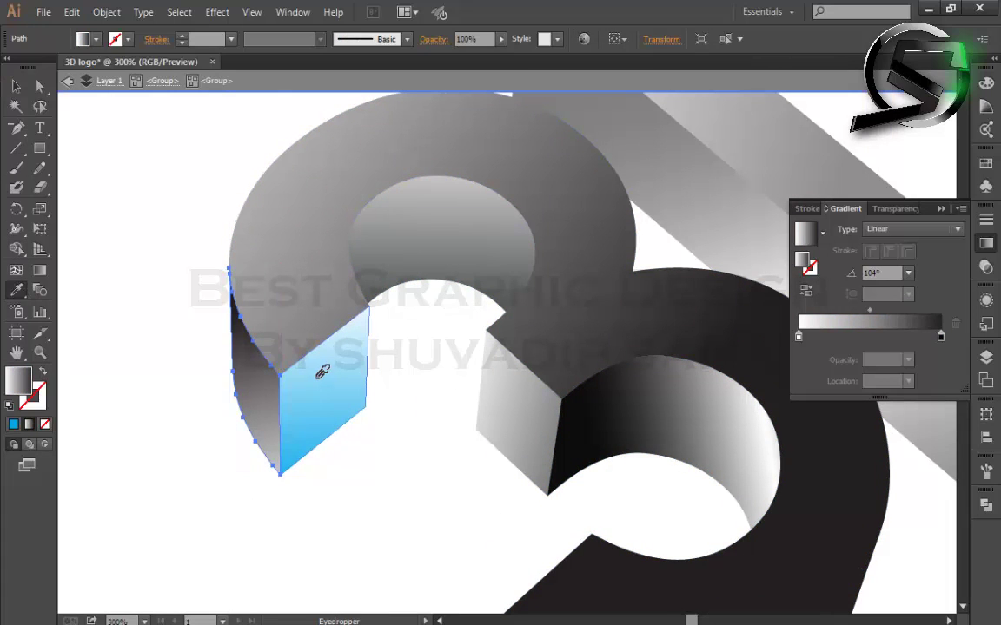
left_click(320, 372)
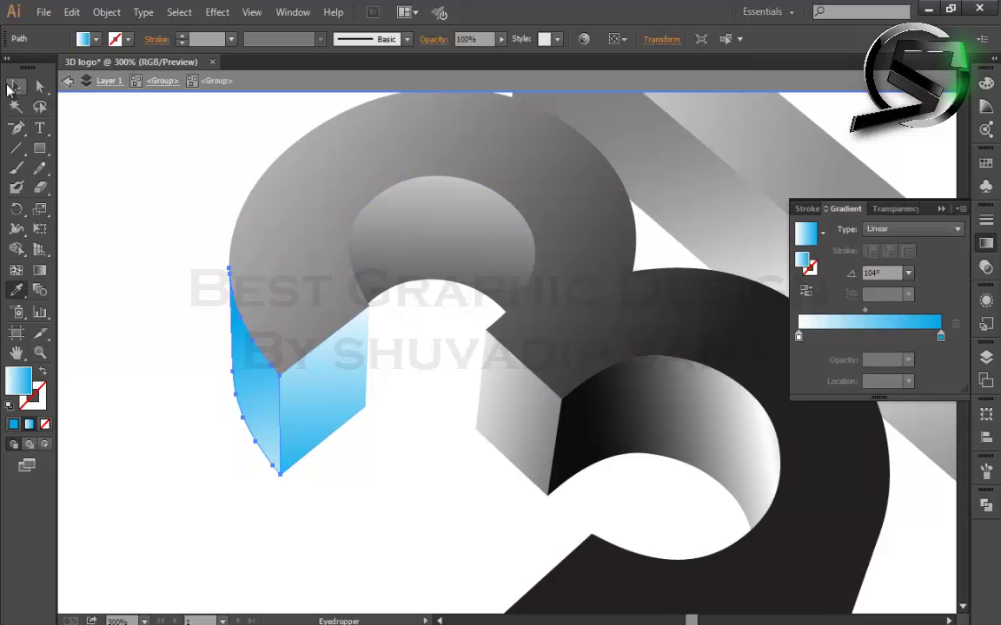
left_click(17, 86)
left_click(187, 471)
key("ctrl+minus")
key("ctrl+minus")
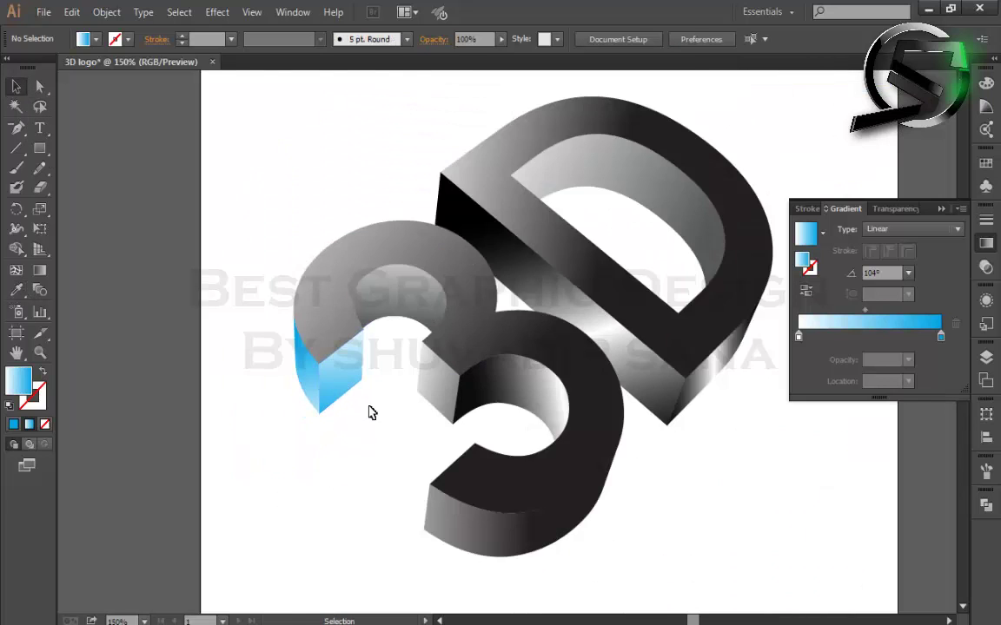
key("ctrl+minus")
key("ctrl+minus")
key("ctrl+plus")
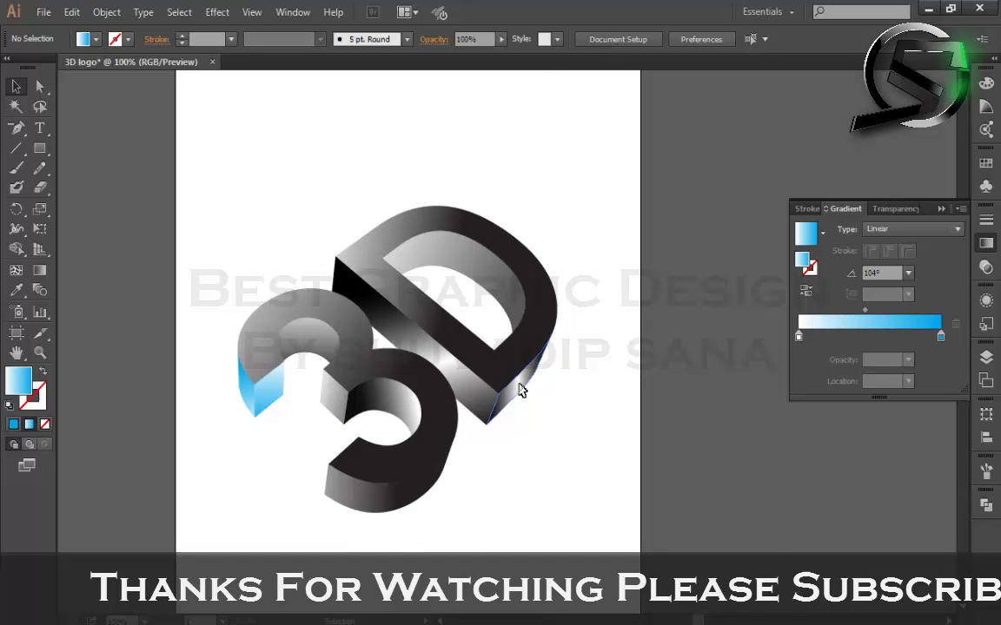
Step: Sample the same white-to-blue gradient onto the D's lower-right side face, angled at 39.9°
double_click(522, 390)
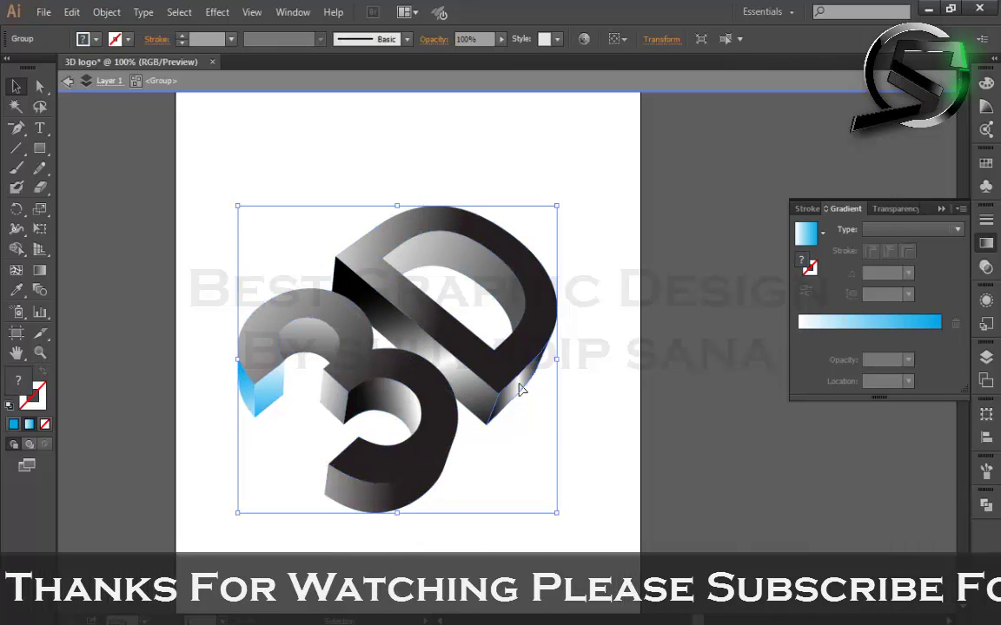
double_click(521, 390)
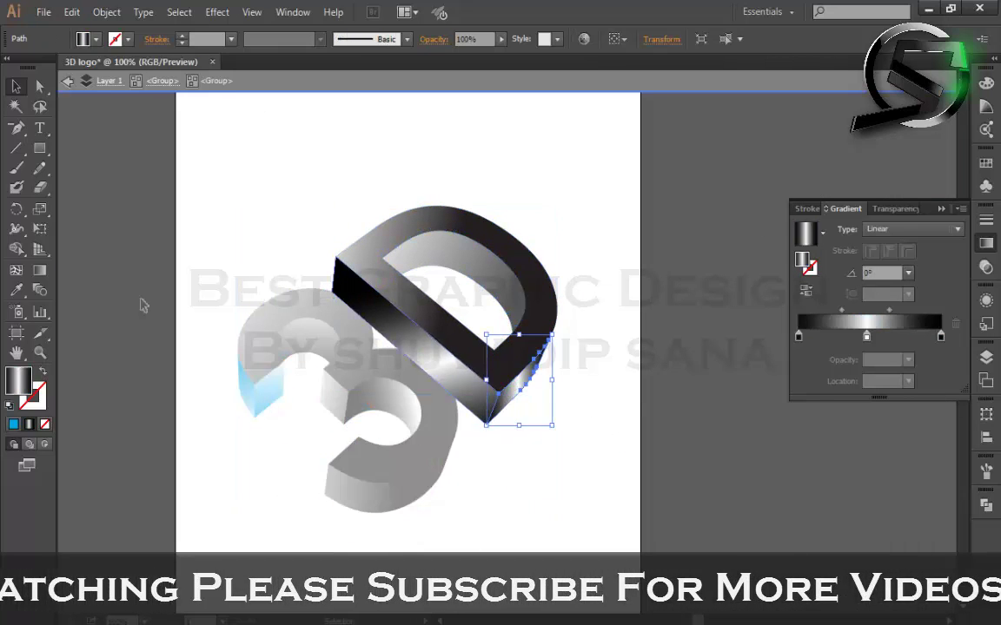
left_click(15, 291)
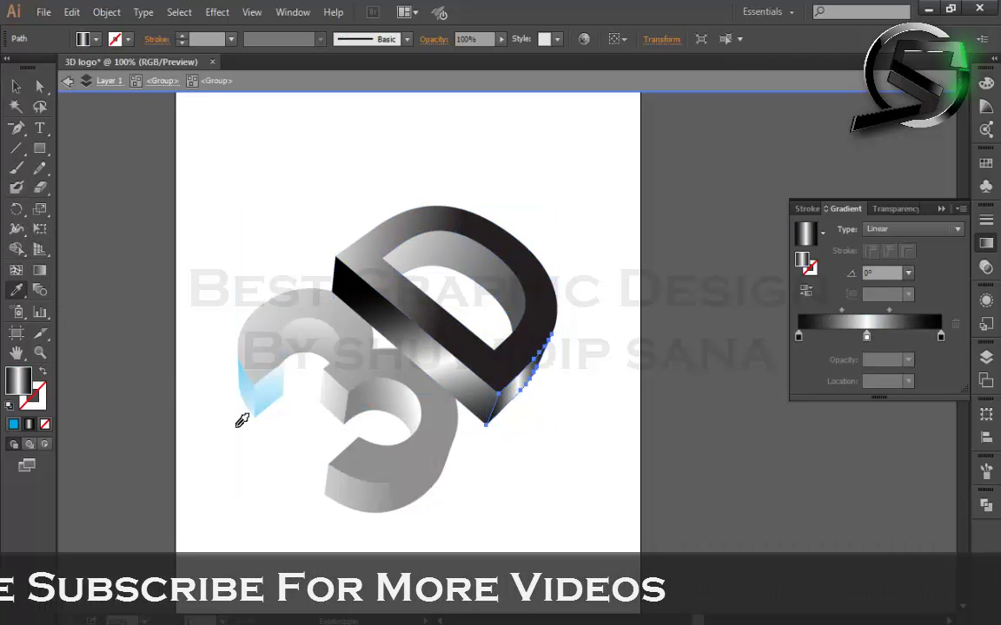
left_click(271, 395)
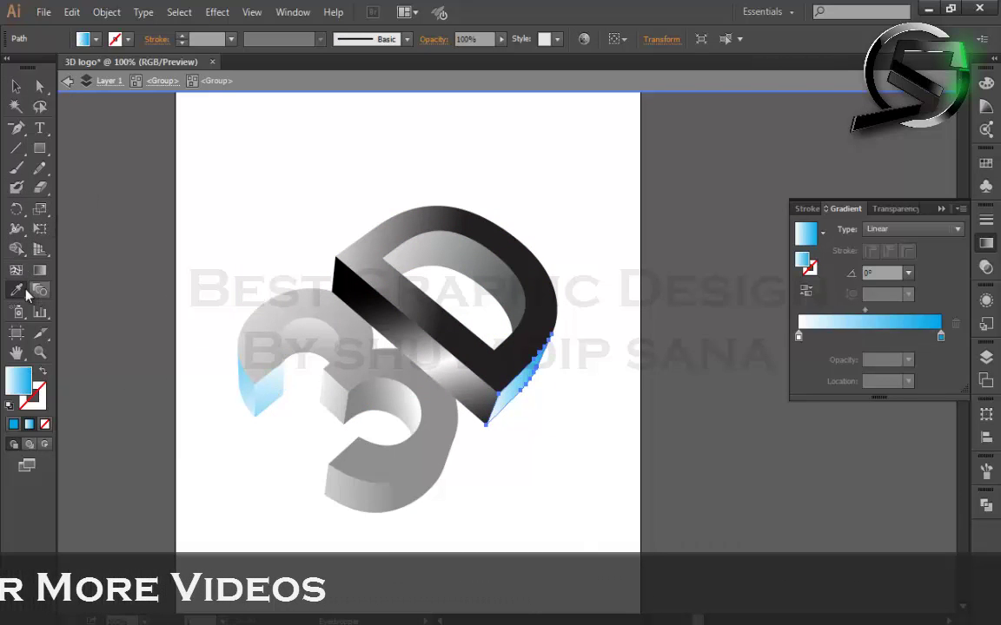
left_click(39, 270)
key("ctrl+plus")
left_click_drag(442, 447, 604, 301)
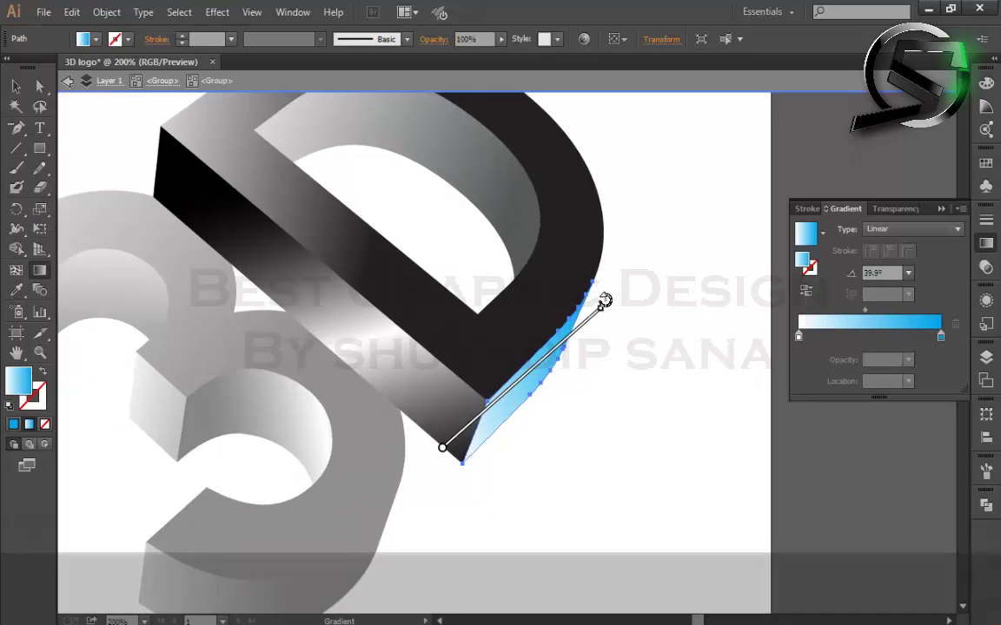
key("ctrl+0")
key("v")
left_click(595, 437)
key("ctrl+plus")
key("ctrl+plus")
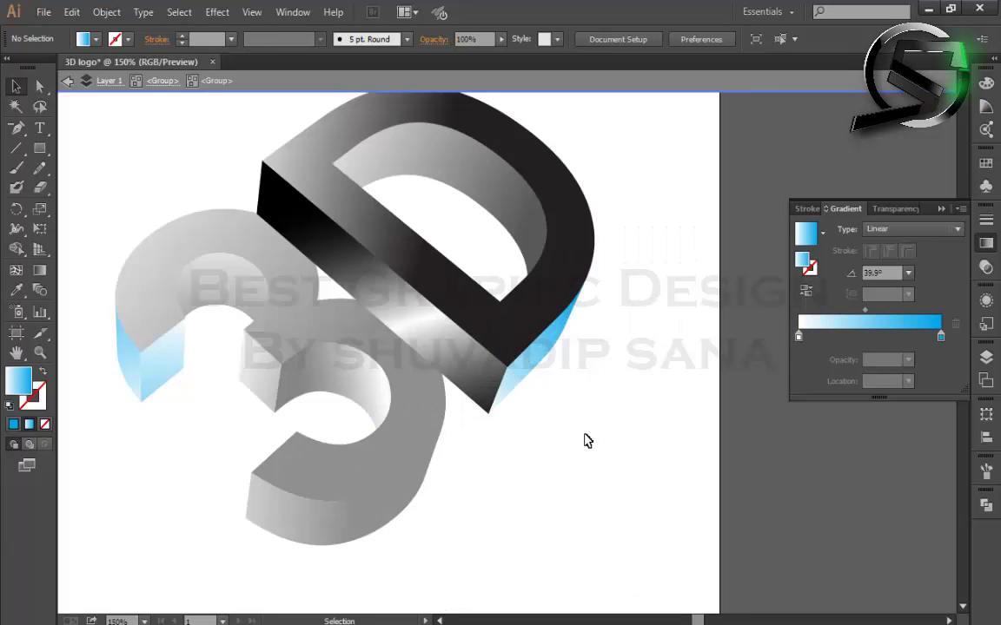
key("ctrl+minus")
key("ctrl+minus")
key("ctrl+minus")
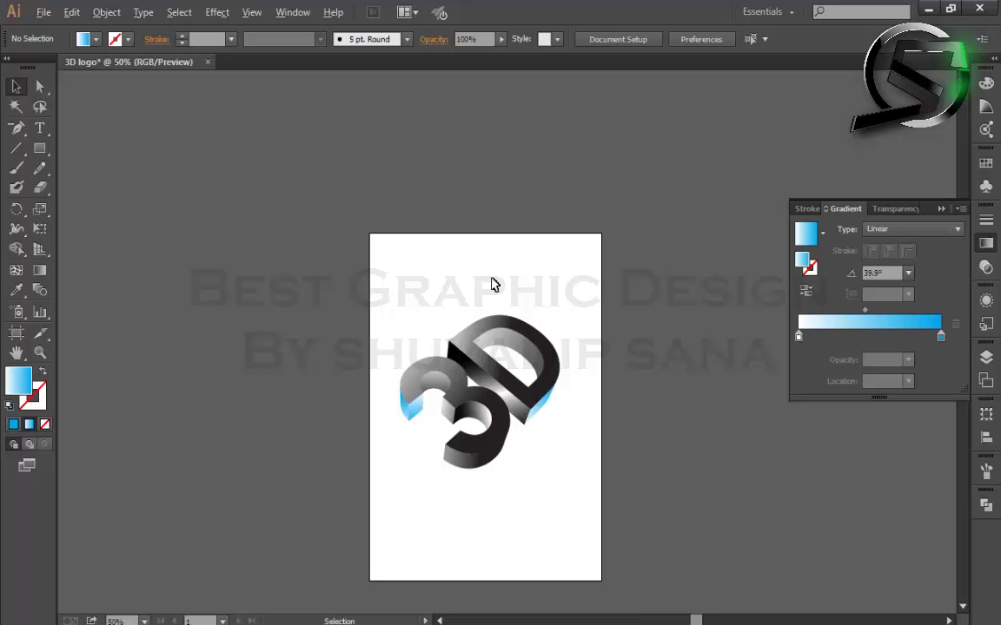
Step: Draw a curved blue-gradient wedge with the Pen tool and send it behind the 3
scroll(490, 285, "up", 1)
scroll(451, 296, "up", 1)
scroll(417, 304, "up", 1)
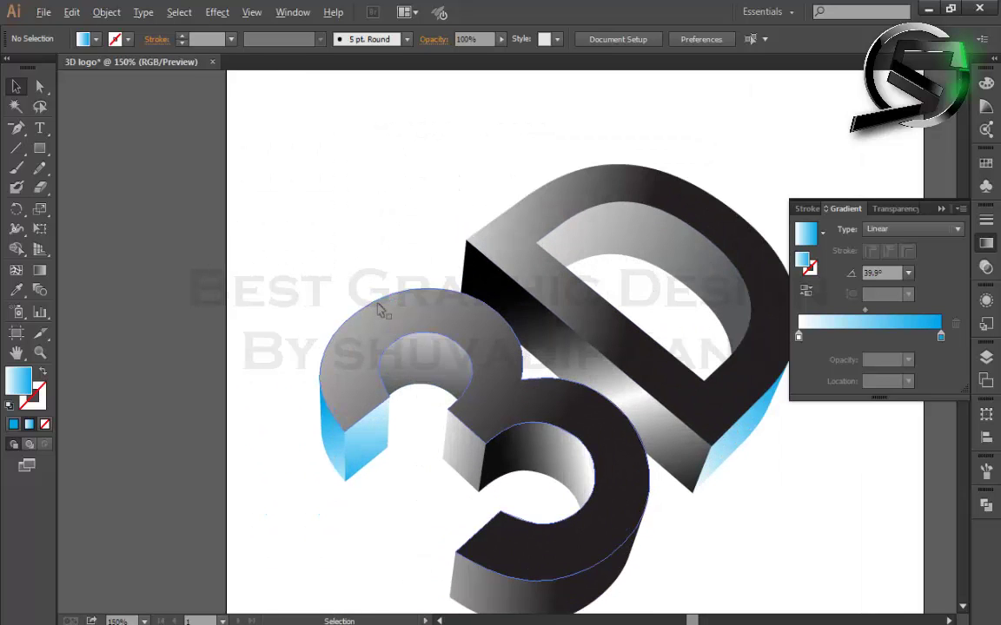
left_click(16, 127)
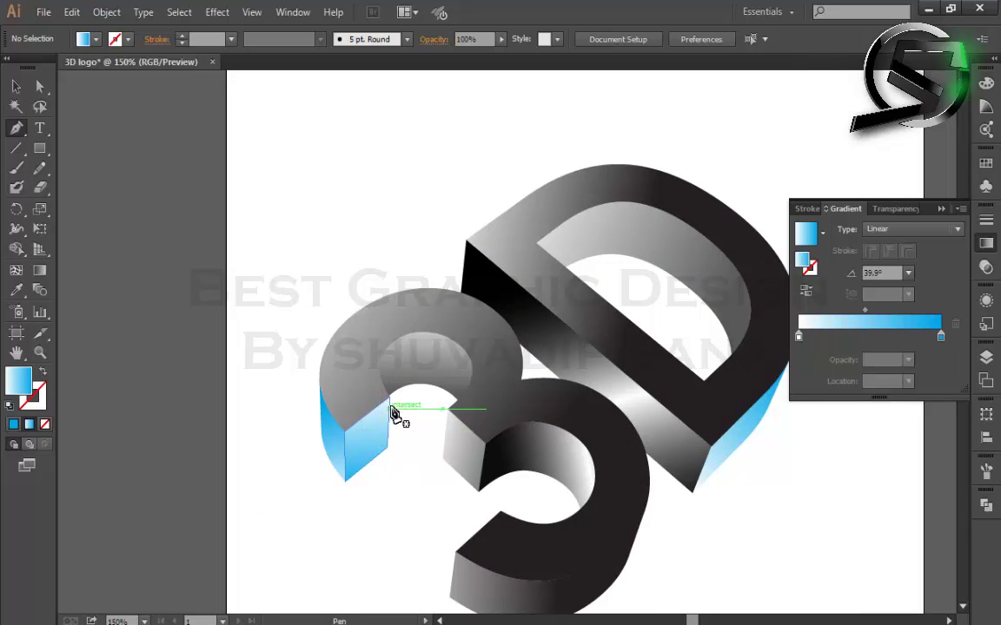
scroll(391, 406, "up", 3)
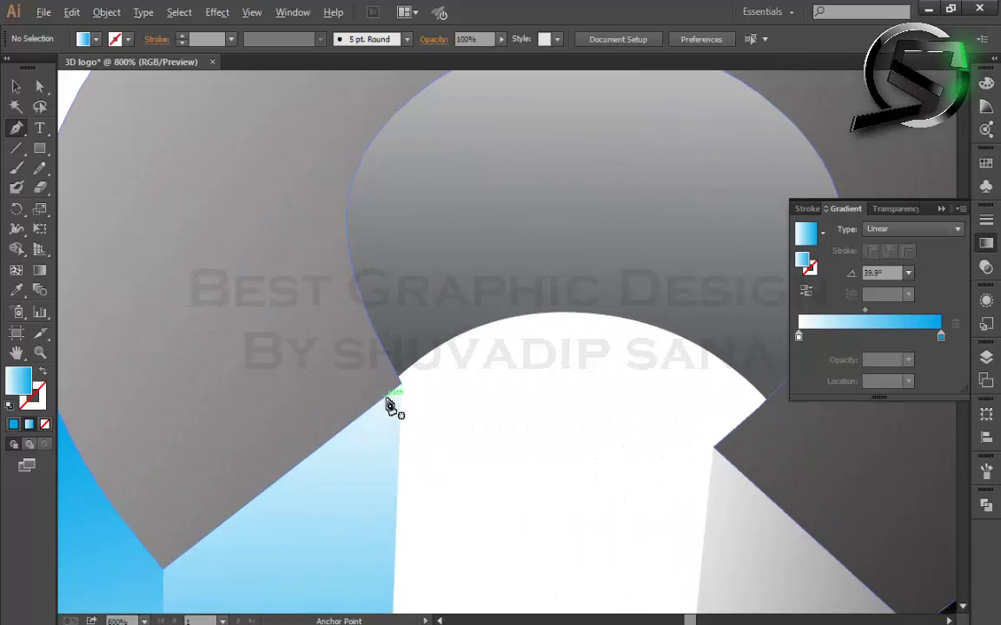
scroll(400, 393, "down", 1)
mouse_move(401, 391)
left_mouse_down()
mouse_move(441, 263)
mouse_move(506, 226)
left_mouse_up()
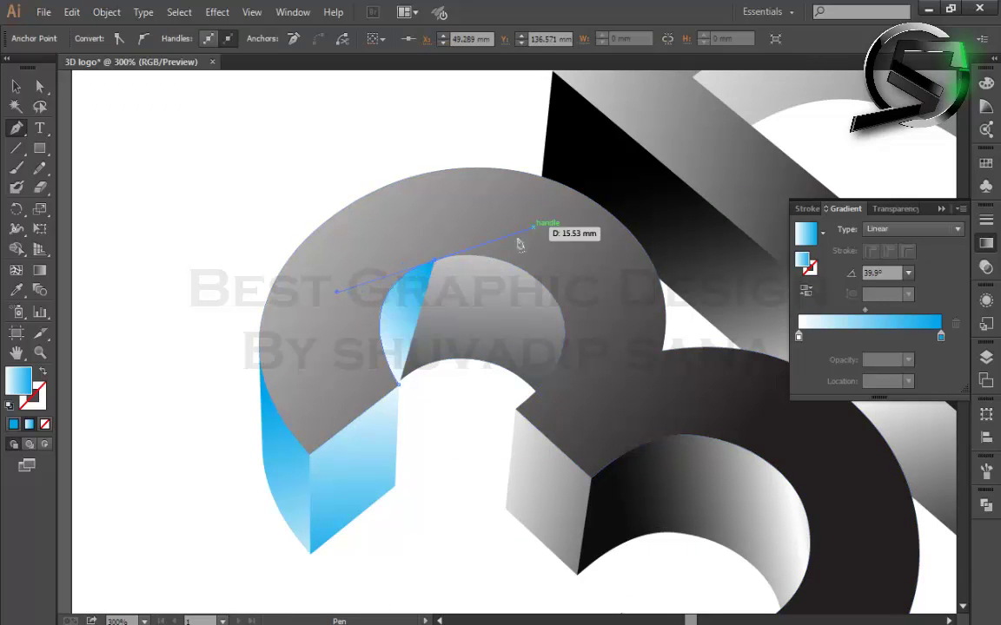
scroll(391, 365, "down", 2)
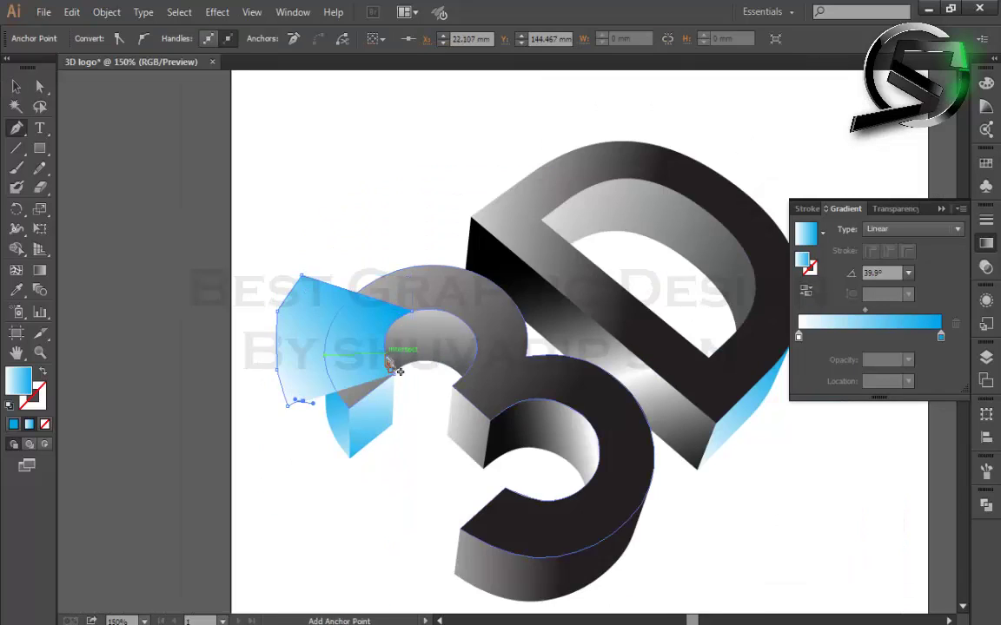
key("p")
scroll(341, 362, "up", 2)
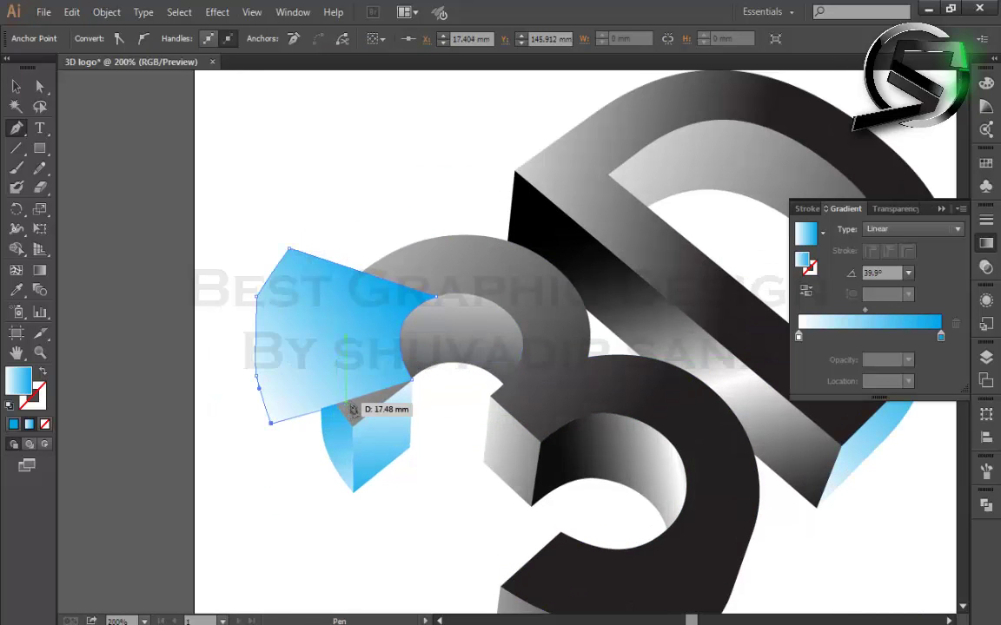
key("ctrl+shift+bracketleft")
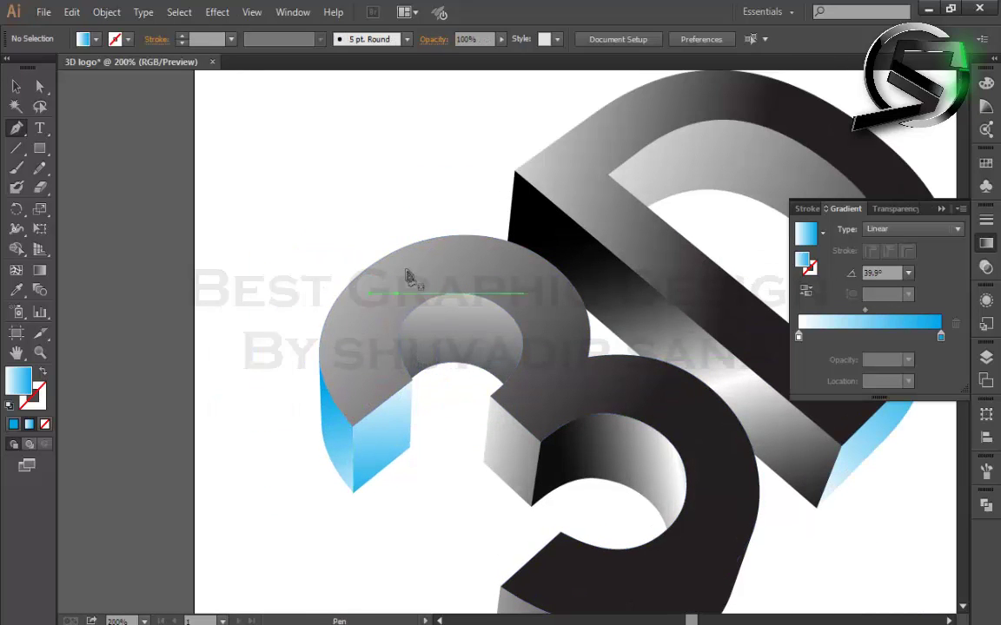
Step: Trace a closed outline around the 3's top curve for the rim highlight
scroll(330, 278, "up", 1)
scroll(323, 282, "up", 1)
left_click(201, 316)
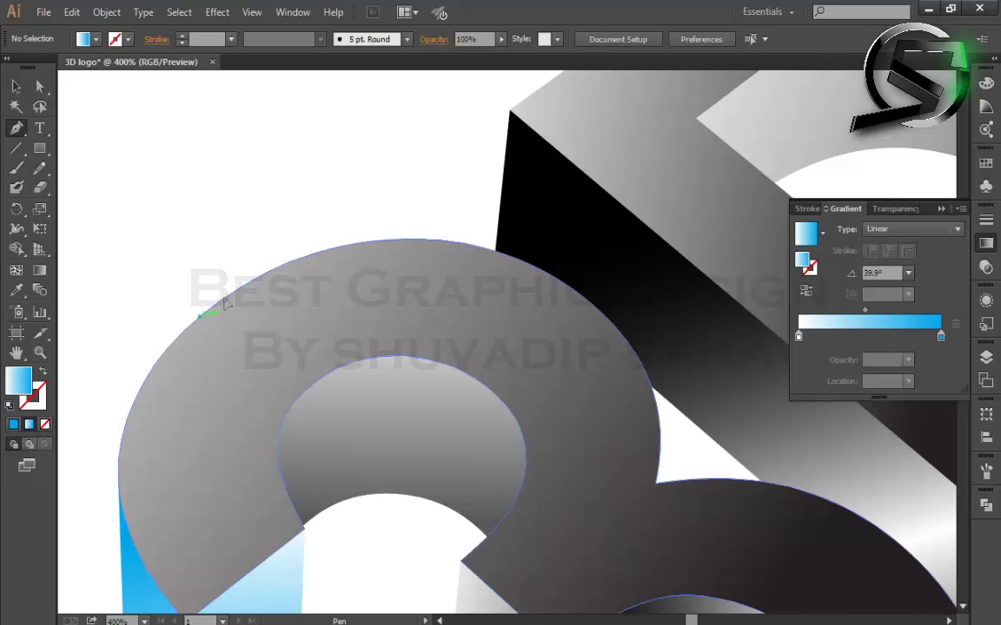
mouse_move(469, 244)
left_mouse_down()
mouse_move(639, 282)
mouse_move(776, 276)
left_mouse_up()
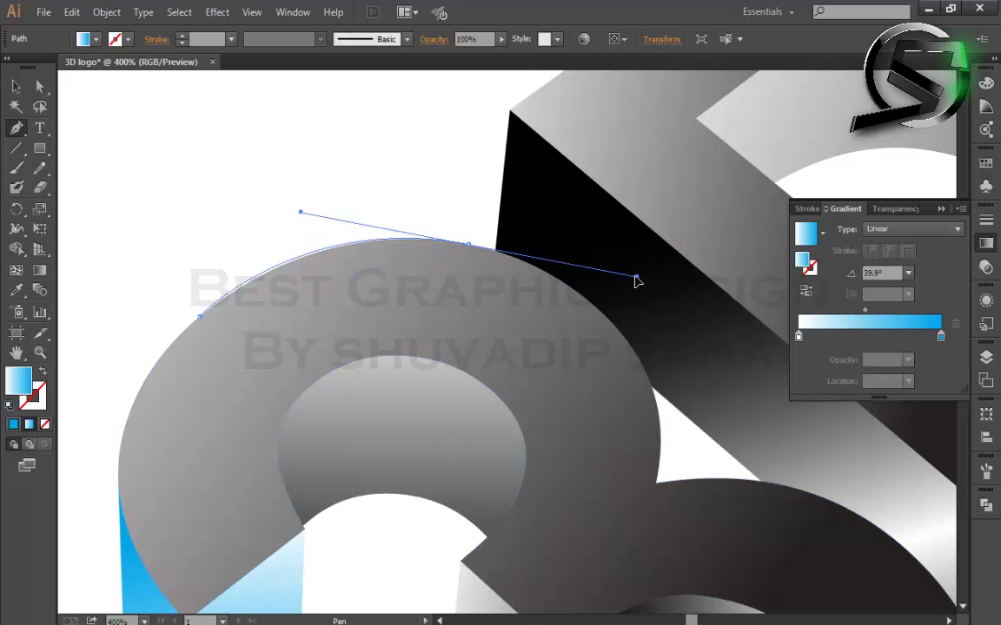
scroll(638, 280, "left", 3)
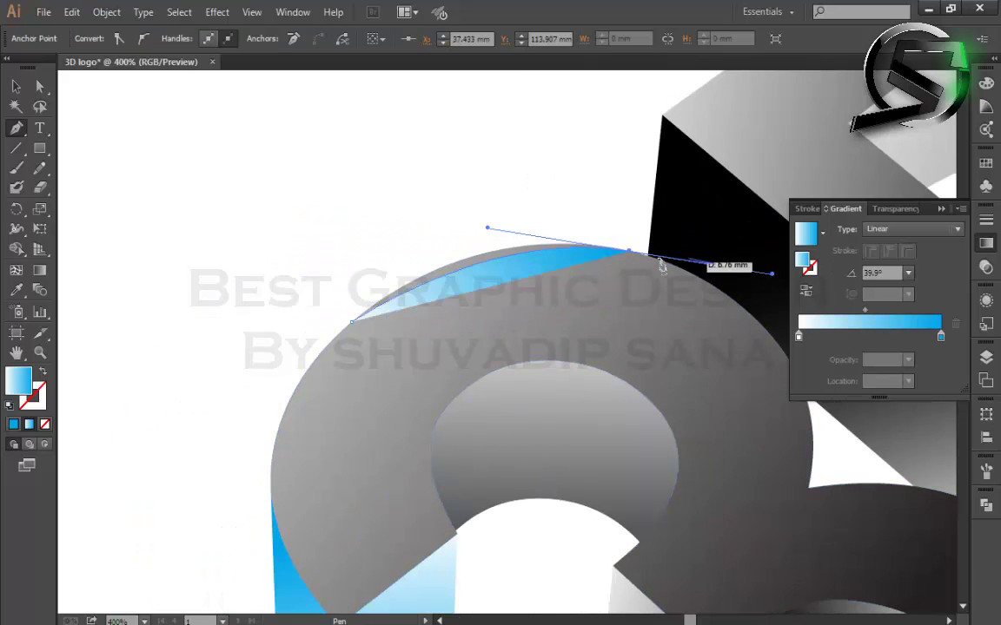
left_click(629, 252)
left_click(534, 184)
left_click(318, 186)
left_click_drag(289, 270, 301, 290)
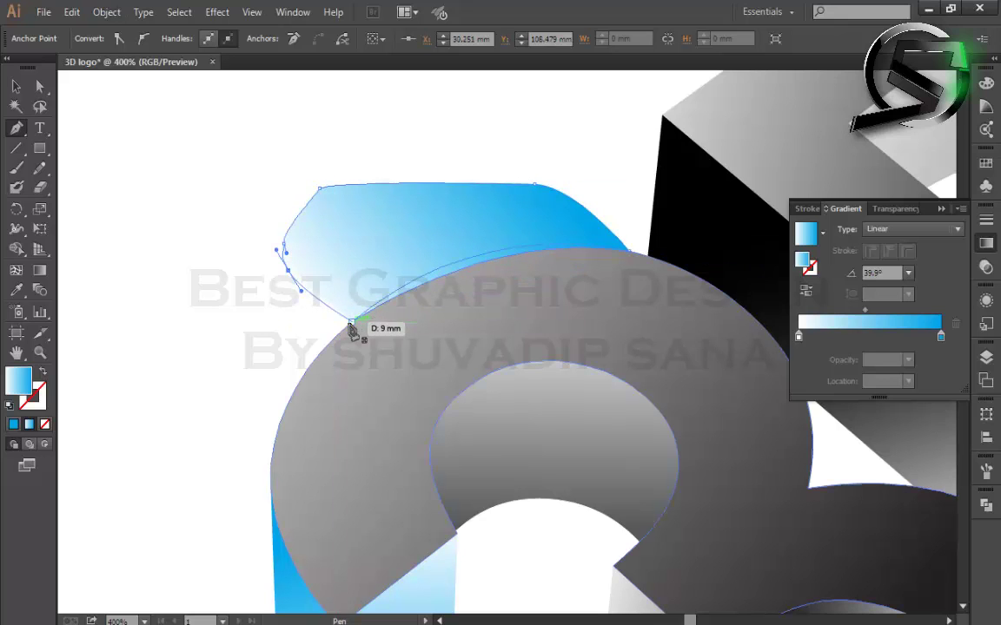
left_click(351, 323)
Step: Select the 3's grey top face together with the traced cyan shape
key("v")
key("ctrl+a")
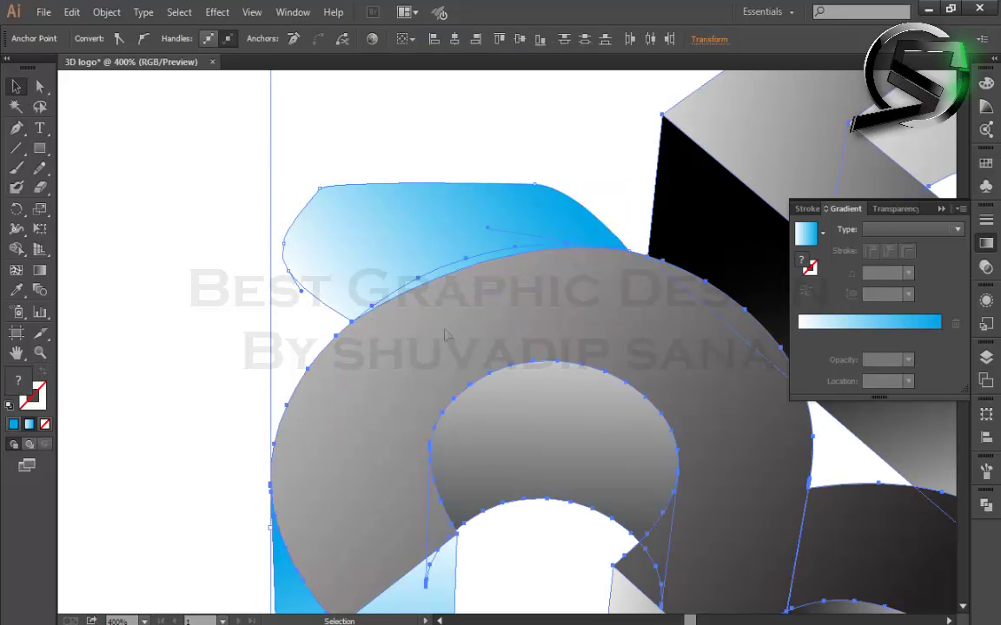
left_click(457, 341)
right_click(453, 336)
key("Escape")
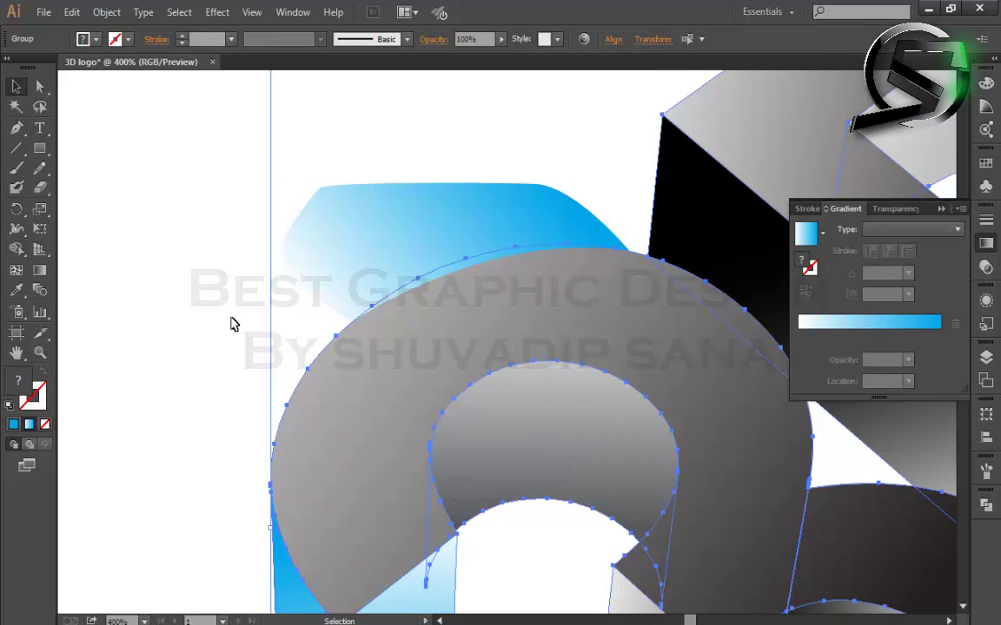
right_click(433, 351)
left_click(476, 425)
left_click(416, 199, "shift")
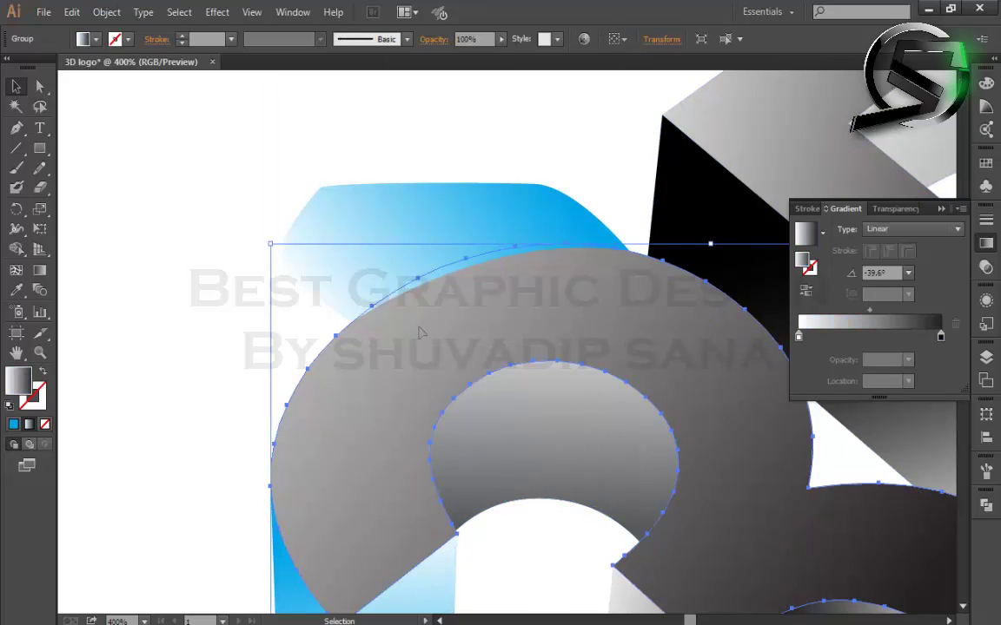
Step: Merge the regions with Shape Builder and delete the excess, leaving a thin rim strip
left_click(16, 248)
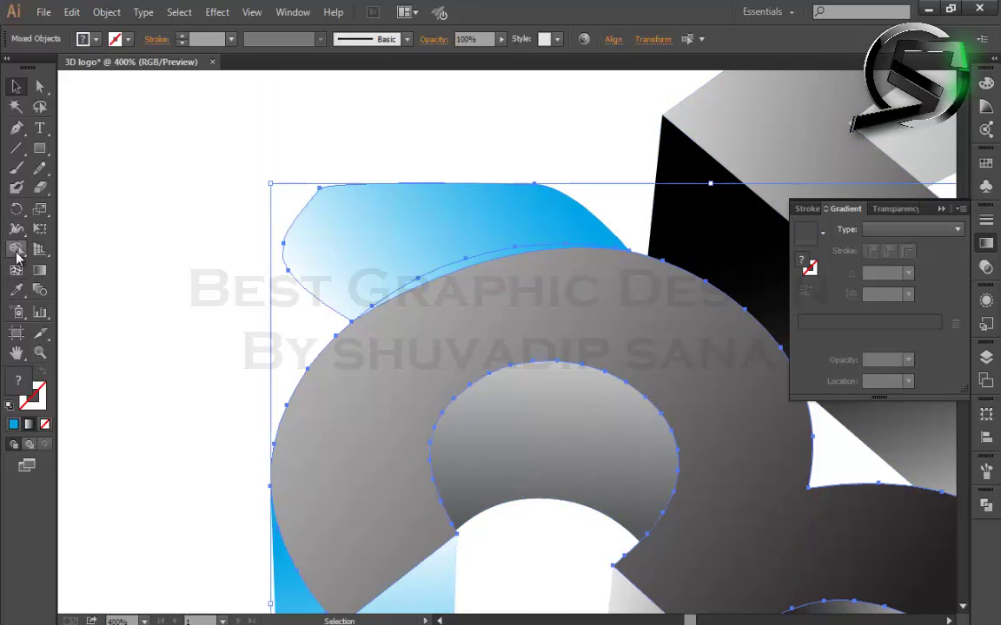
left_click(347, 200)
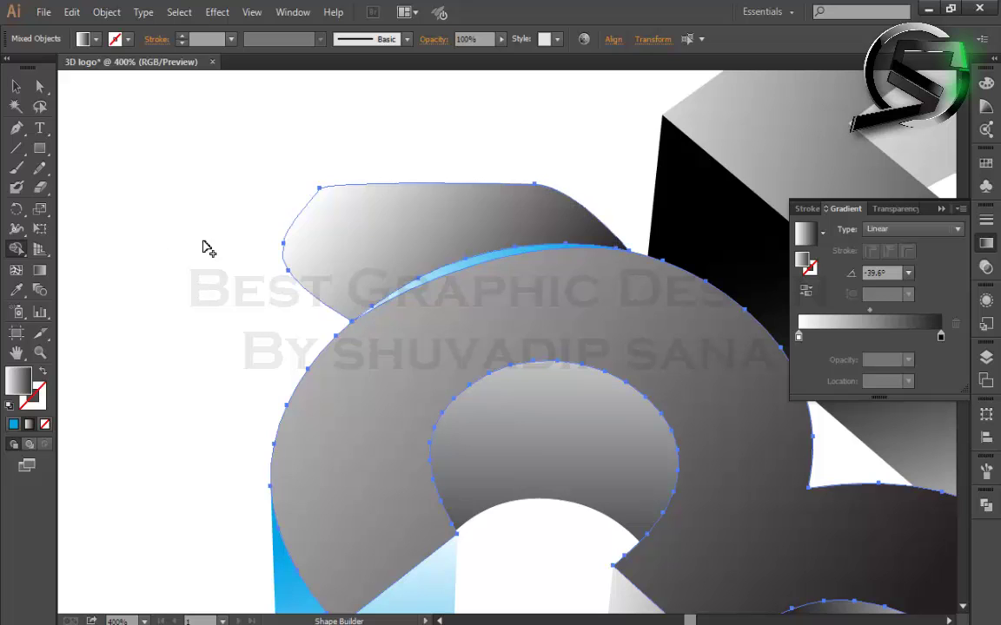
mouse_move(402, 198)
left_mouse_down()
mouse_move(293, 248)
mouse_move(297, 294)
mouse_move(451, 75)
left_mouse_up()
left_click(376, 230, "alt")
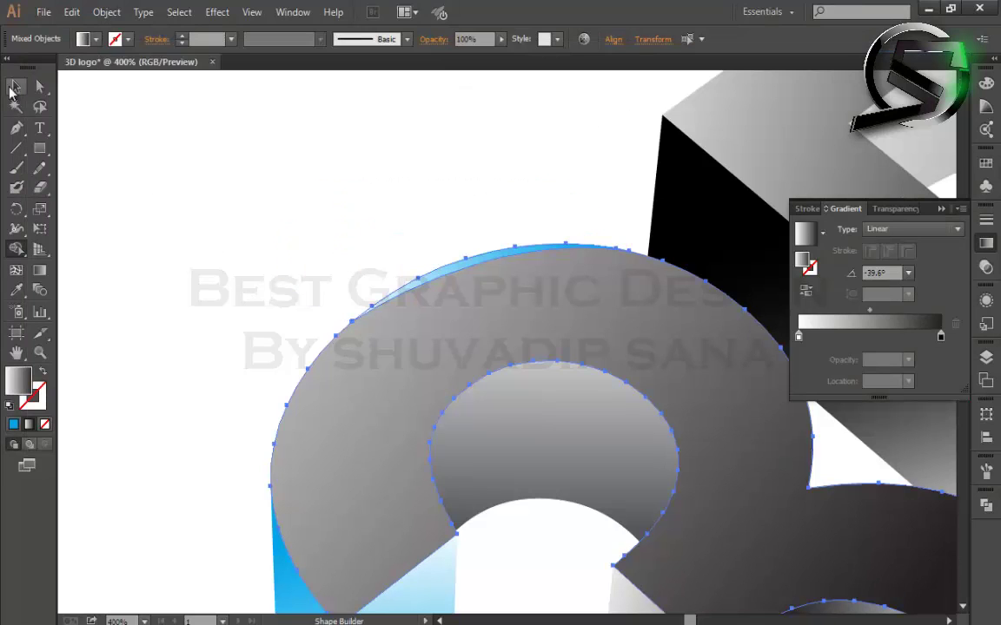
left_click(15, 88)
left_click(218, 241)
scroll(402, 201, "down", 2)
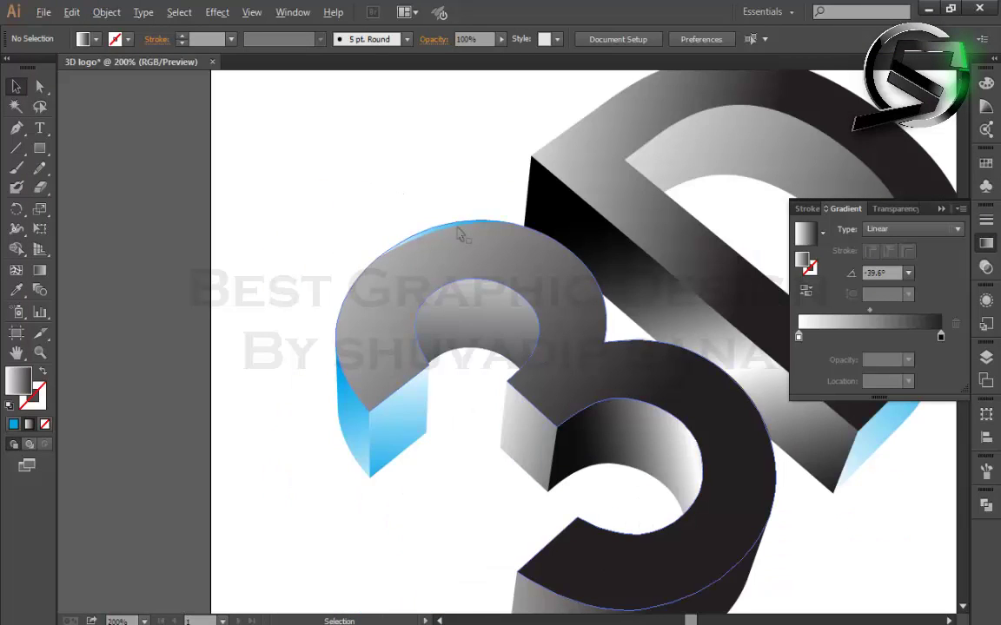
Step: Change the rim strip's gradient end stop to deep blue
scroll(461, 234, "up", 4)
left_click(402, 236)
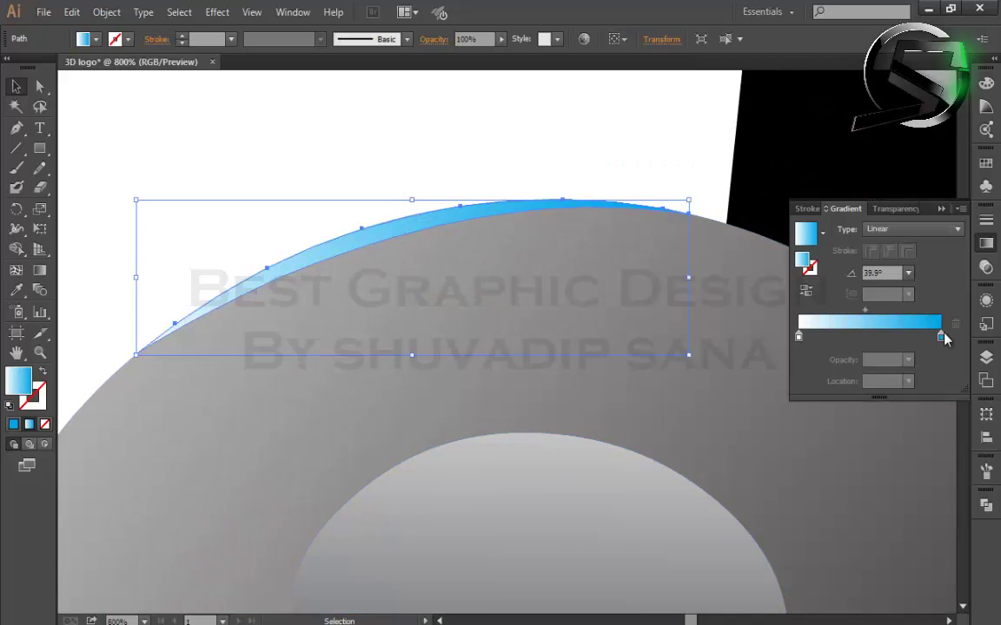
double_click(941, 336)
mouse_move(858, 433)
left_mouse_down()
mouse_move(814, 438)
mouse_move(832, 431)
mouse_move(813, 427)
left_mouse_up()
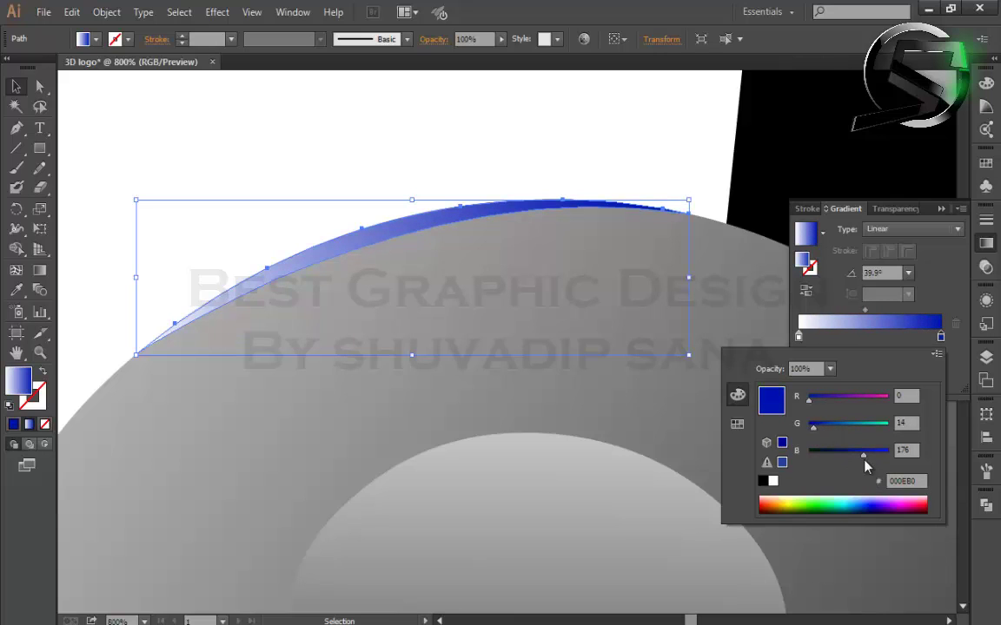
key("Escape")
Step: Copy the rim's deep blue gradient onto the 3's side face with the Eyedropper
key("ctrl+minus")
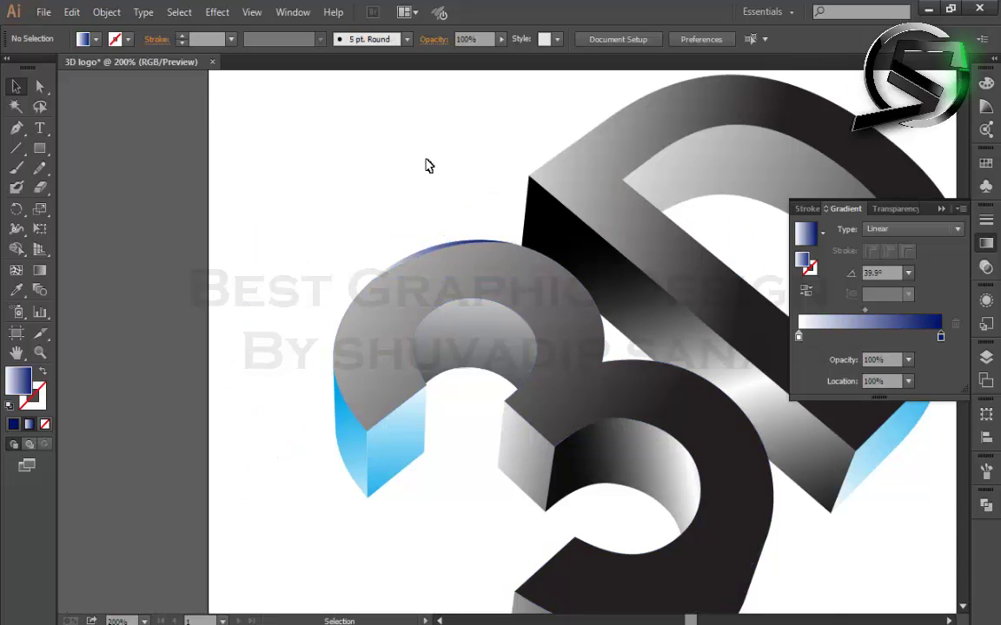
left_click(393, 495)
key("i")
left_click(483, 187)
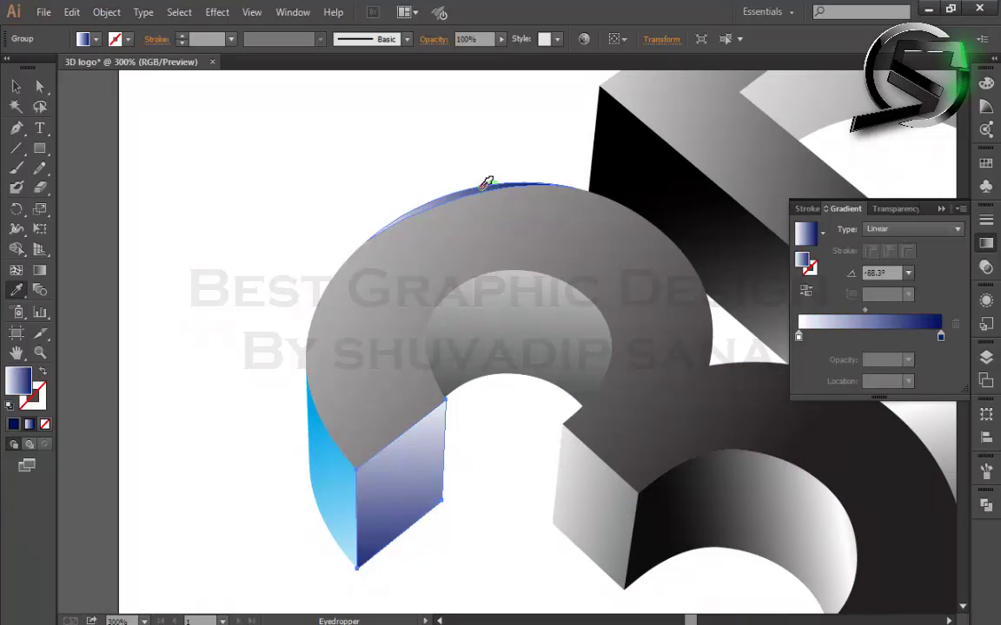
key("v")
Step: Set the gradient end stop to 00447F, midpoint 36.2%, location 93.01%
double_click(940, 336)
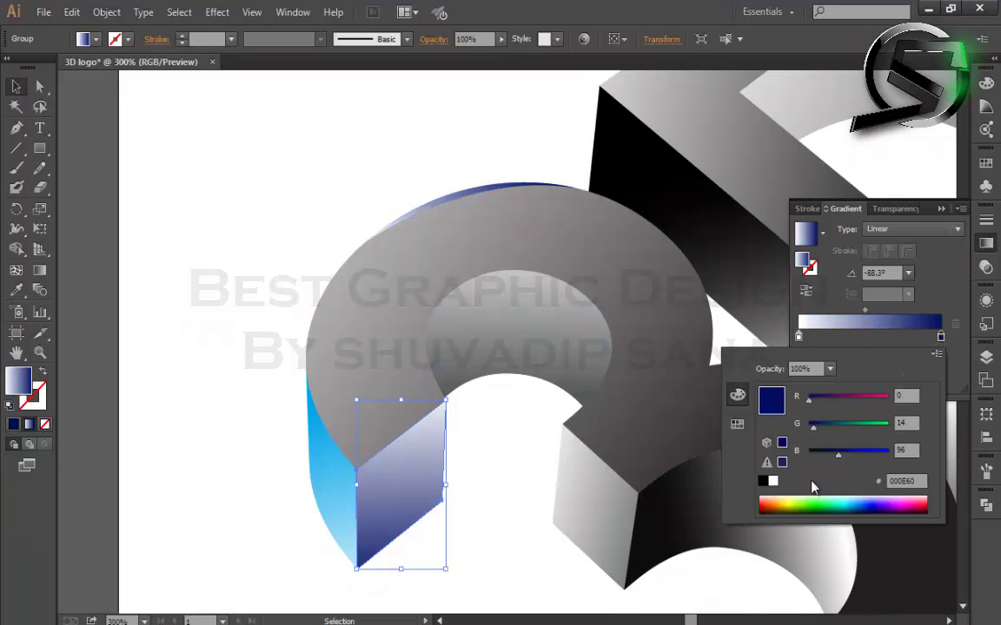
left_click(868, 504)
left_click(866, 504)
left_click_drag(867, 503, 863, 493)
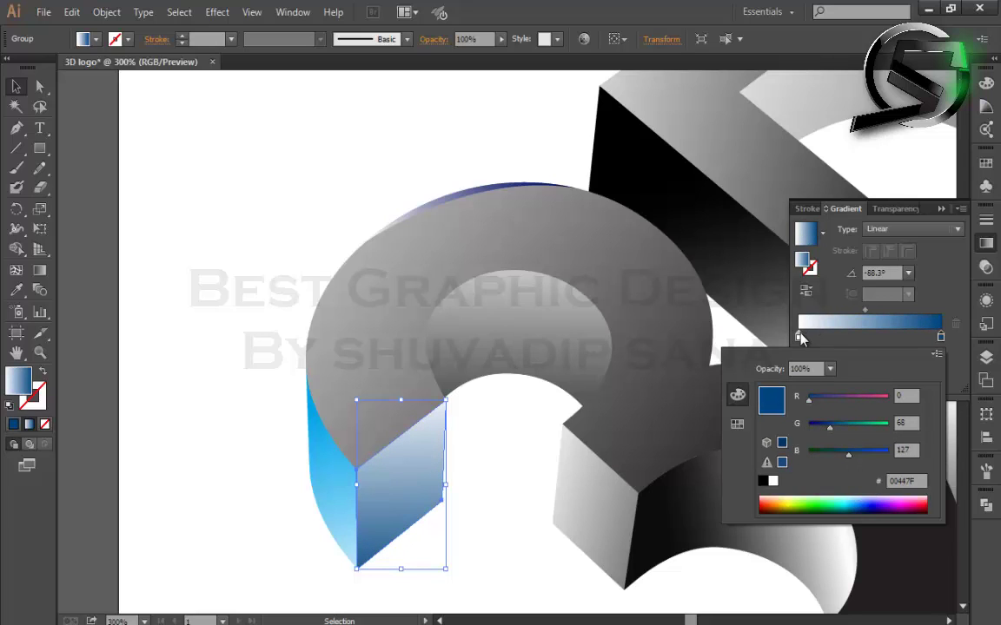
left_click(801, 337)
left_click_drag(864, 309, 850, 309)
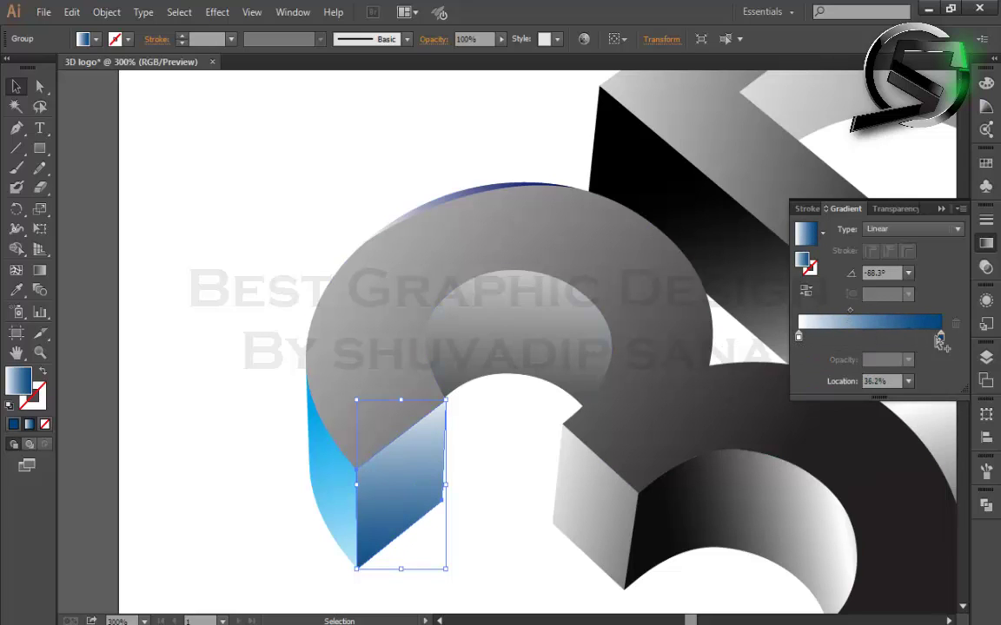
left_click_drag(940, 337, 930, 337)
Step: Re-angle the gradient vertically across the 3's blue side face
key("ctrl+shift+a")
key("ctrl+minus")
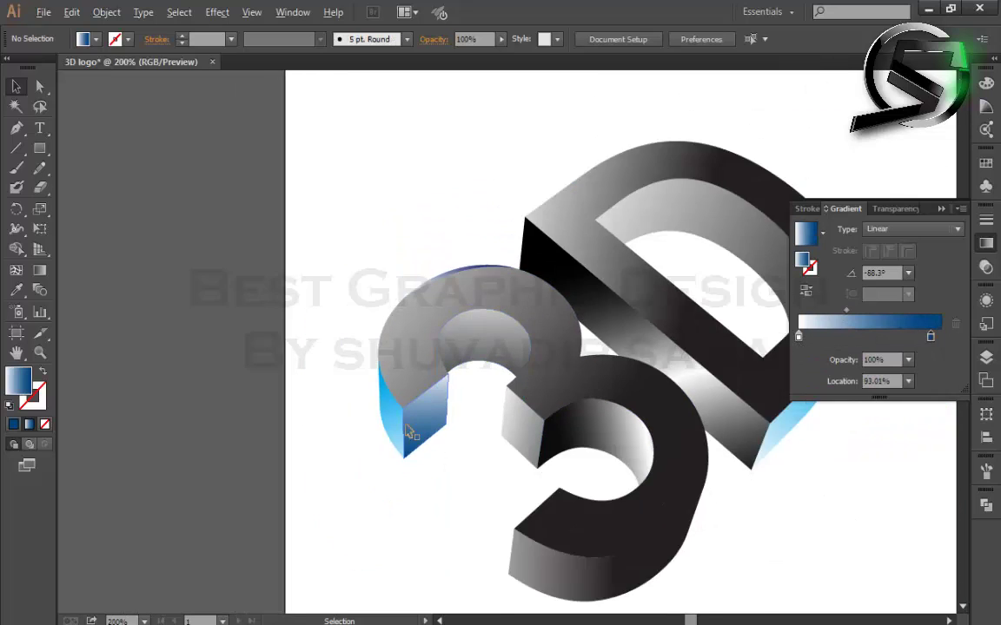
left_click(410, 432)
key("ctrl+plus")
key("g")
left_click_drag(458, 417, 457, 375)
key("v")
key("ctrl+shift+a")
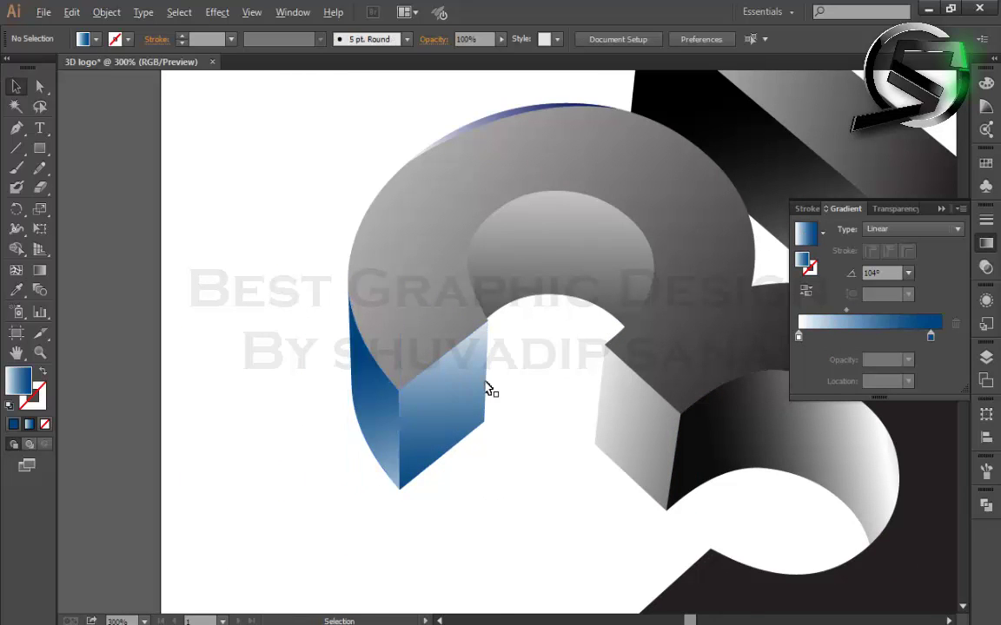
Step: Ungroup the D and copy the 3's darker blue gradient onto its side face
scroll(487, 389, "down", 3)
scroll(649, 457, "up", 2)
left_click(605, 391)
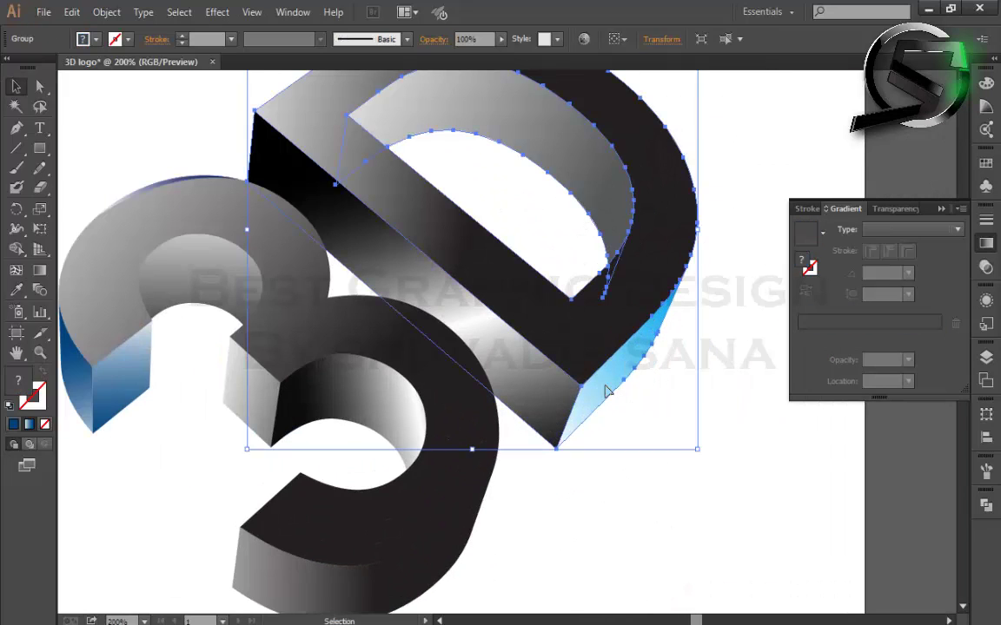
right_click(605, 391)
left_click(699, 496)
left_click(597, 398)
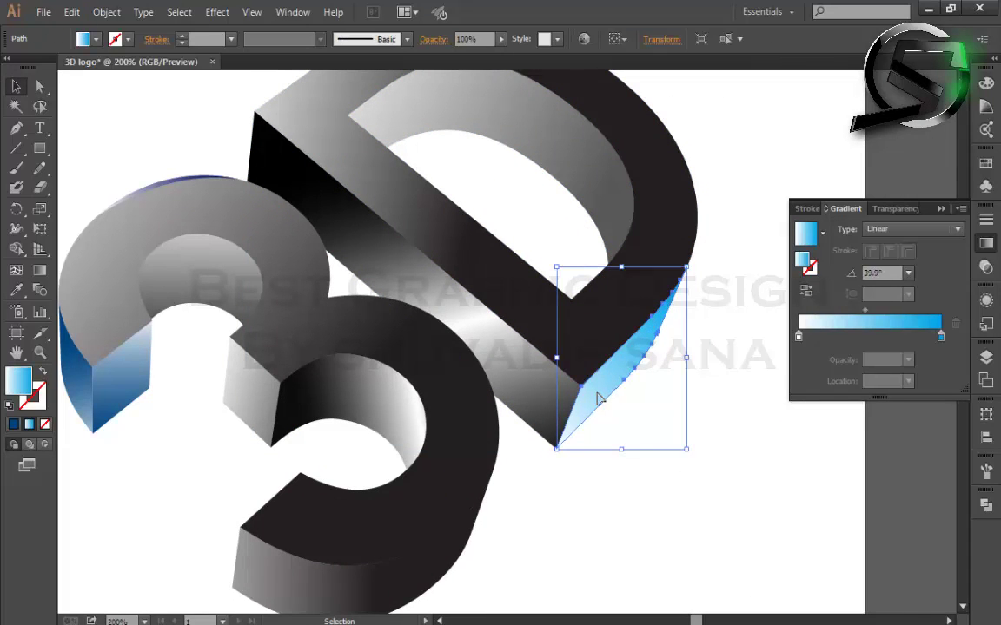
key("i")
left_click(121, 356)
key("v")
left_click(629, 460)
Step: Inspect the blue rim strip and the 3 by selecting and scrolling around the logo
scroll(629, 460, "down", 2)
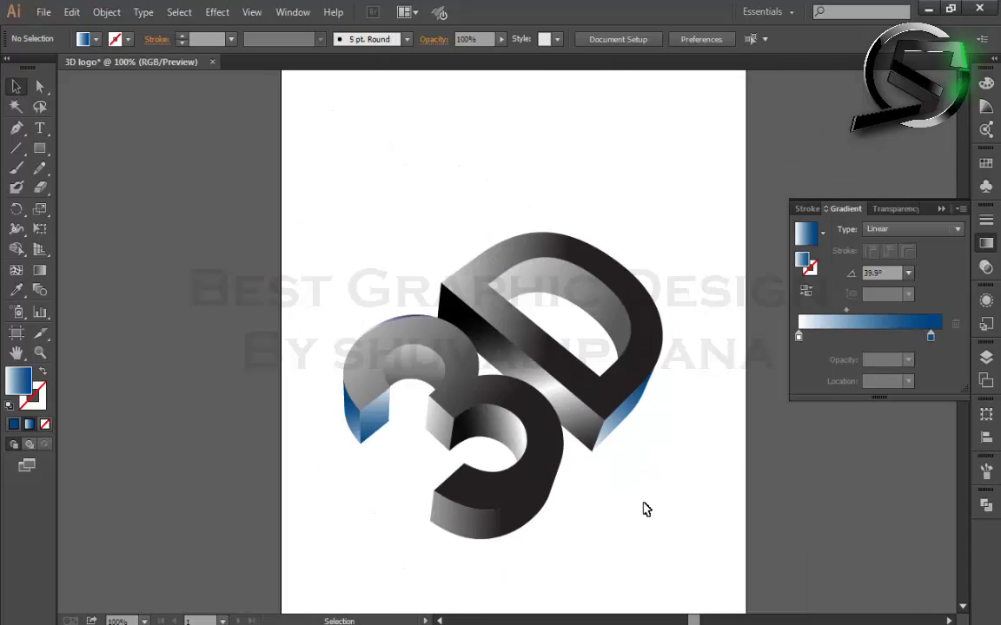
scroll(388, 306, "up", 3)
left_click(453, 363)
scroll(400, 378, "up", 2)
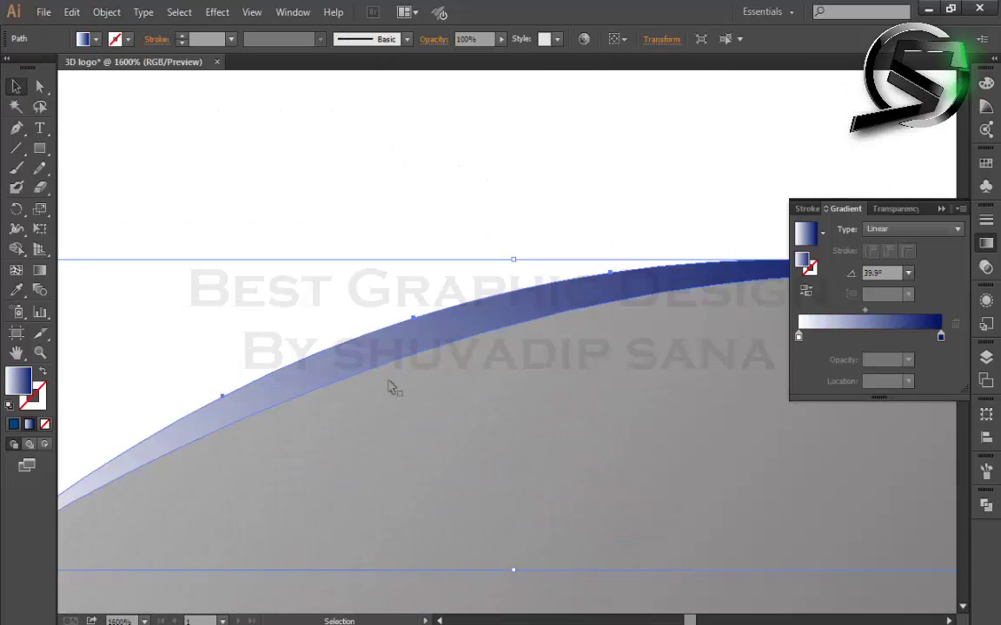
scroll(391, 384, "down", 2)
left_click(458, 190)
scroll(457, 190, "down", 5)
scroll(721, 469, "up", 2)
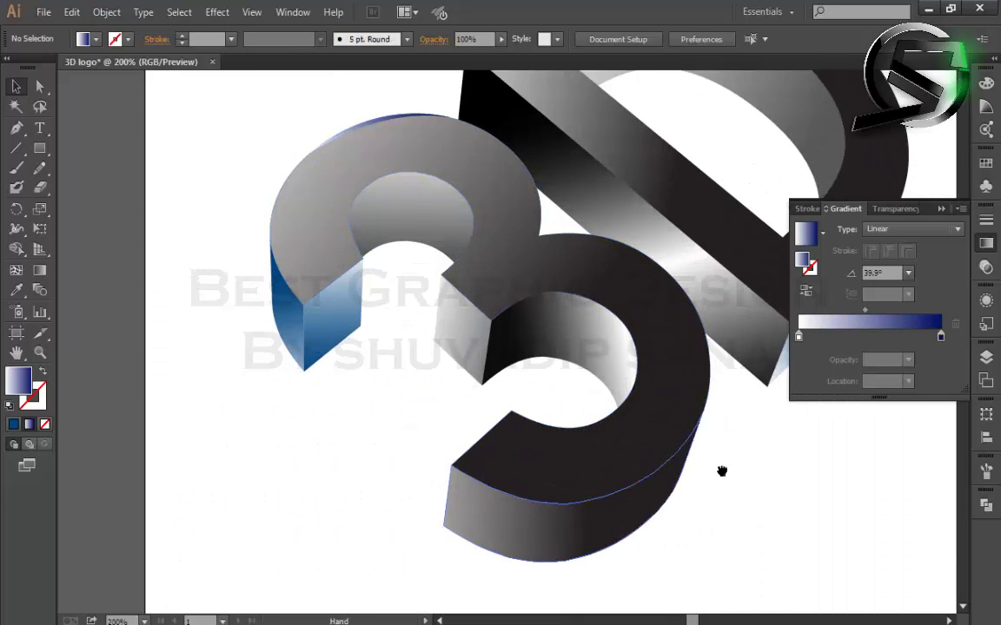
scroll(639, 463, "down", 1)
scroll(608, 465, "right", 2)
left_click(487, 495)
left_click(597, 465)
scroll(597, 465, "up", 2)
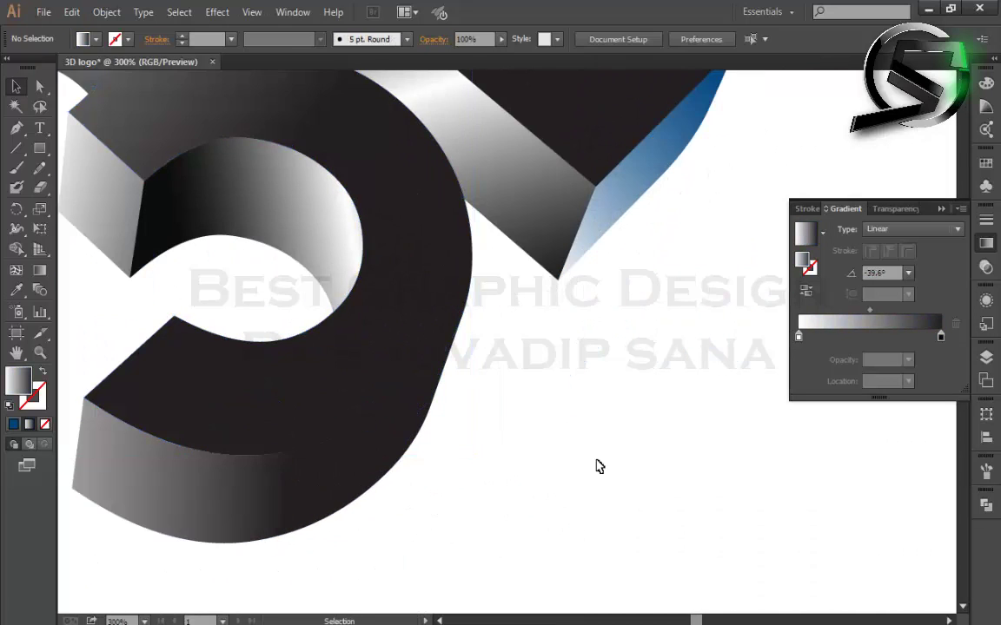
left_click(16, 128)
scroll(212, 368, "down", 2)
scroll(230, 351, "up", 3)
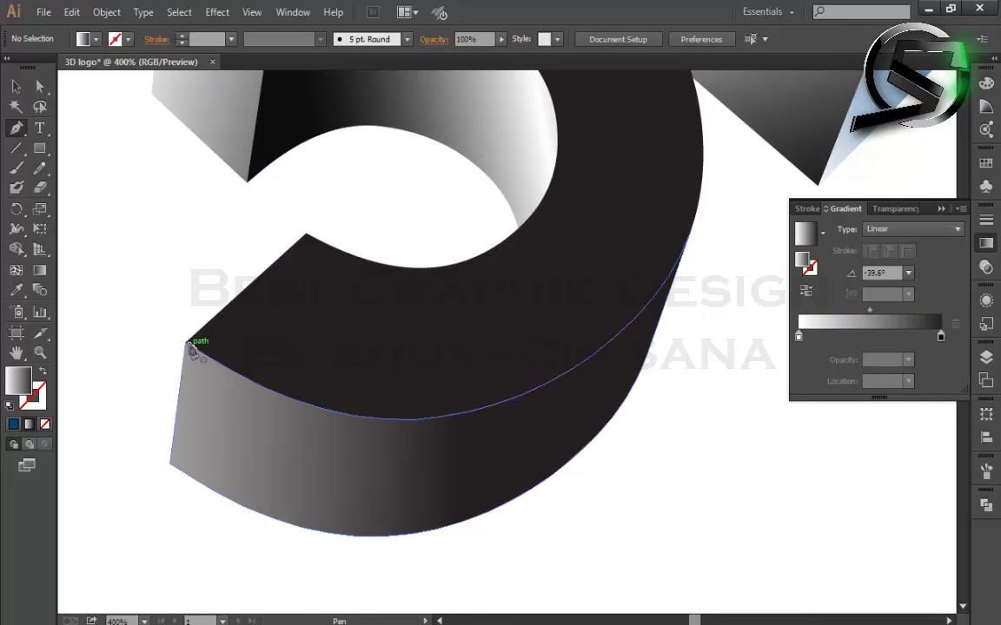
Step: Draw a curved closed path along the 3's lower front edge
left_click(188, 345)
scroll(188, 346, "down", 2)
mouse_move(437, 317)
left_mouse_down()
mouse_move(487, 286)
mouse_move(559, 187)
mouse_move(301, 519)
left_mouse_up()
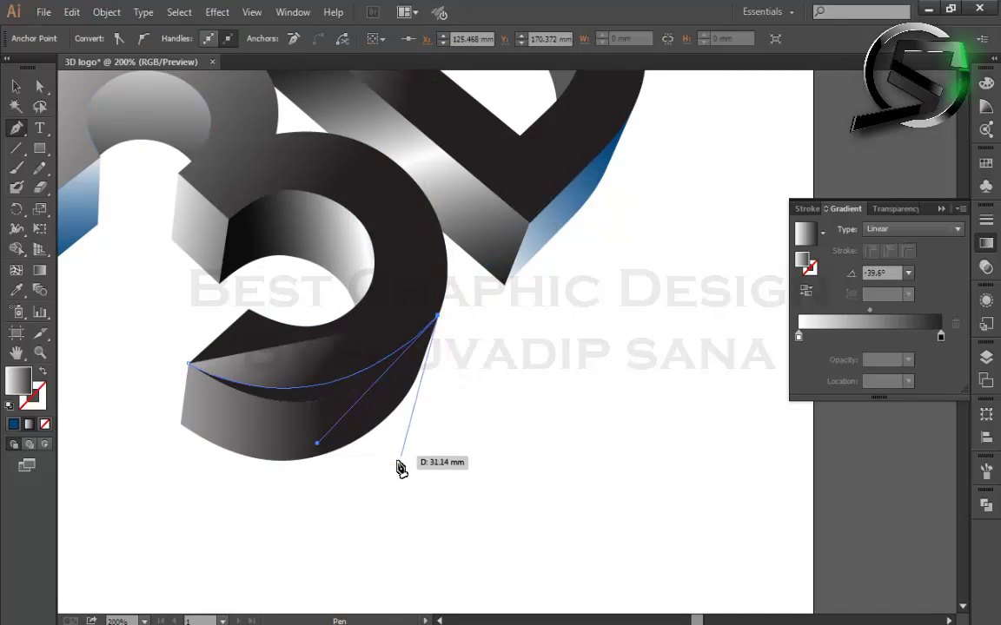
left_click(299, 513)
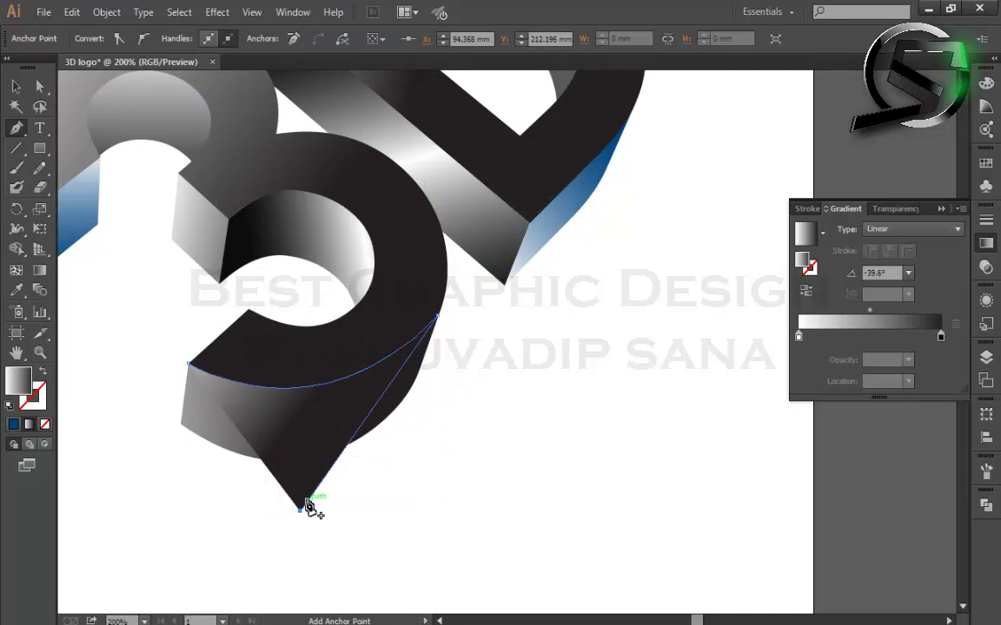
left_click_drag(300, 470, 230, 470)
left_click_drag(169, 401, 179, 379)
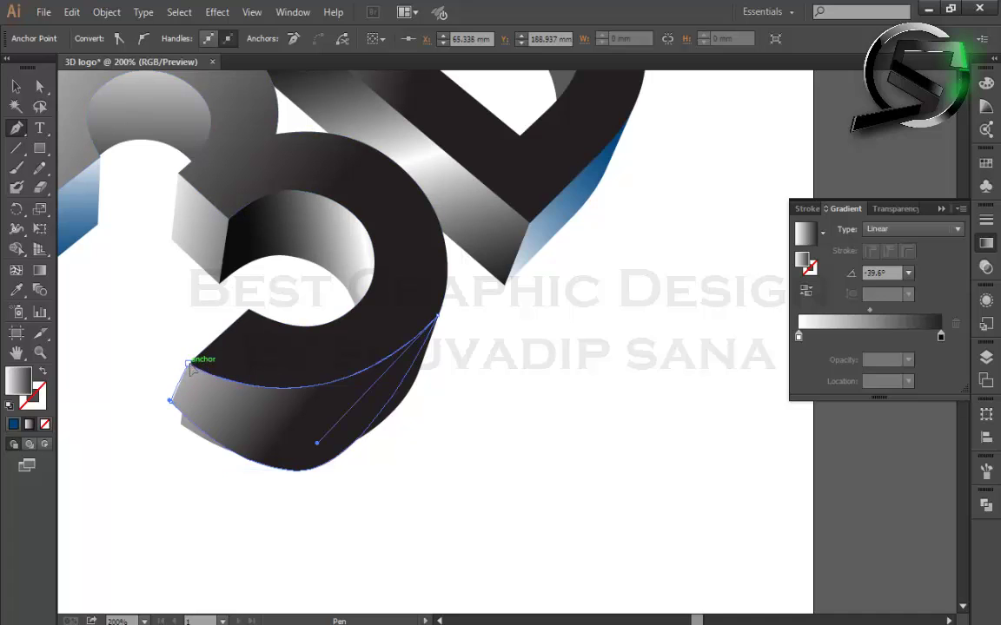
Step: Merge the new bottom shape with the 3 using Shape Builder
key("v")
left_click(388, 365, "shift")
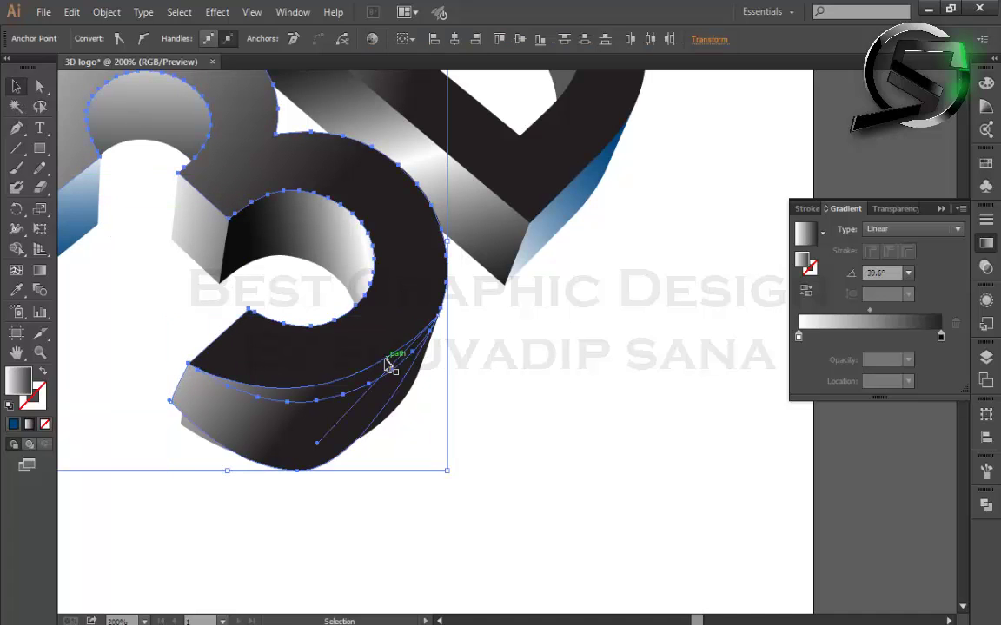
key("shift+w")
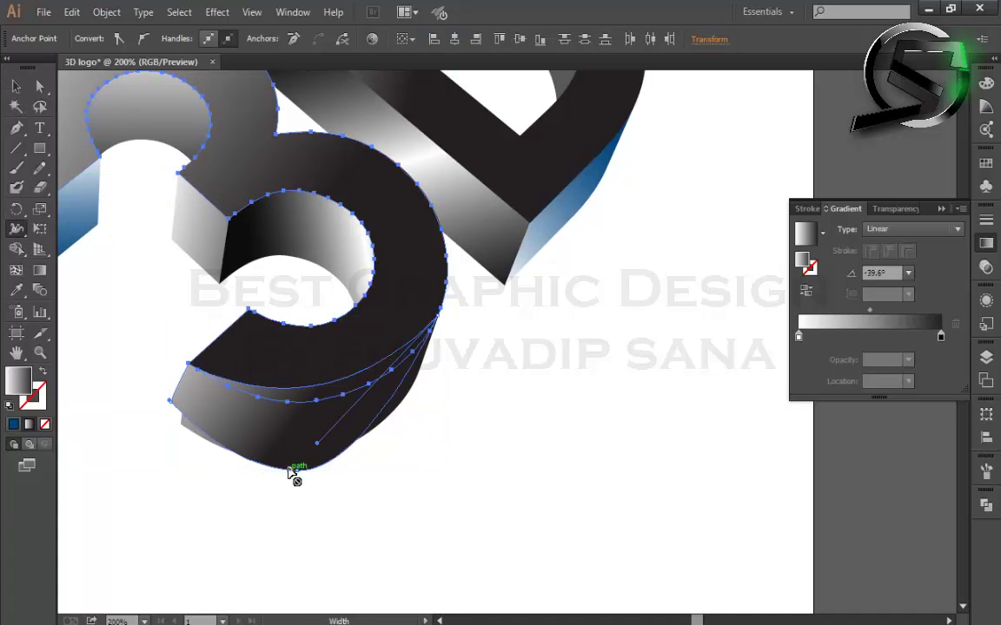
left_click(16, 250)
left_click(368, 461)
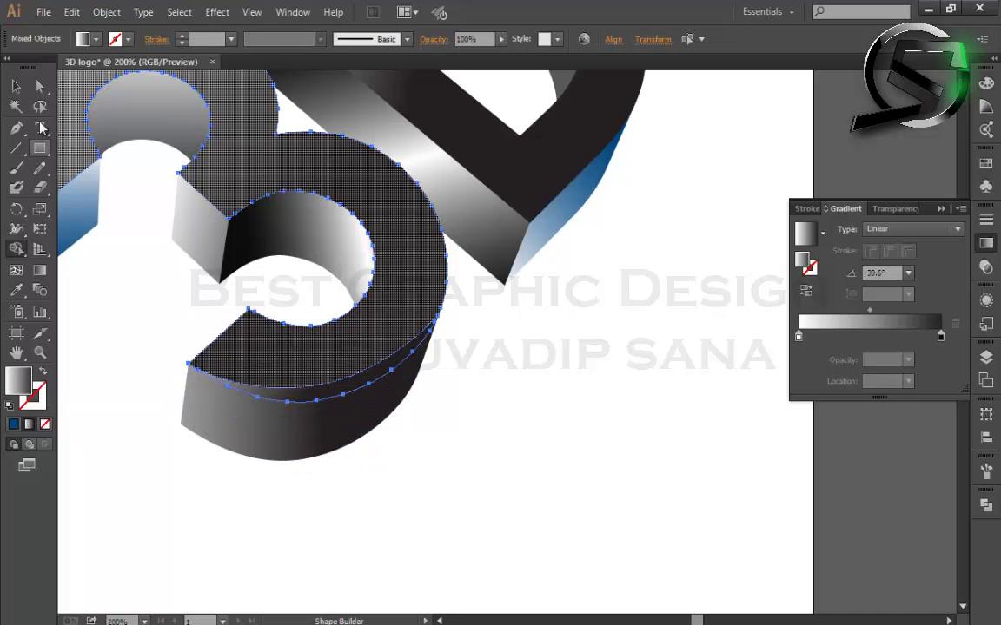
Step: Fill the curved strip with the sampled blue gradient, angled diagonally at 32.3°
key("v")
left_click(480, 502)
left_click(398, 375)
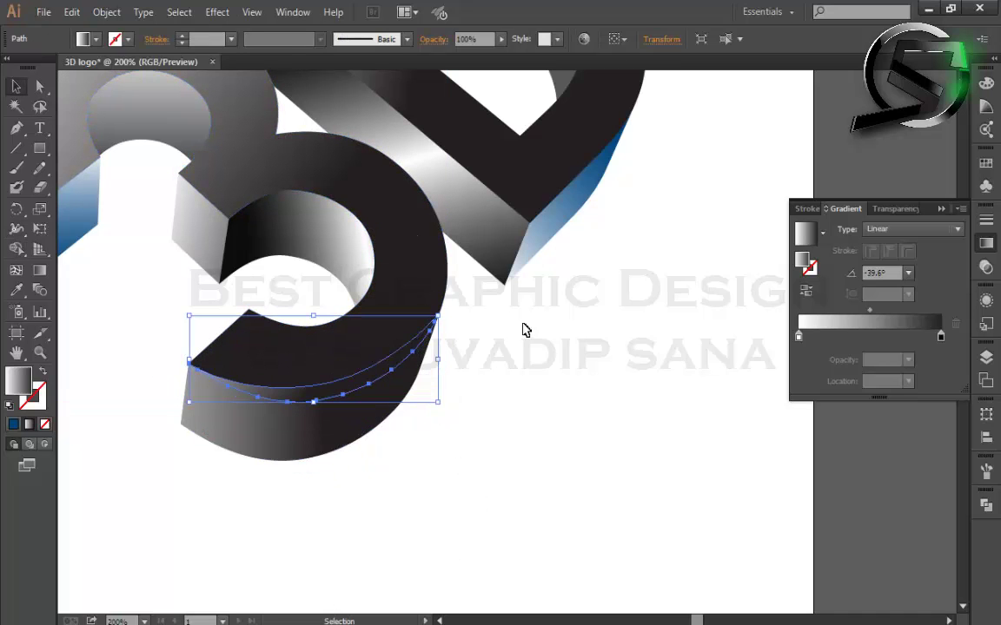
key("i")
left_click(553, 221)
key("v")
key("g")
left_click_drag(197, 430, 510, 221)
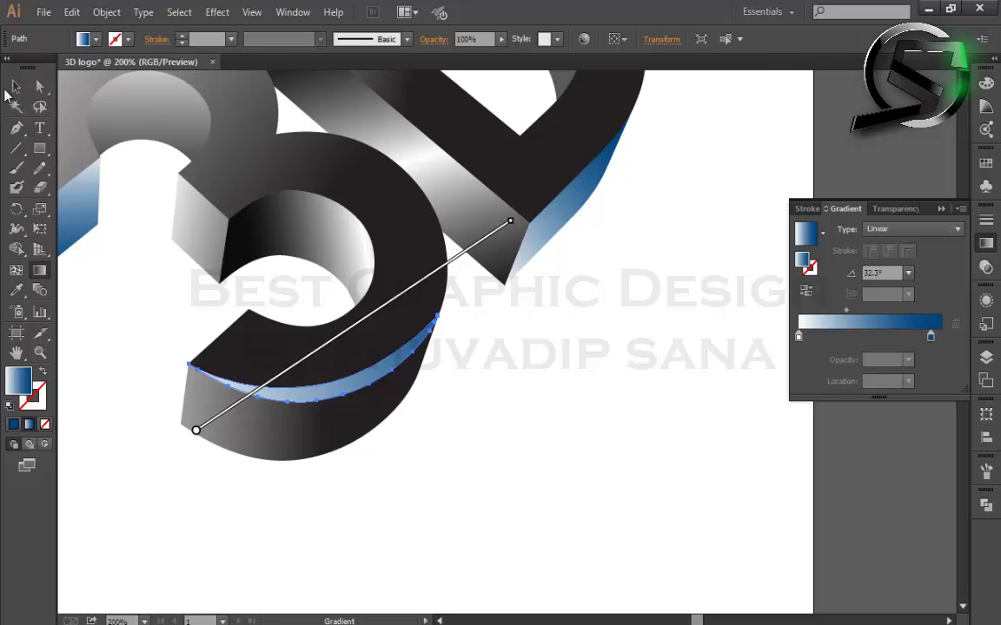
Step: Select the blue strip under the 3 and drag it out below the letters
left_click(16, 87)
left_click(446, 424)
key("ctrl+0")
scroll(446, 430, "up", 3)
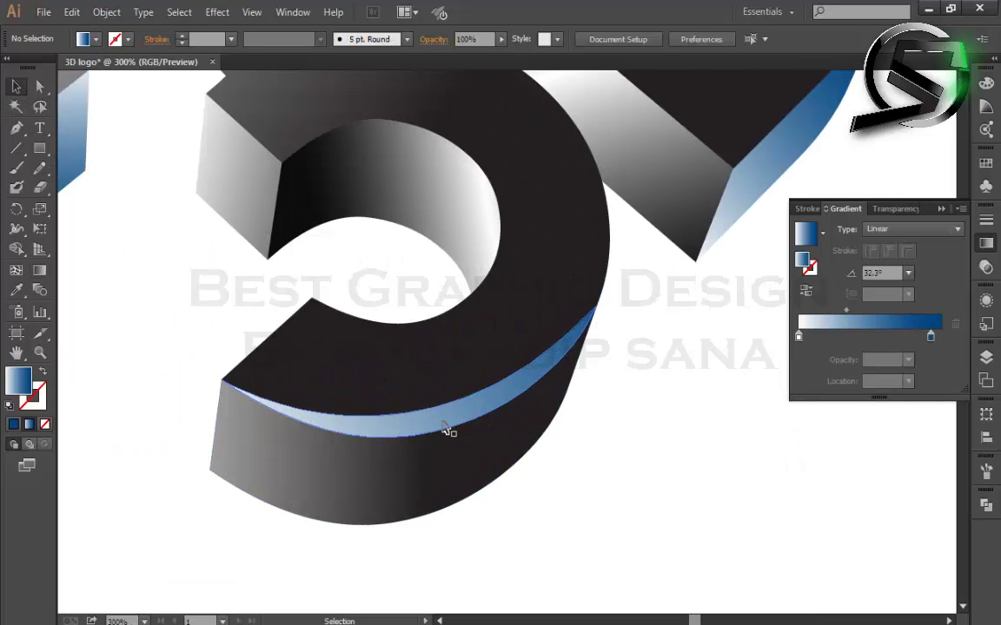
left_click(446, 429)
scroll(476, 462, "up", 2)
scroll(458, 415, "down", 3)
scroll(465, 322, "down", 2)
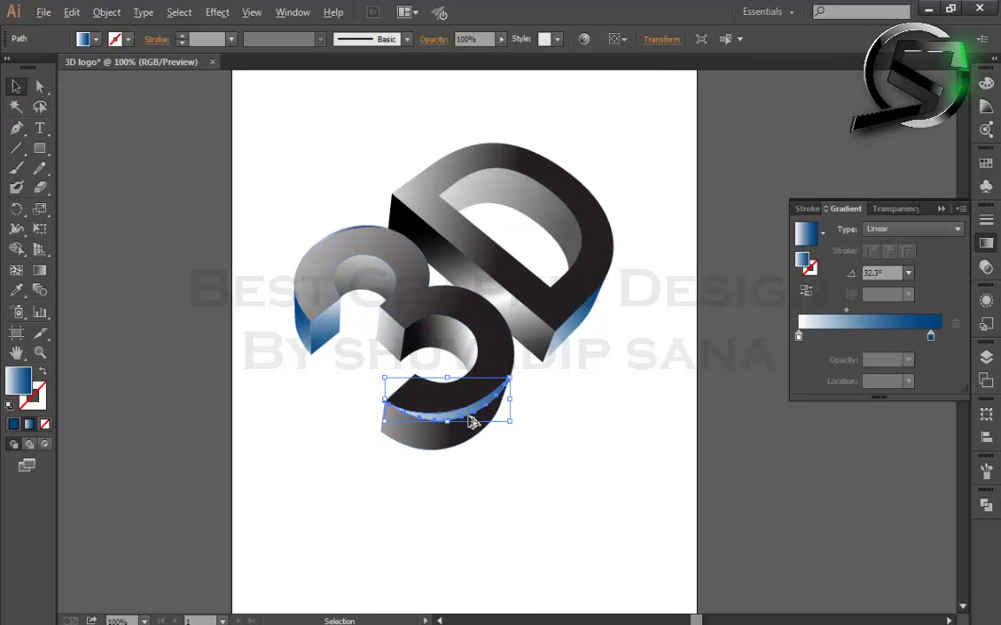
left_click_drag(426, 382, 560, 519)
Step: Alt-drag a copy slightly above the strip and nudge it onto the 3's lower edge
scroll(569, 529, "up", 5)
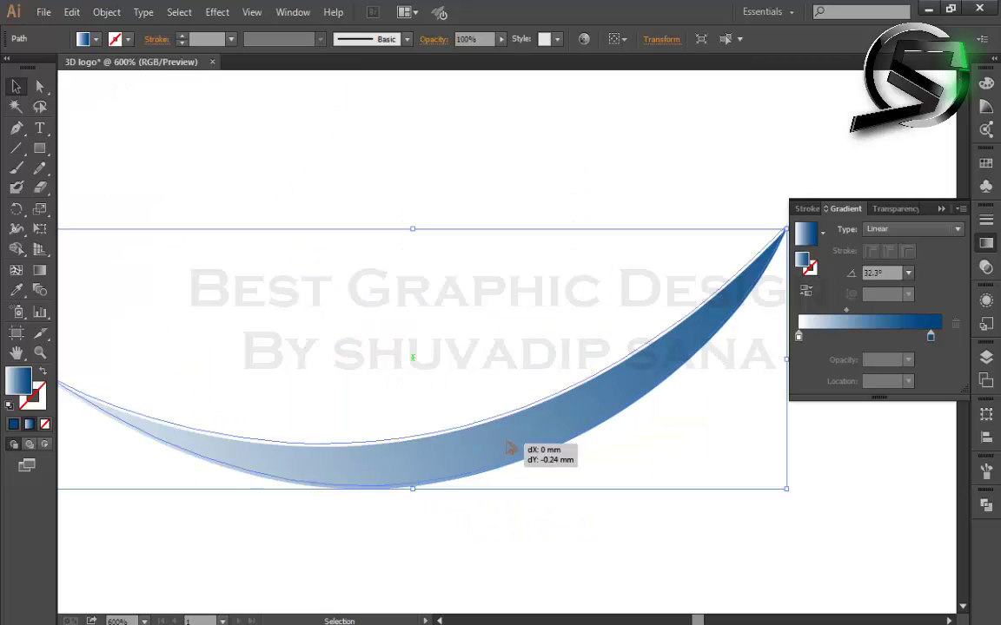
left_click_drag(519, 461, 519, 456)
left_click(987, 506)
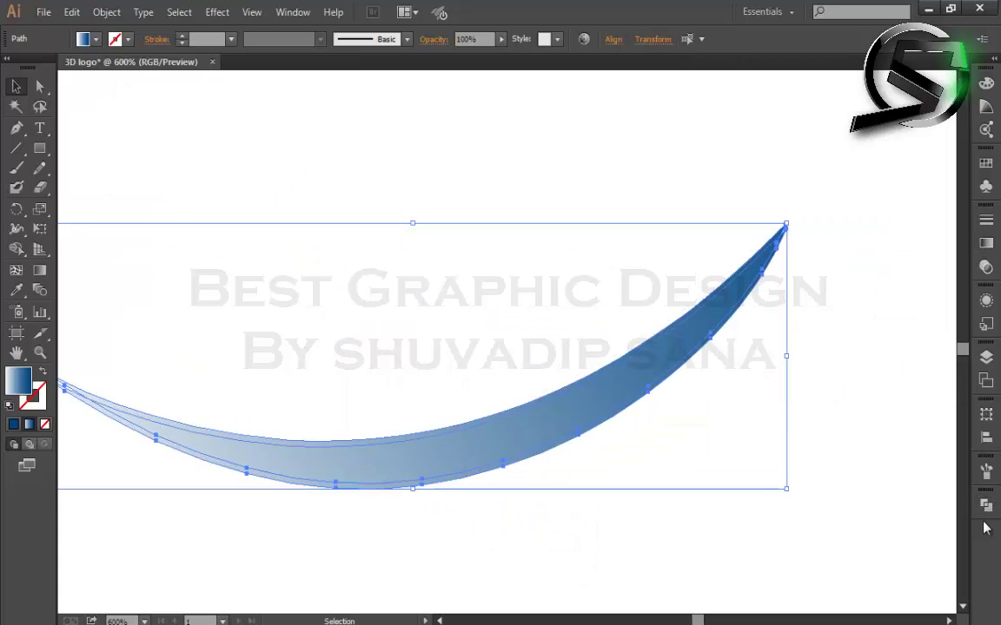
left_click(806, 531)
scroll(638, 442, "down", 5)
left_click_drag(638, 443, 402, 172)
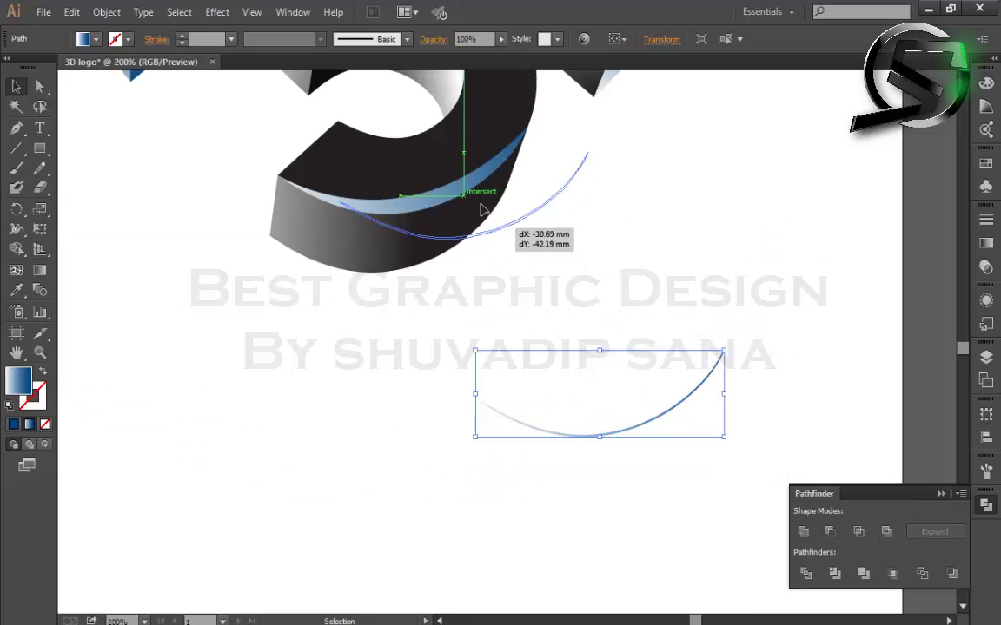
scroll(398, 260, "up", 4)
scroll(398, 260, "up", 2)
left_click_drag(434, 415, 431, 364)
scroll(429, 364, "down", 2)
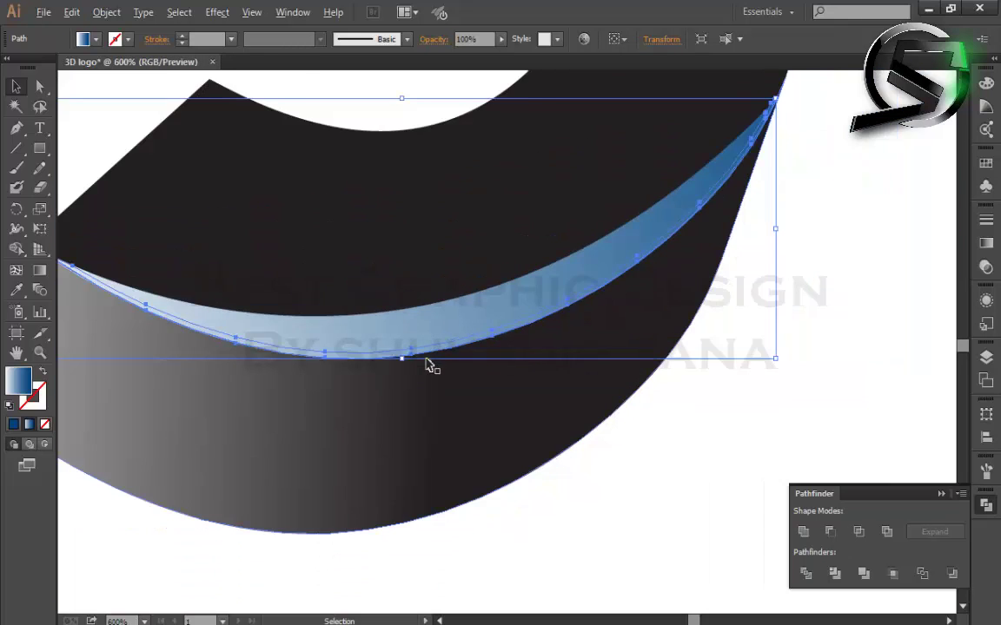
scroll(430, 364, "down", 2)
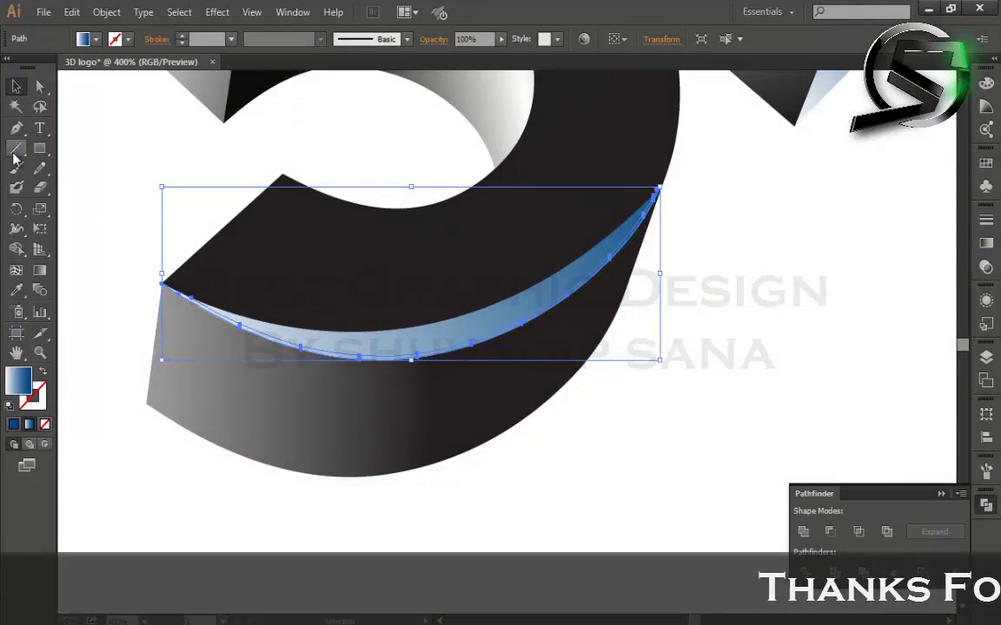
Step: Fill the copied strip with white, then apply the white-to-black preset gradient
left_click(15, 290)
left_click(106, 236)
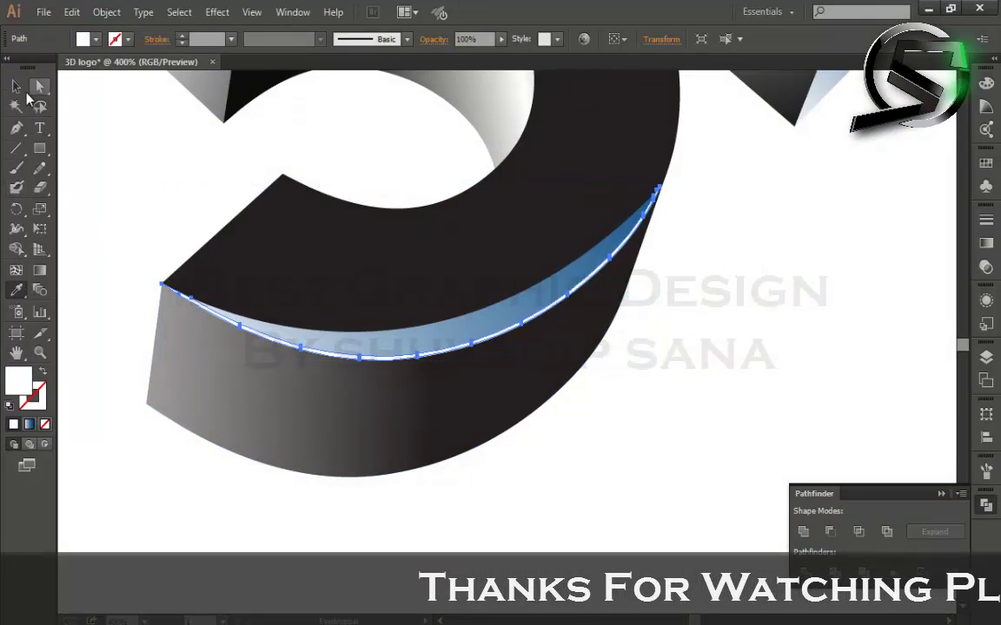
left_click(985, 242)
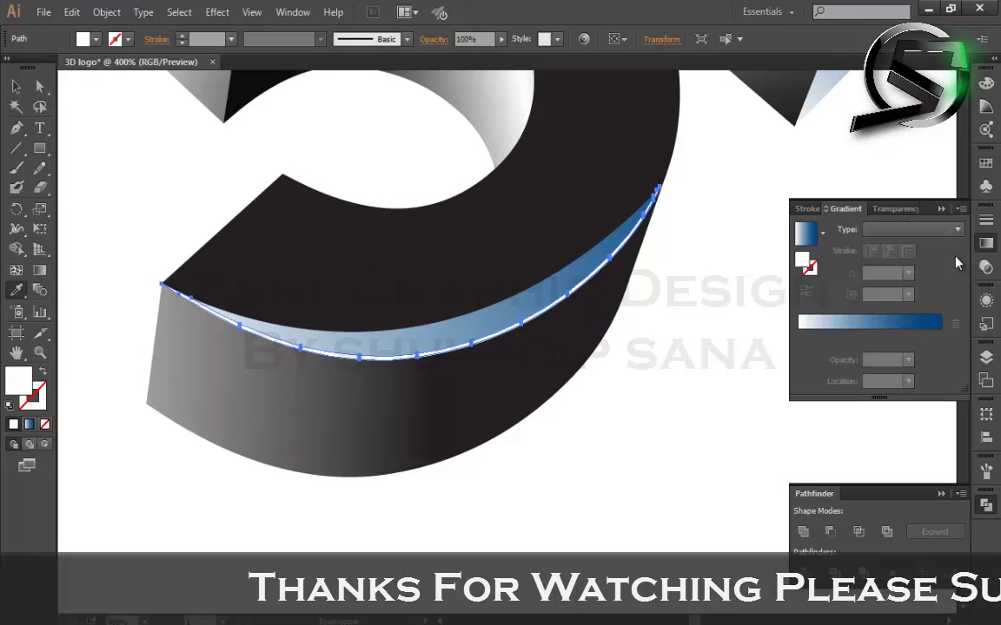
left_click(823, 233)
left_click(720, 266)
Step: Make the strip's gradient radial, ending with just white and black stops
left_click(912, 229)
left_click(877, 243)
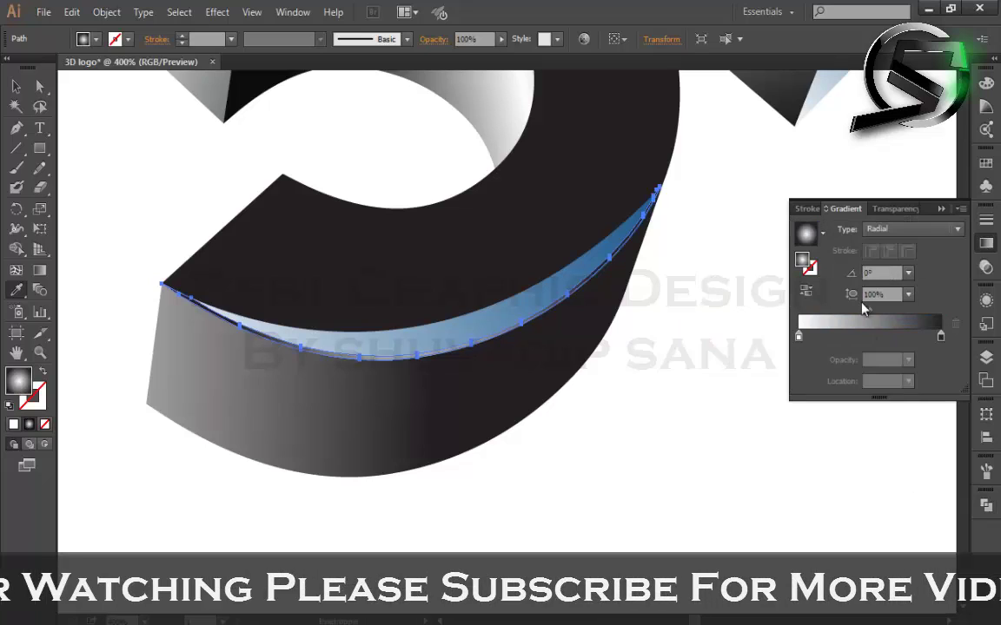
left_click(906, 336)
left_click_drag(798, 336, 833, 337)
left_click_drag(906, 336, 793, 336)
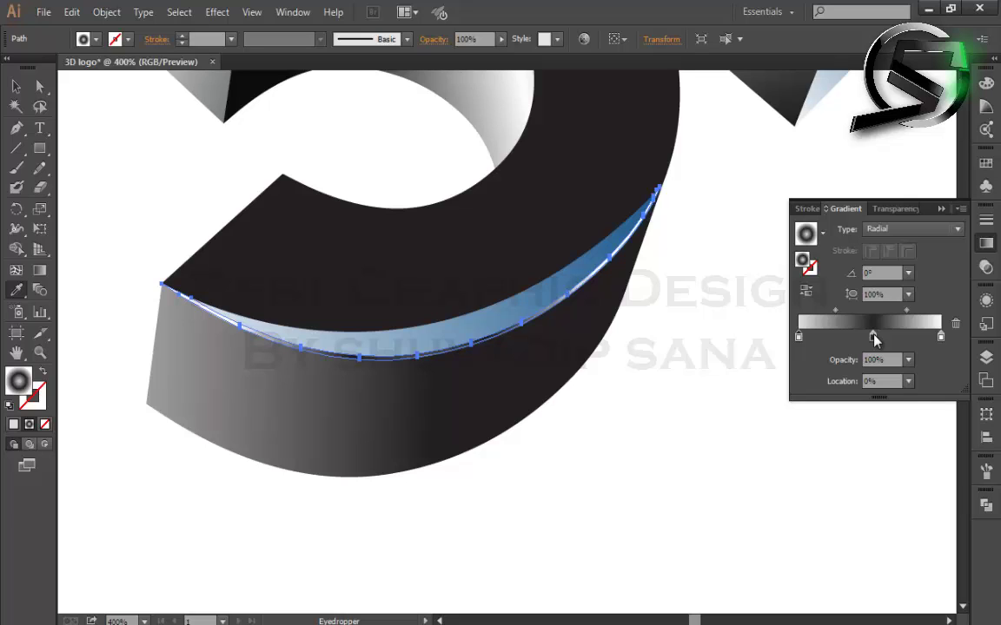
left_click_drag(874, 337, 880, 397)
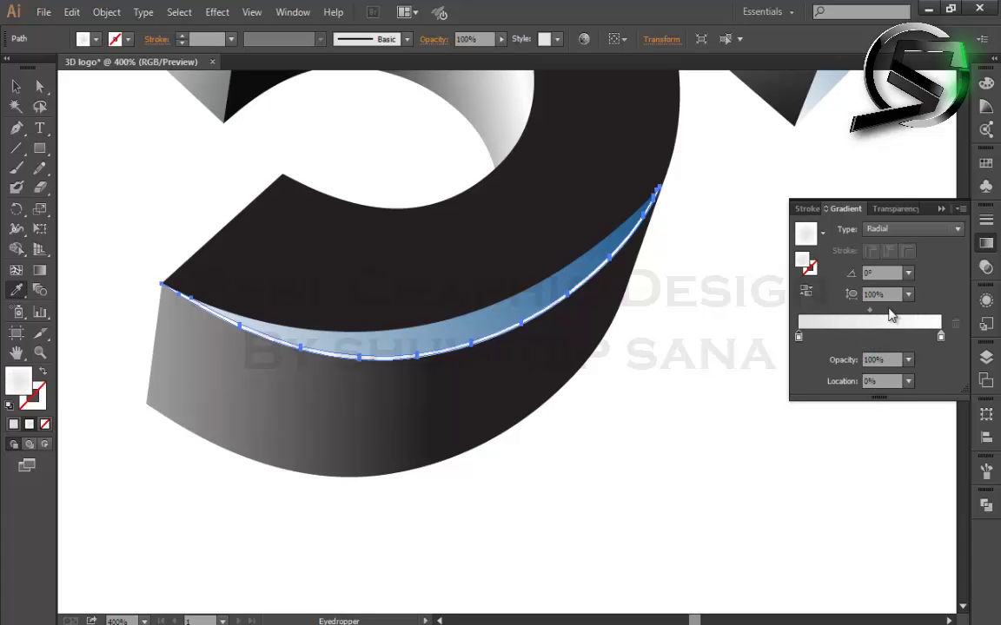
left_click(869, 311)
left_click(800, 338)
double_click(800, 337)
left_click(807, 292)
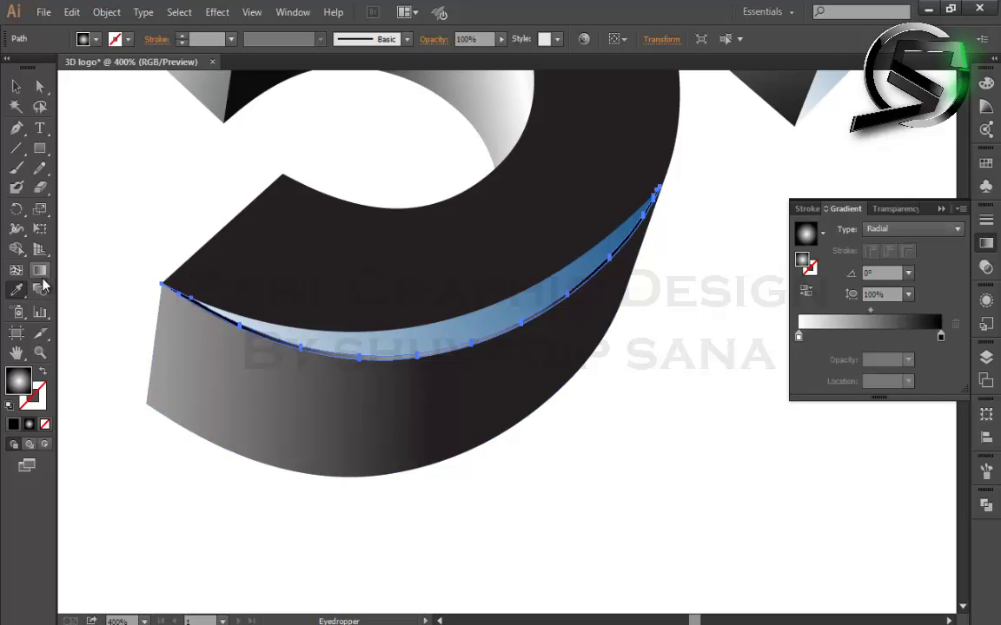
Step: Reposition the radial gradient along the strip and rotate it to about -28.8°
left_click(39, 229)
left_click_drag(428, 369, 677, 392)
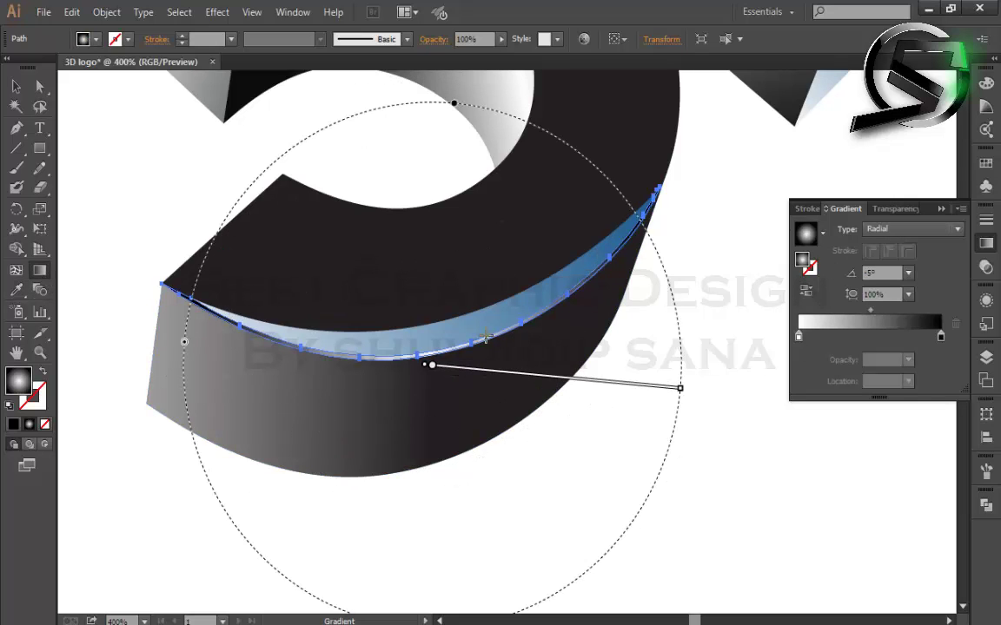
left_click_drag(483, 335, 625, 415)
key("v")
left_click(513, 451)
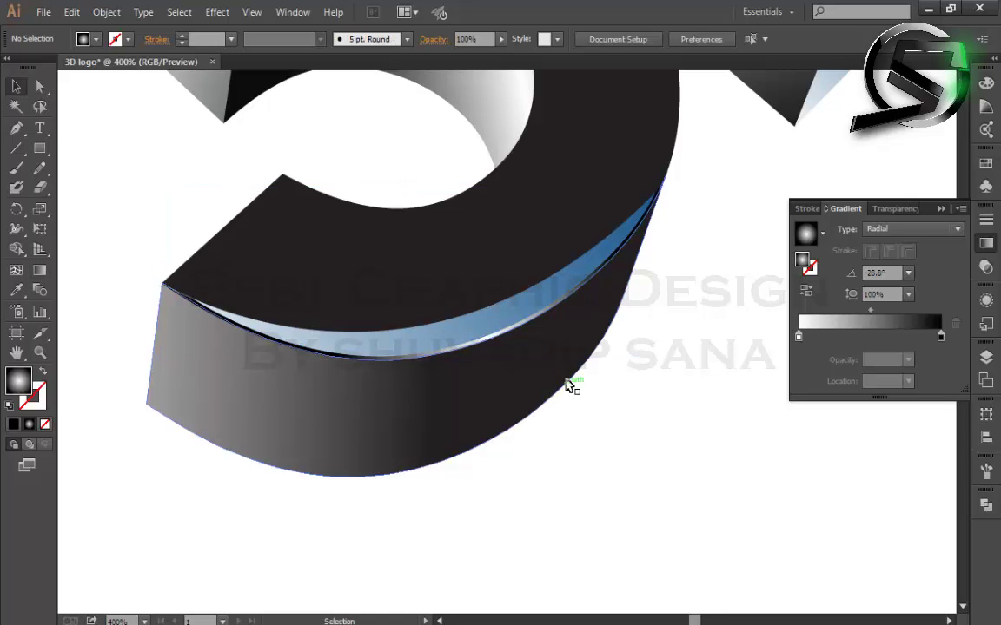
scroll(569, 384, "down", 2, "alt")
scroll(560, 372, "up", 3, "alt")
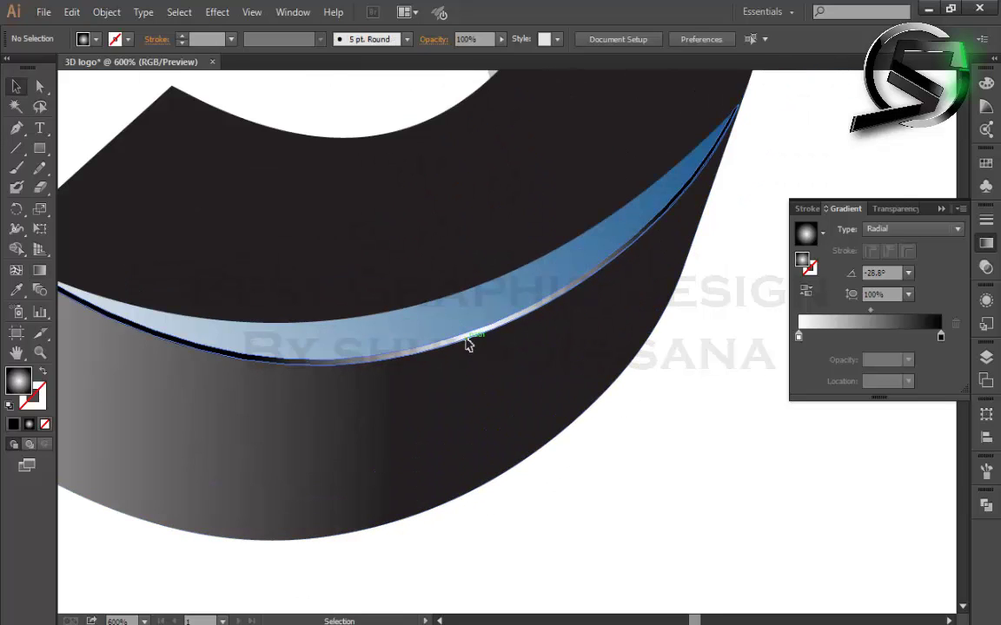
Step: Set the highlight strip's opacity to 33%
left_click(467, 345)
left_click(501, 39)
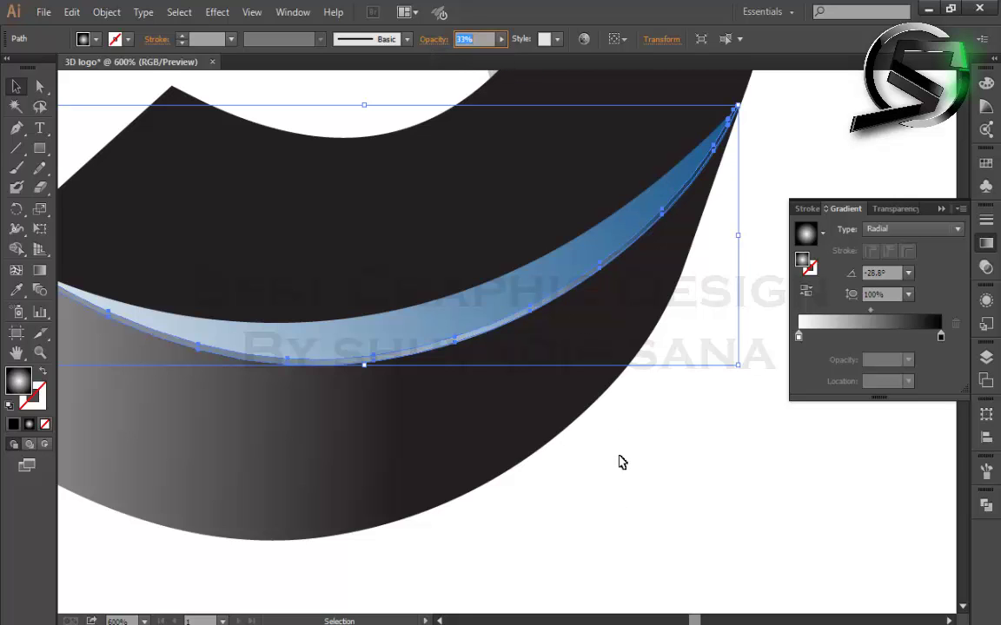
left_click(586, 454)
scroll(587, 453, "down", 2, "alt")
scroll(678, 478, "down", 2, "alt")
scroll(660, 469, "down", 1, "alt")
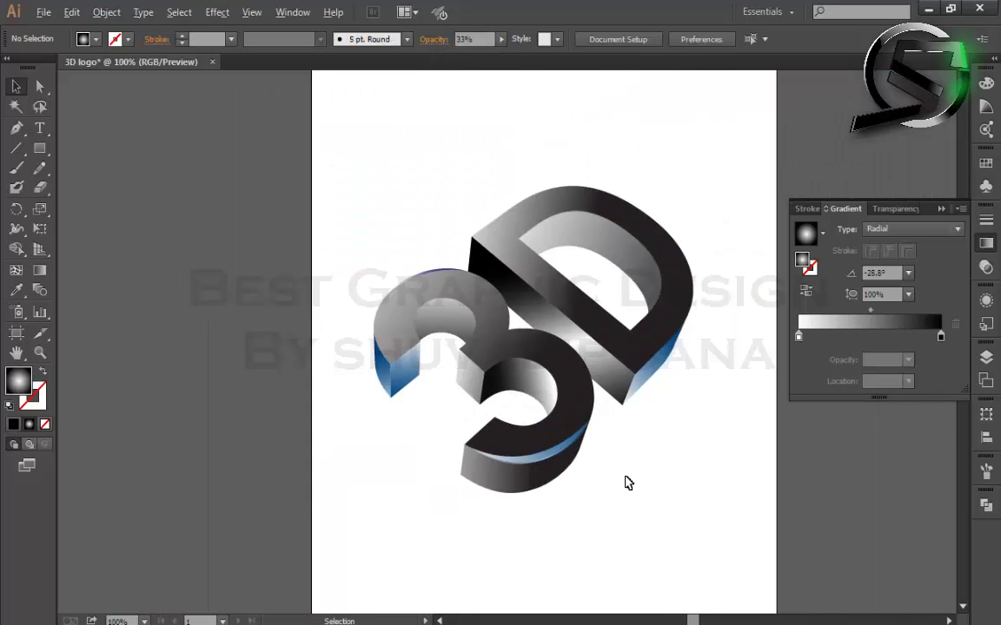
scroll(610, 426, "down", 1, "alt")
scroll(611, 363, "up", 2, "alt")
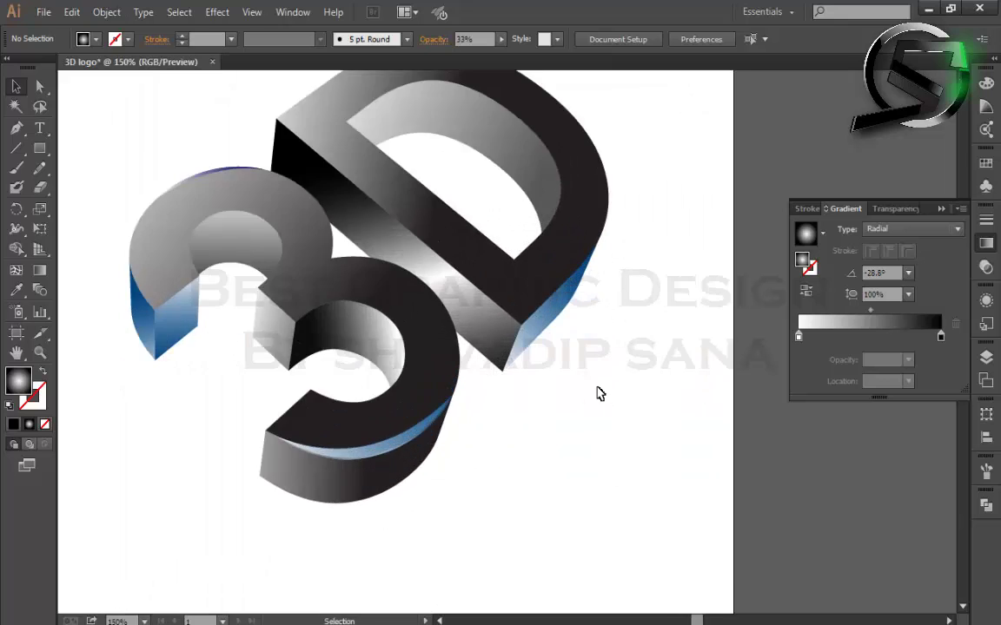
scroll(597, 399, "down", 2, "alt")
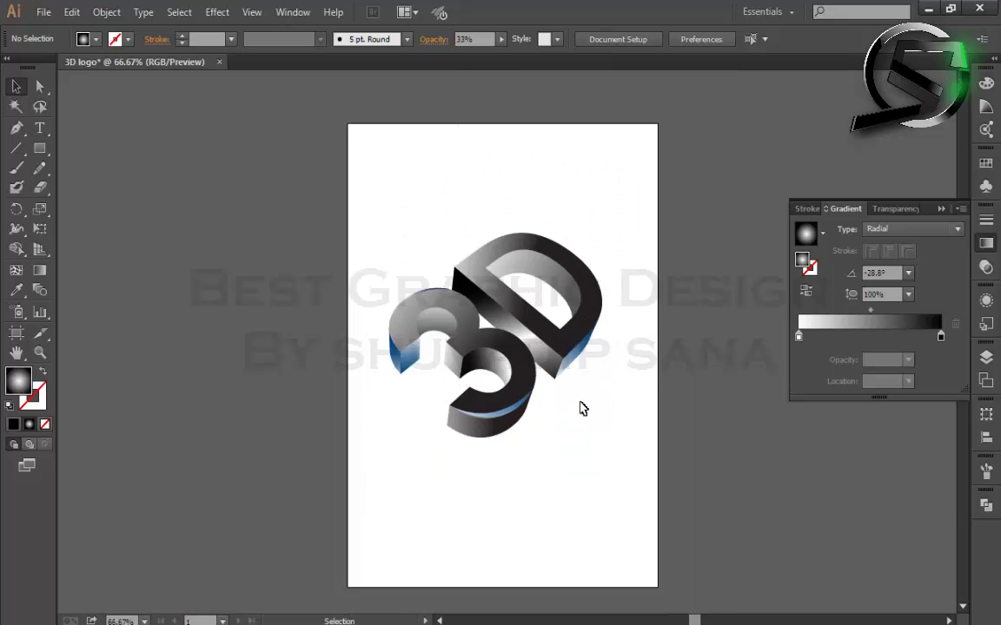
scroll(534, 318, "up", 1, "alt")
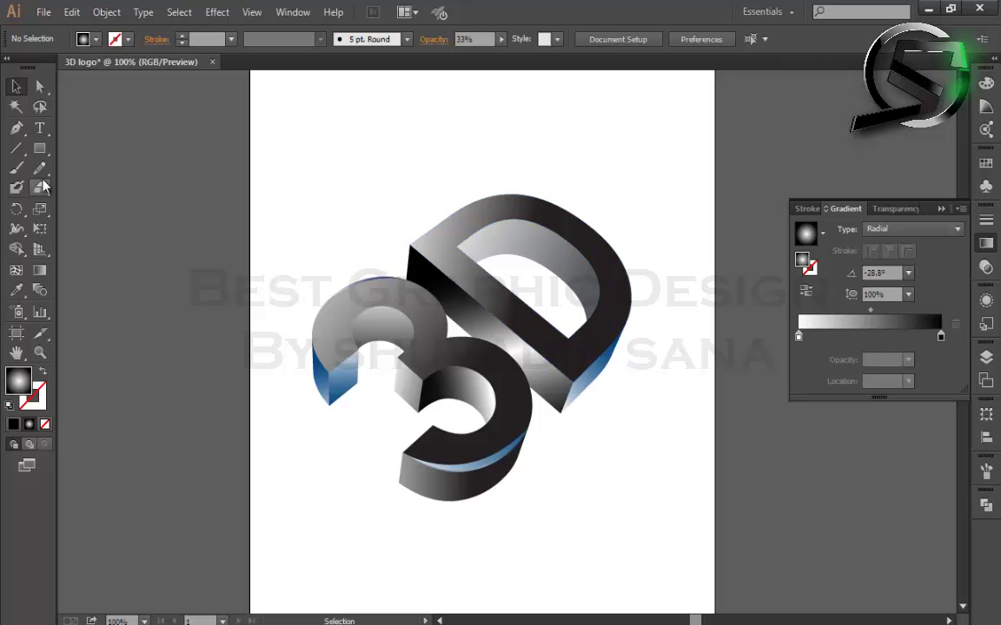
scroll(299, 246, "down", 1, "alt")
Step: Draw a rectangle covering the whole artboard and send it behind the 3D logo
left_click(39, 147)
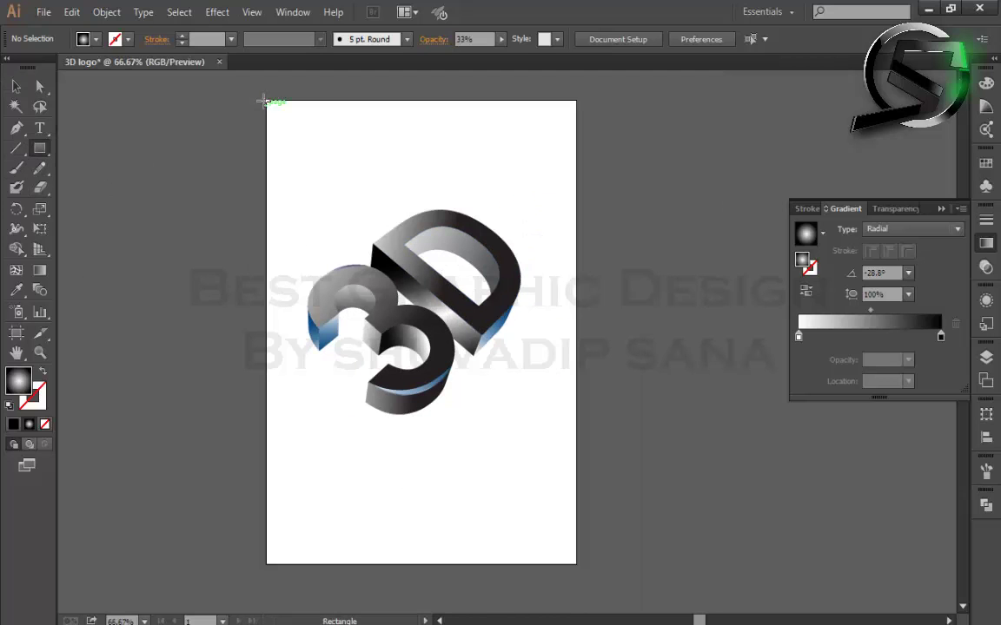
left_click_drag(268, 100, 575, 563)
left_click(16, 86)
right_click(331, 252)
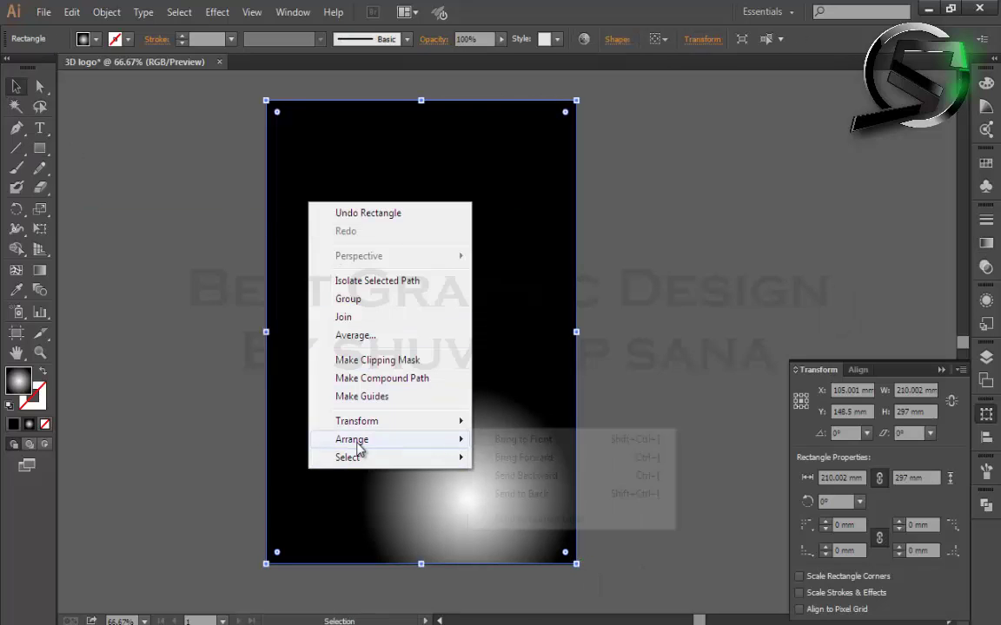
left_click(561, 494)
Step: Centre the rectangle's radial gradient glow on the logo, then deselect it
key("g")
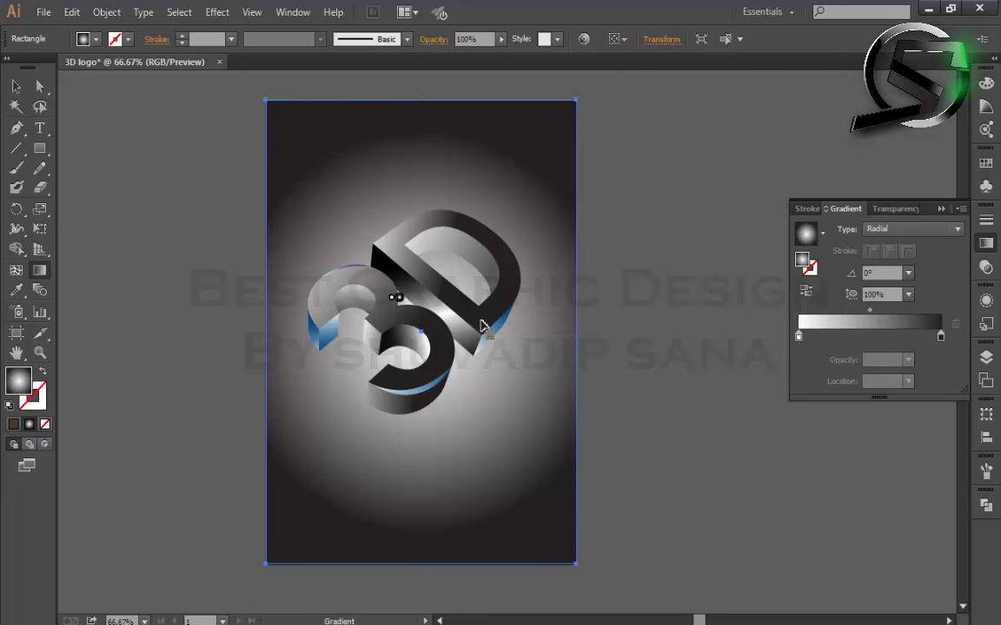
left_click_drag(395, 296, 871, 533)
left_click(17, 87)
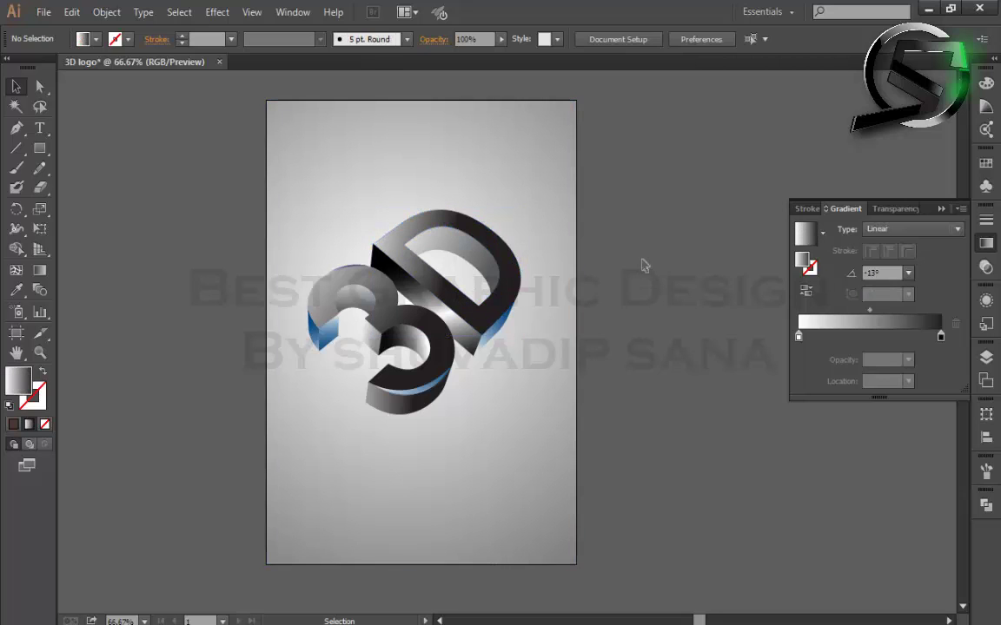
left_click(480, 398)
key("ctrl+shift+a")
left_click(513, 423)
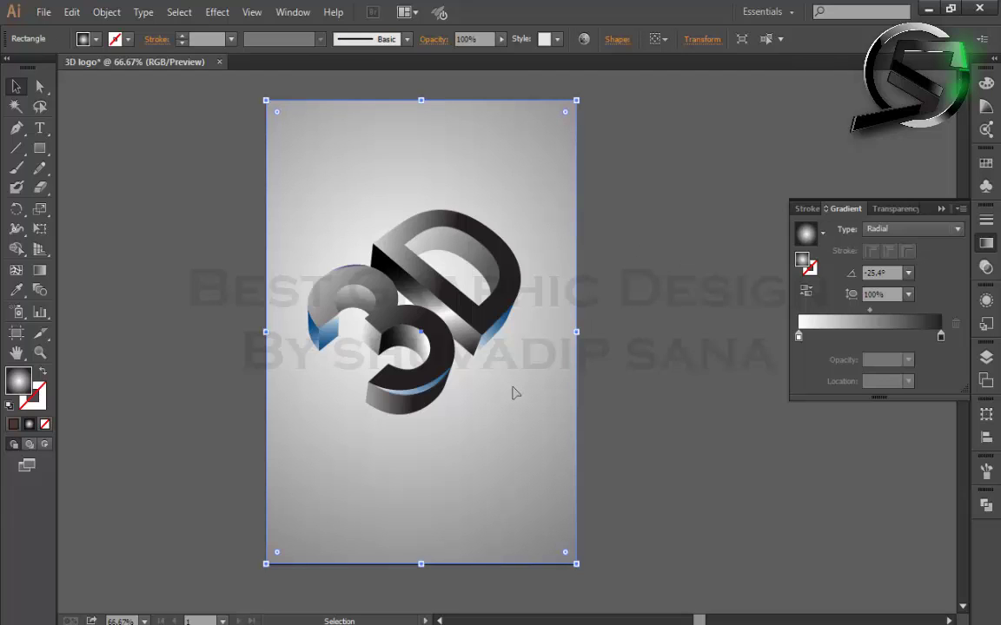
key("ctrl+shift+a")
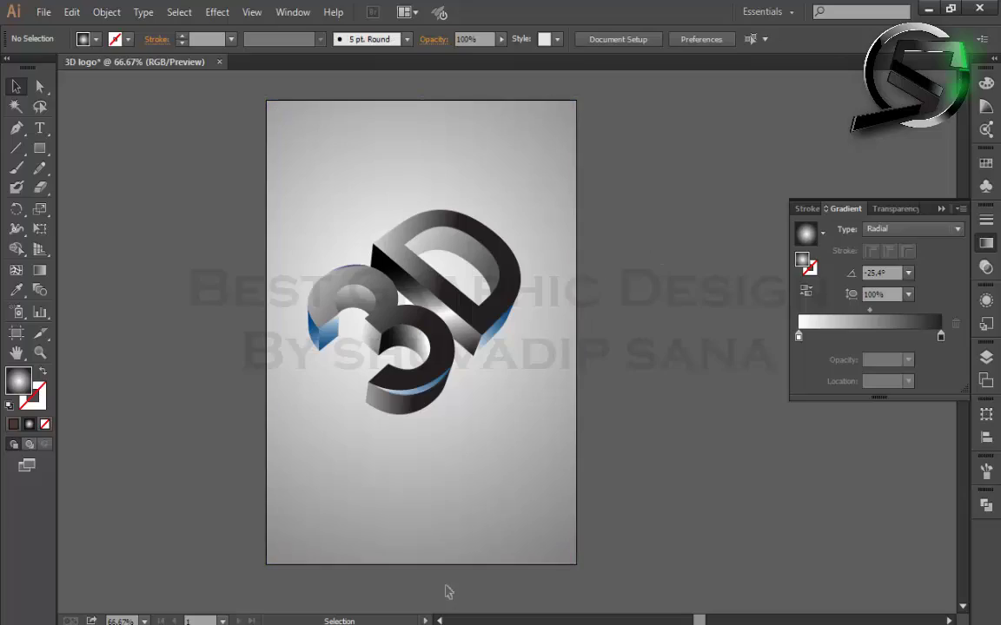